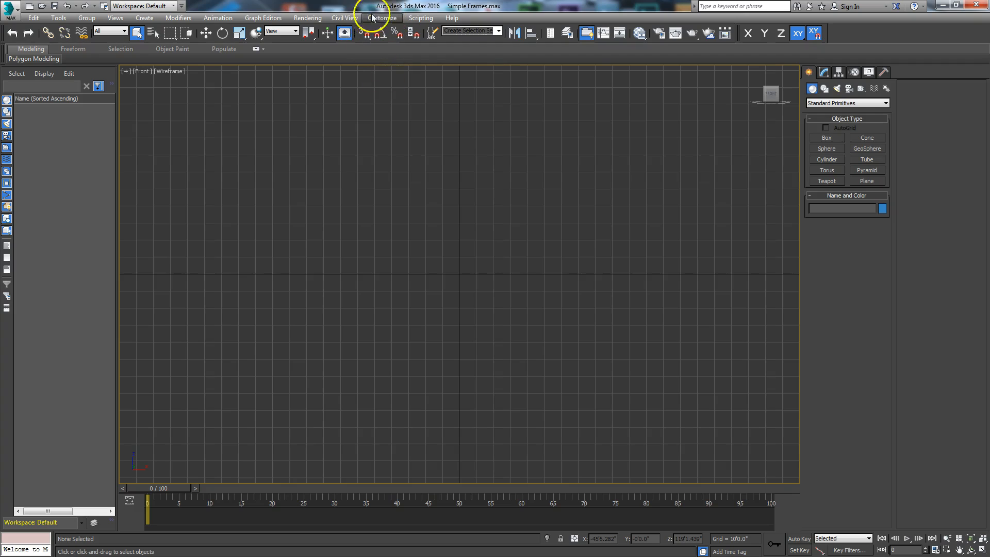
In Units Setup, change the System Unit Scale so 1 unit equals 1 inch.
{"action": "left_click", "coordinate": [380, 18]}
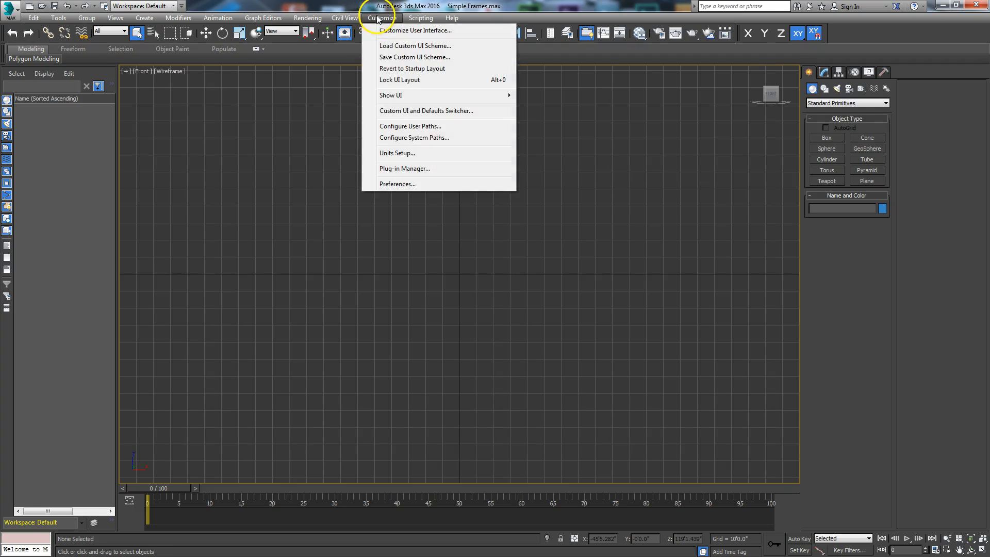
{"action": "left_click", "coordinate": [404, 155]}
{"action": "left_click_drag", "start_coordinate": [459, 177], "coordinate": [470, 140]}
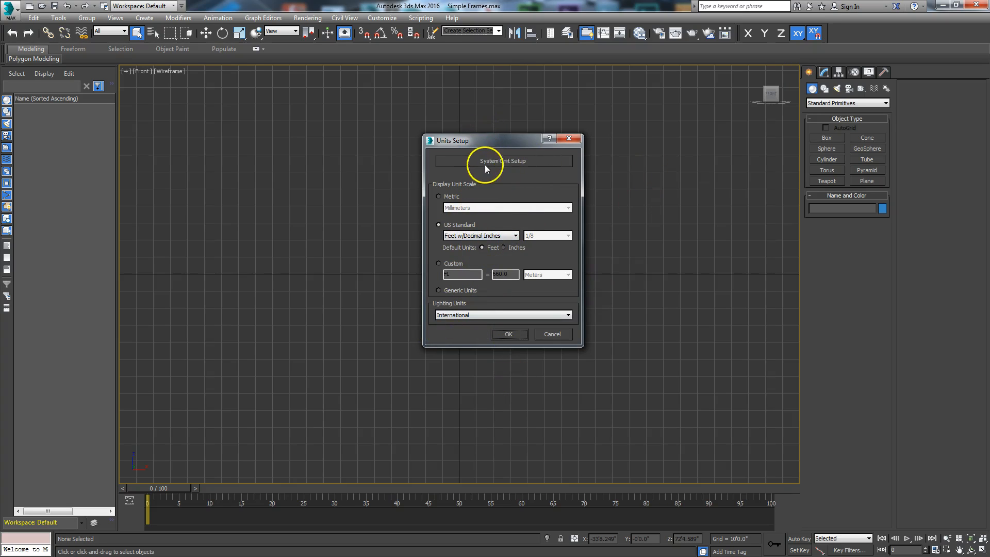
{"action": "left_click", "coordinate": [506, 163]}
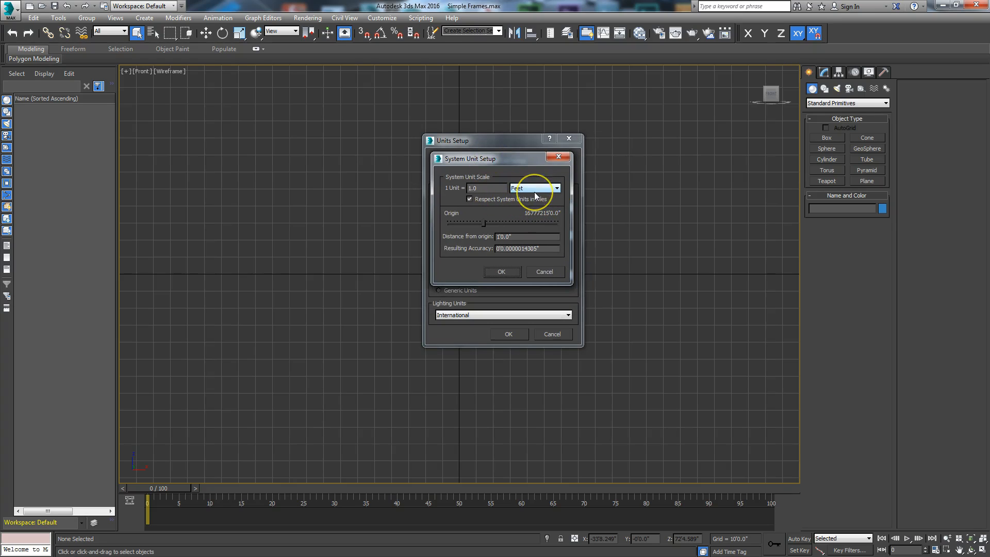
{"action": "left_click", "coordinate": [533, 189]}
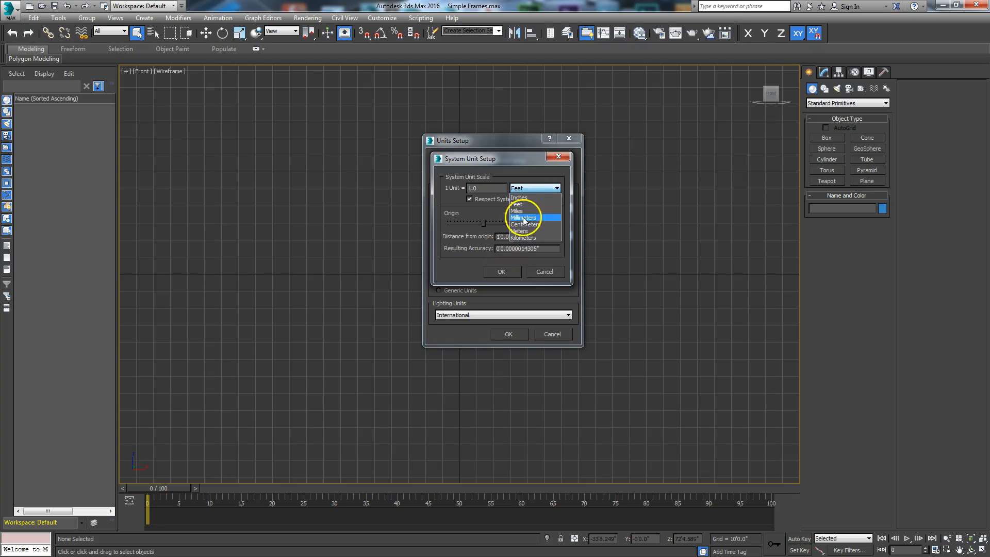
{"action": "left_click", "coordinate": [520, 197]}
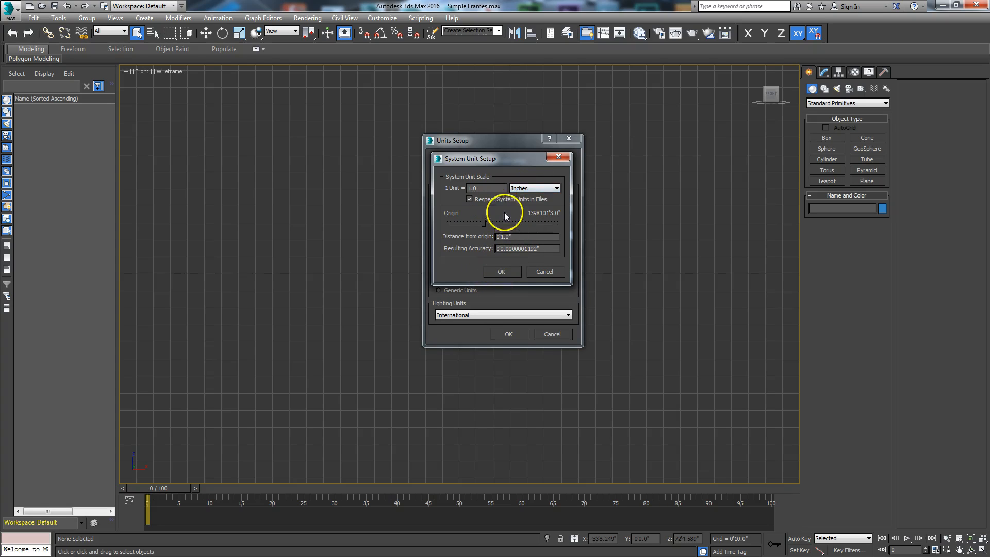
{"action": "left_click", "coordinate": [498, 273]}
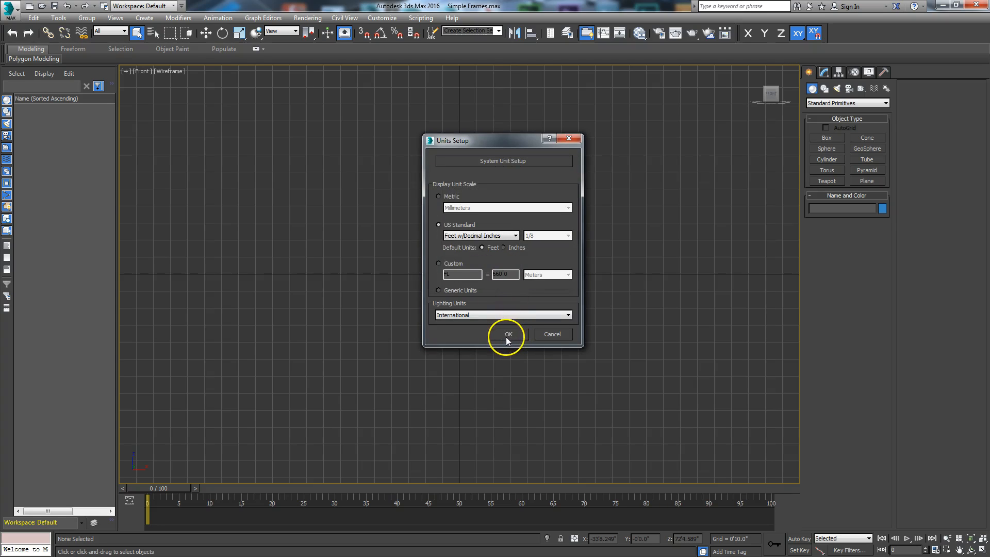
{"action": "left_click", "coordinate": [507, 335]}
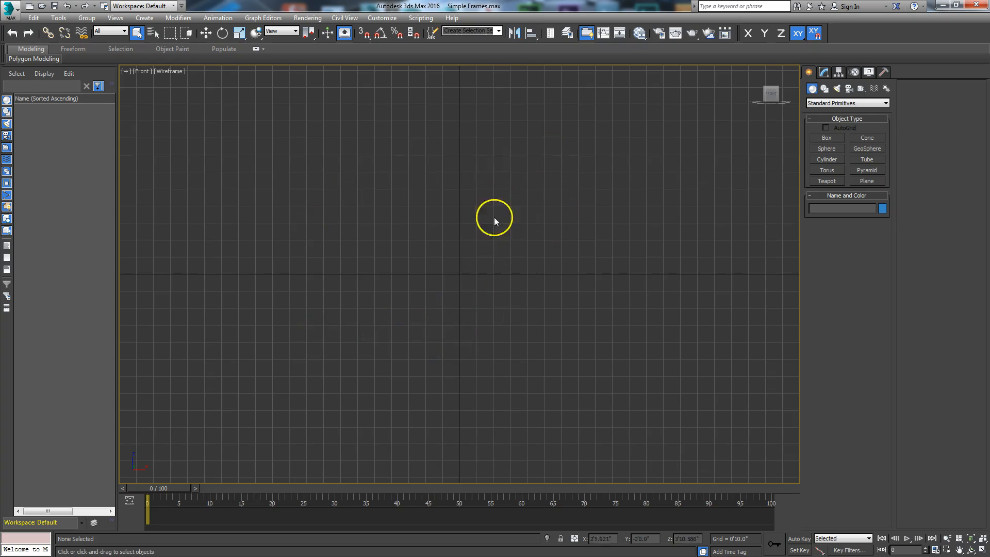
Drag out a Plane primitive, Plane001, in the Front viewport and exit creation mode.
{"action": "left_click", "coordinate": [866, 182]}
{"action": "left_click_drag", "start_coordinate": [346, 137], "coordinate": [573, 412]}
{"action": "right_click", "coordinate": [608, 311]}
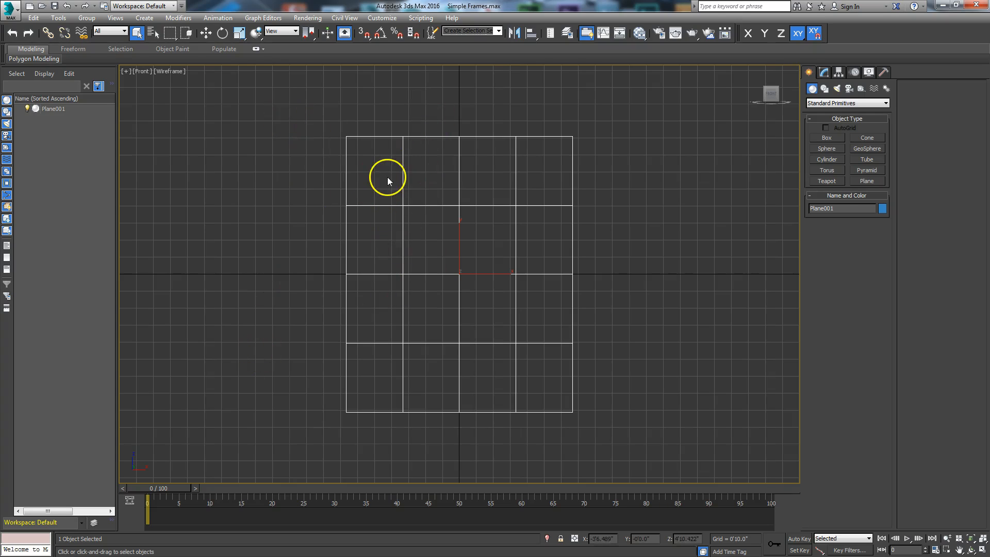
Open the Slate Material Editor, then resize and reposition its window.
{"action": "left_click", "coordinate": [640, 33]}
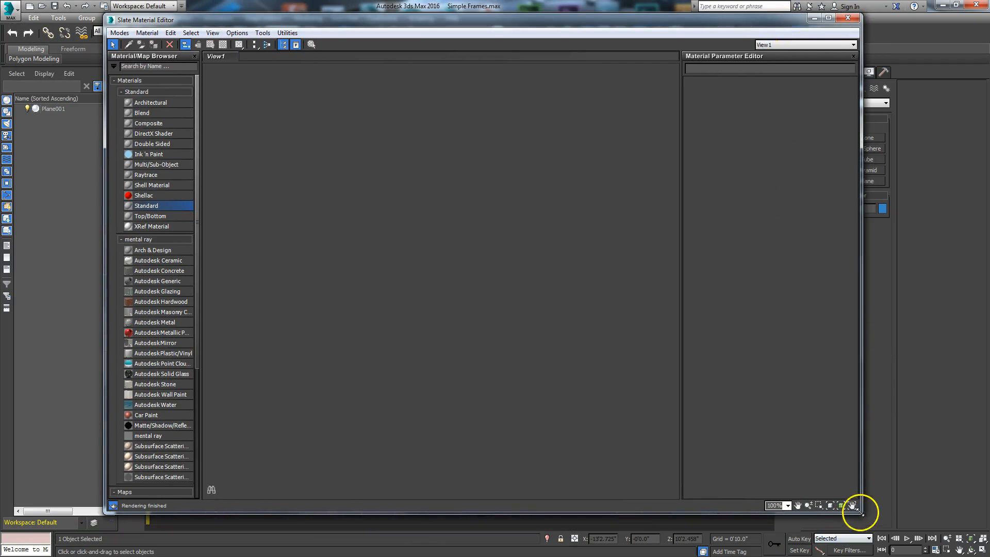
{"action": "left_click_drag", "start_coordinate": [860, 513], "coordinate": [734, 545]}
{"action": "left_click_drag", "start_coordinate": [577, 24], "coordinate": [596, 43]}
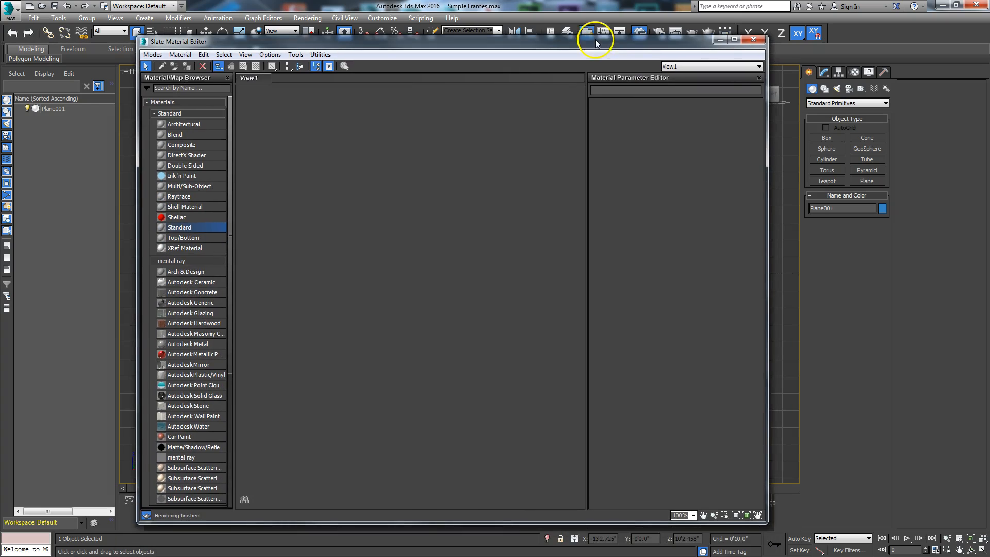
Add a Standard Bitmap map node to View1 from the Maps menu.
{"action": "right_click", "coordinate": [334, 230]}
{"action": "mouse_move", "coordinate": [359, 239]}
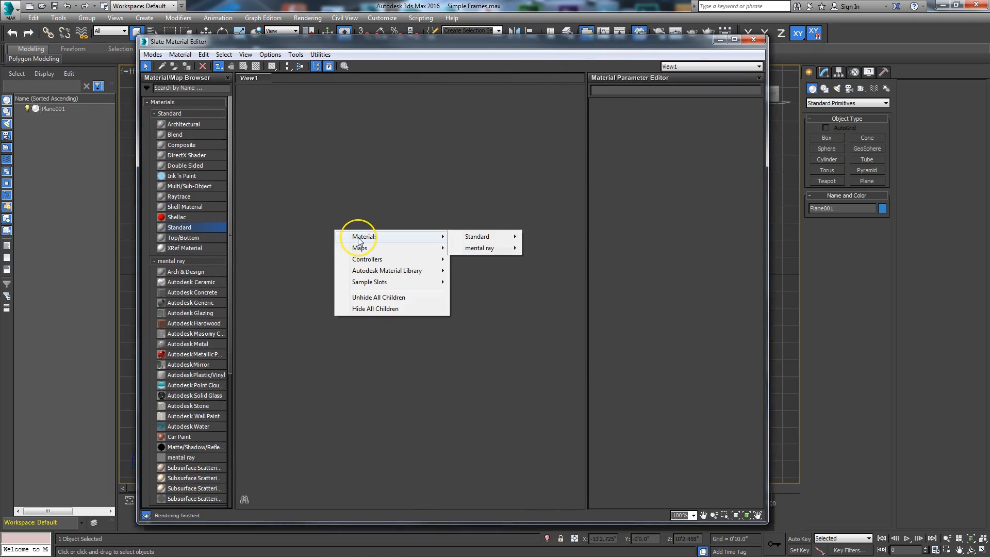
{"action": "mouse_move", "coordinate": [498, 247]}
{"action": "left_click", "coordinate": [548, 170]}
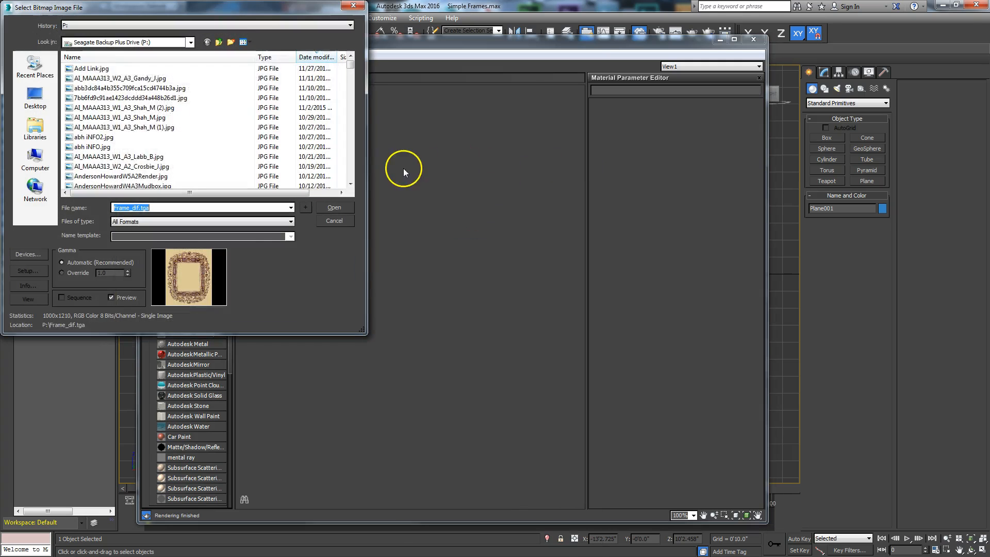
Browse the file picker to the P:\Frames\sceneassets\images folder.
{"action": "left_click_drag", "start_coordinate": [229, 11], "coordinate": [375, 120]}
{"action": "left_click", "coordinate": [336, 152]}
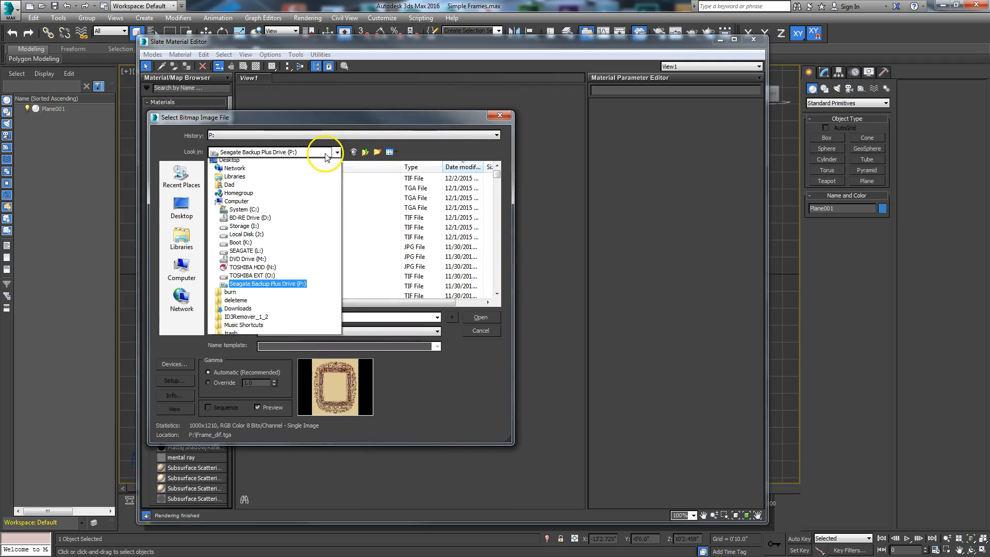
{"action": "left_click", "coordinate": [277, 296]}
{"action": "left_click_drag", "start_coordinate": [497, 177], "coordinate": [496, 243]}
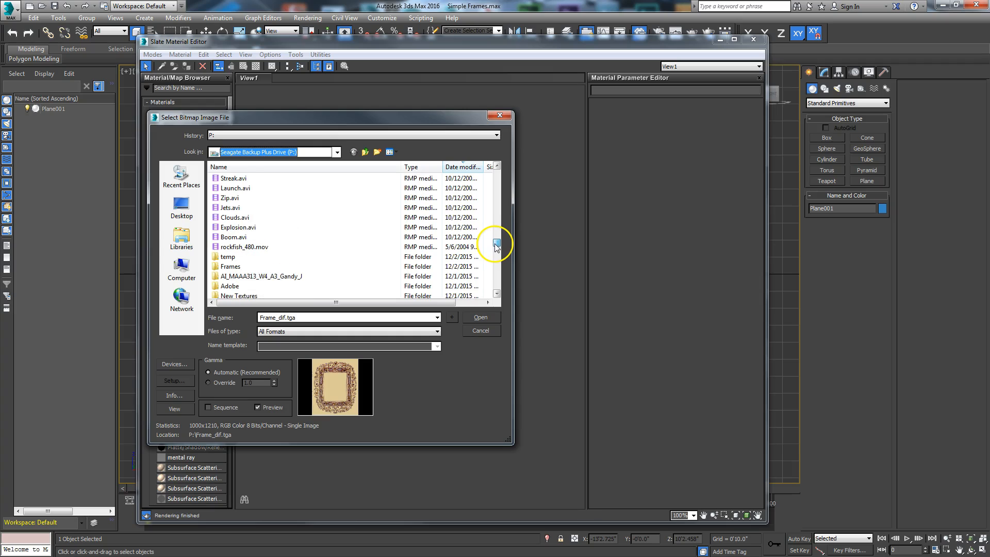
{"action": "double_click", "coordinate": [231, 267]}
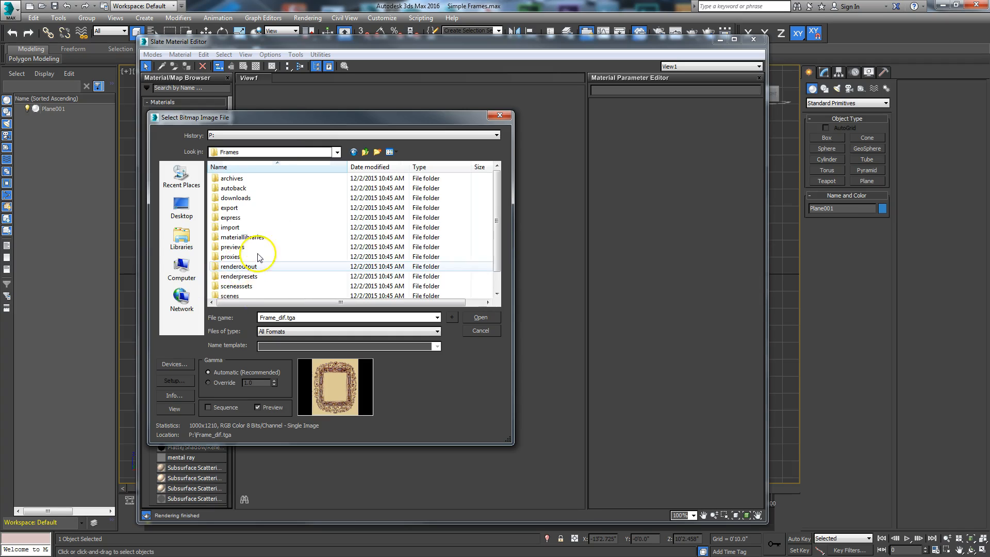
{"action": "double_click", "coordinate": [246, 288]}
{"action": "double_click", "coordinate": [230, 188]}
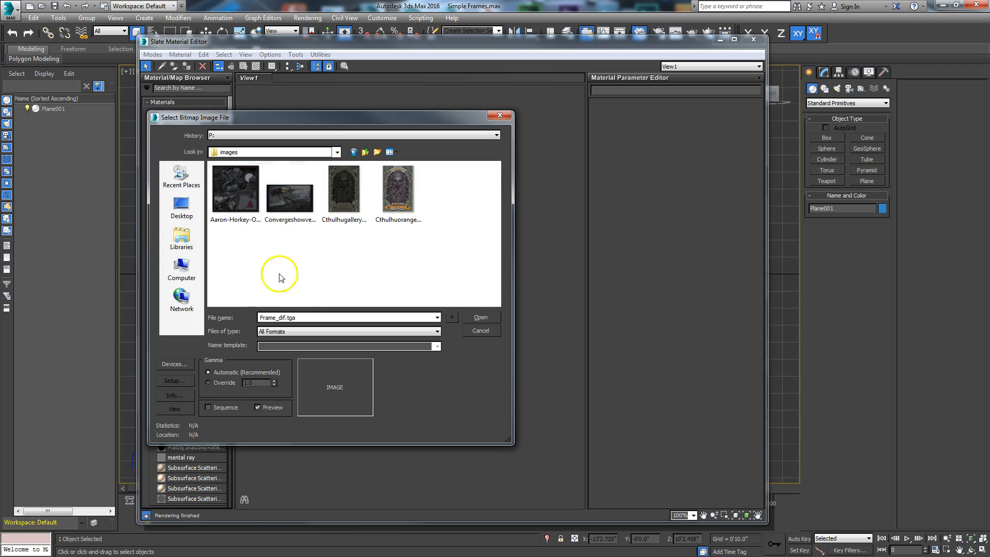
Load the Old Town Ghosts front-cover JPG into Map #1 and open its settings.
{"action": "left_click_drag", "start_coordinate": [391, 120], "coordinate": [476, 132]}
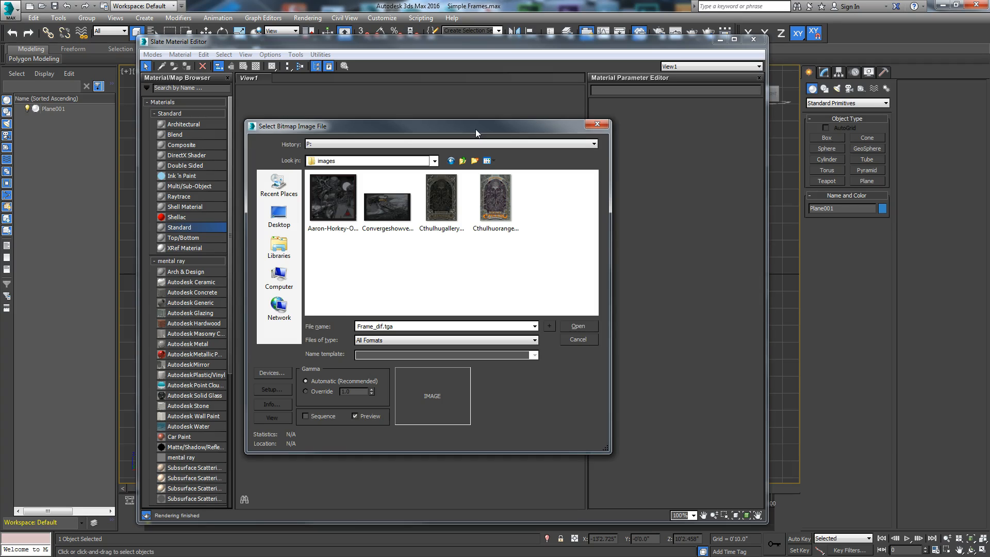
{"action": "left_click", "coordinate": [330, 193]}
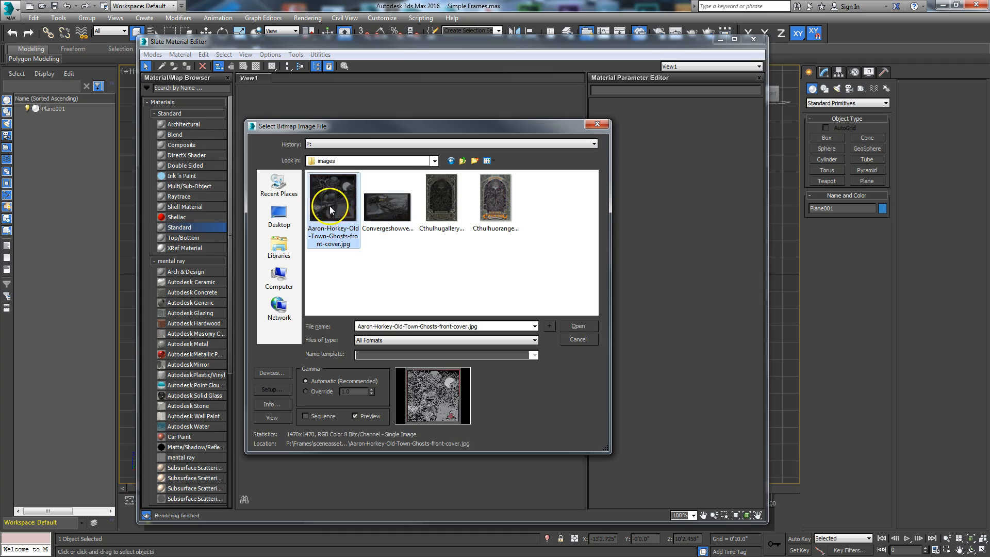
{"action": "left_click", "coordinate": [575, 327]}
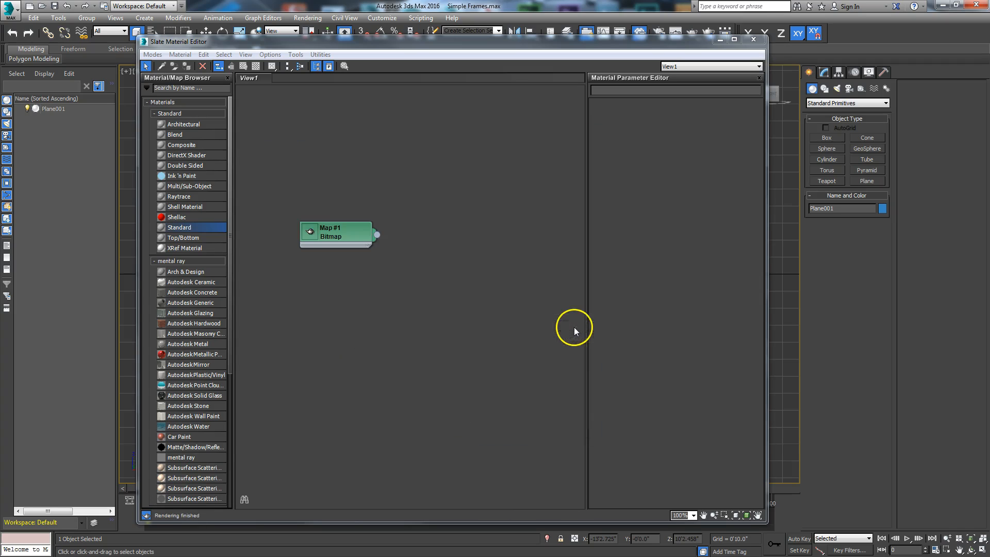
{"action": "double_click", "coordinate": [328, 237]}
Display the full cover image beside the viewport, close the material editor, and centre the plane.
{"action": "left_click", "coordinate": [310, 241]}
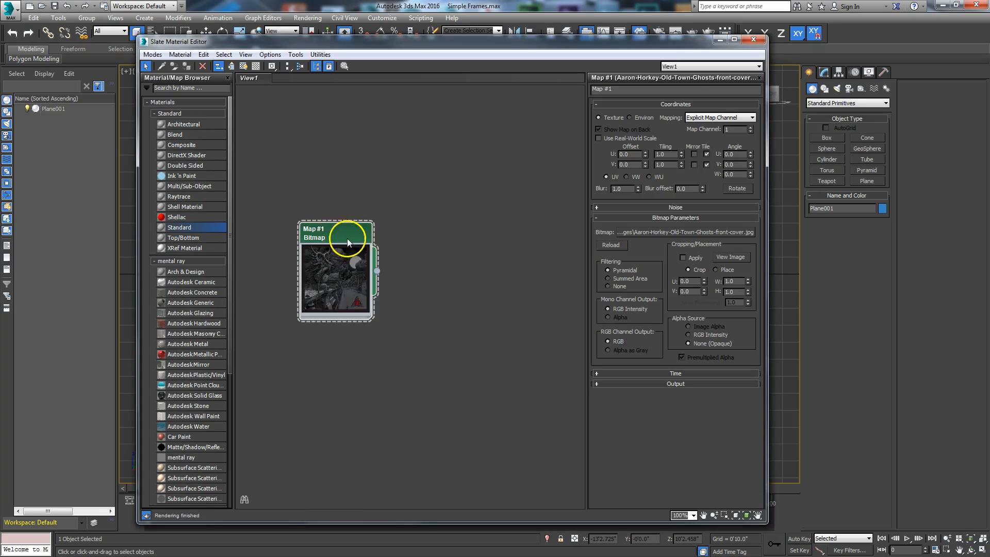
{"action": "left_click", "coordinate": [731, 257]}
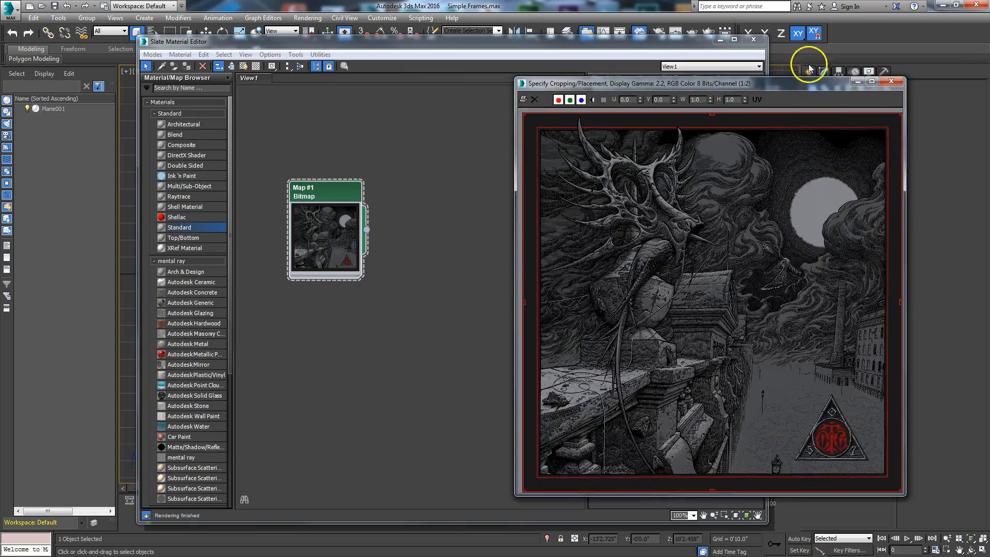
{"action": "left_click", "coordinate": [567, 43]}
{"action": "key", "text": "m"}
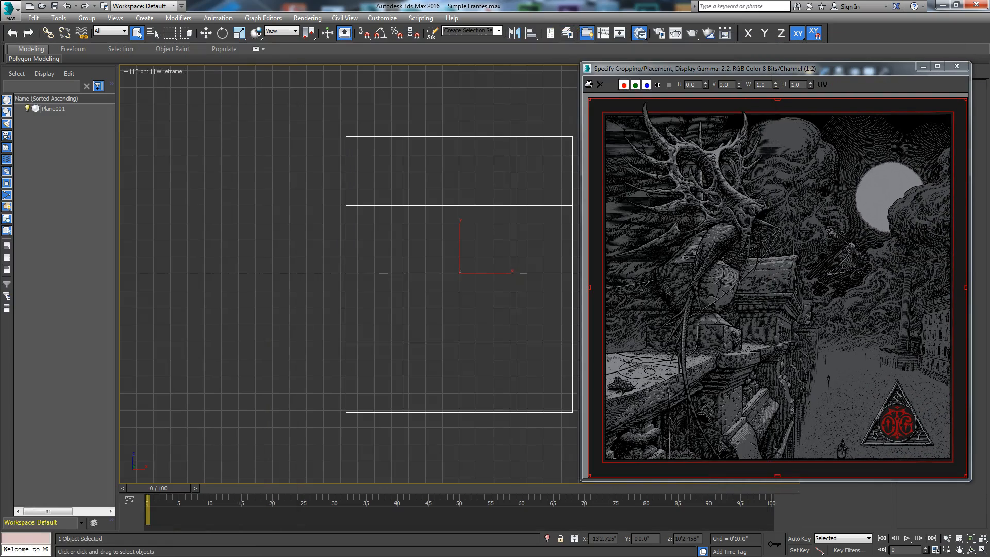
{"action": "left_click_drag", "start_coordinate": [675, 68], "coordinate": [111, 53]}
{"action": "middle_click_drag", "start_coordinate": [526, 311], "coordinate": [634, 296]}
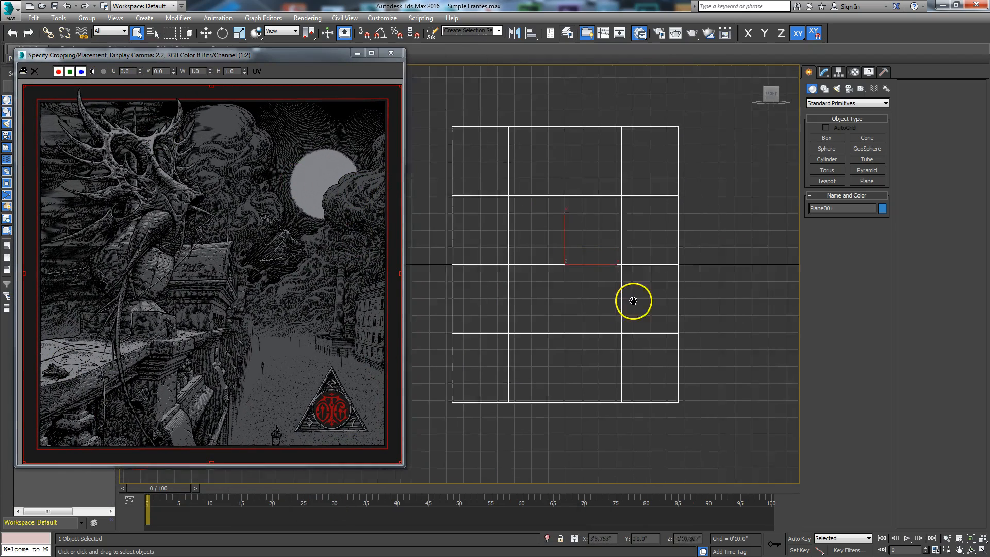
Widen Plane001 to match the image and set Length and Width Segs to 1.
{"action": "left_click", "coordinate": [823, 75]}
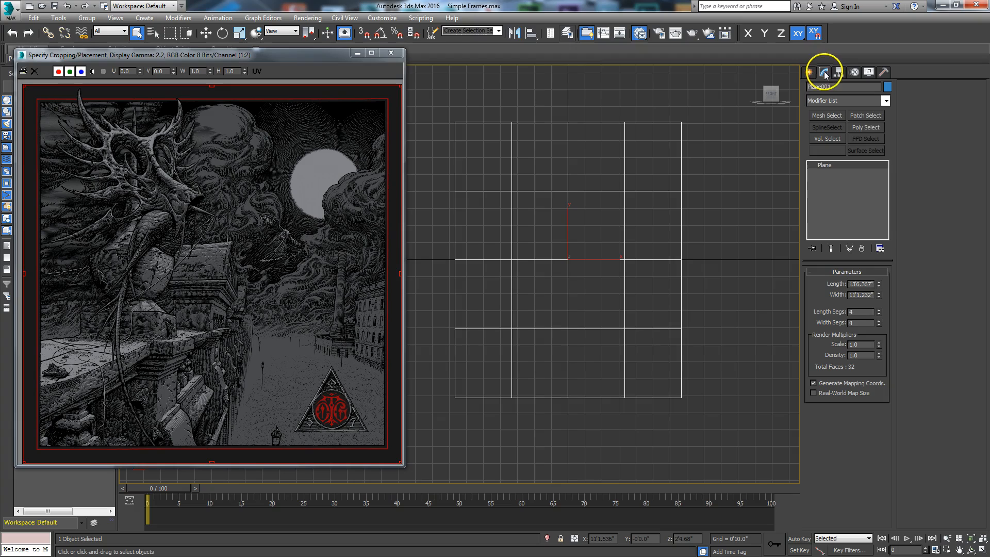
{"action": "left_click", "coordinate": [880, 294]}
{"action": "mouse_move", "coordinate": [880, 298]}
{"action": "left_mouse_down"}
{"action": "mouse_move", "coordinate": [887, 276]}
{"action": "mouse_move", "coordinate": [880, 294]}
{"action": "left_mouse_up"}
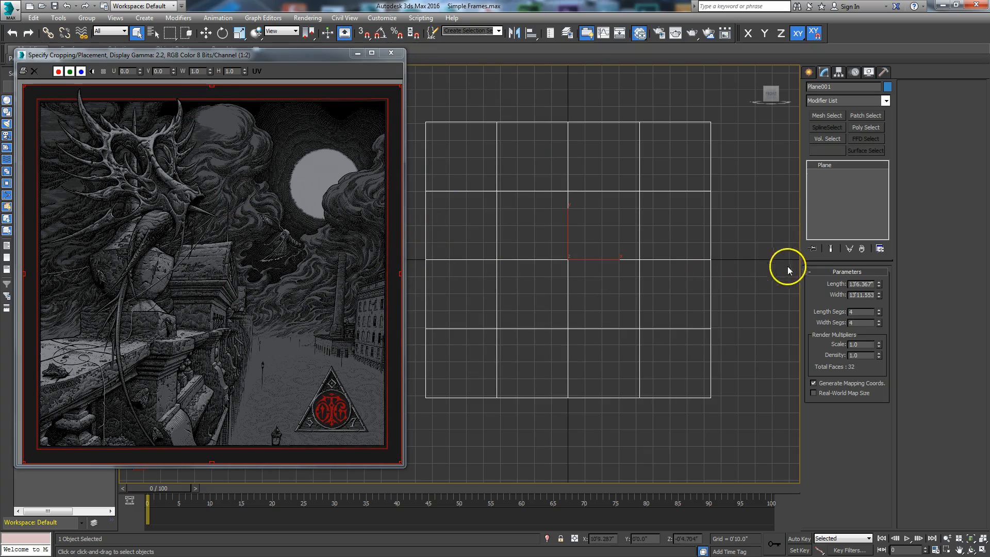
{"action": "right_click", "coordinate": [880, 324]}
{"action": "right_click", "coordinate": [880, 316]}
{"action": "right_click", "coordinate": [880, 313]}
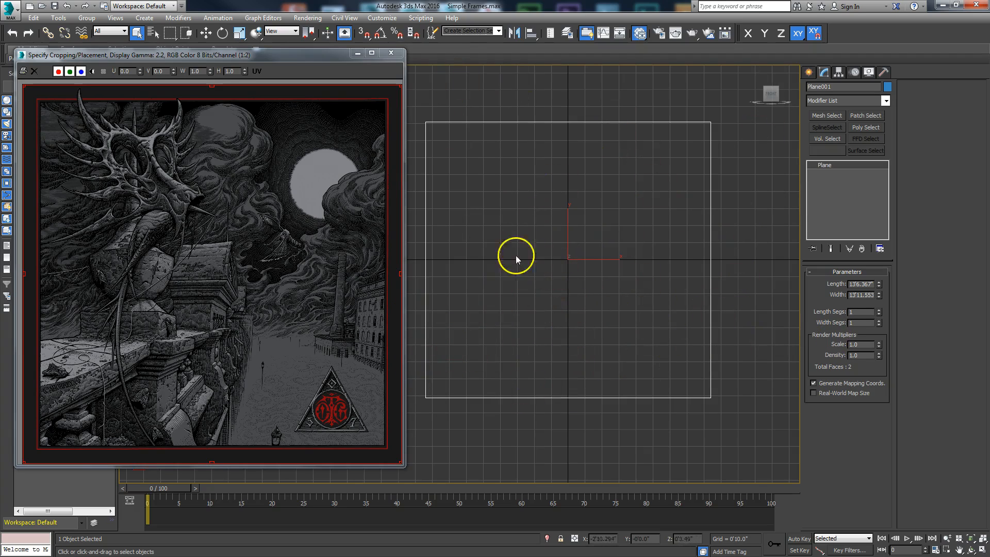
Convert Plane001 to Editable Poly and zero its Z position.
{"action": "right_click", "coordinate": [549, 239]}
{"action": "mouse_move", "coordinate": [578, 345]}
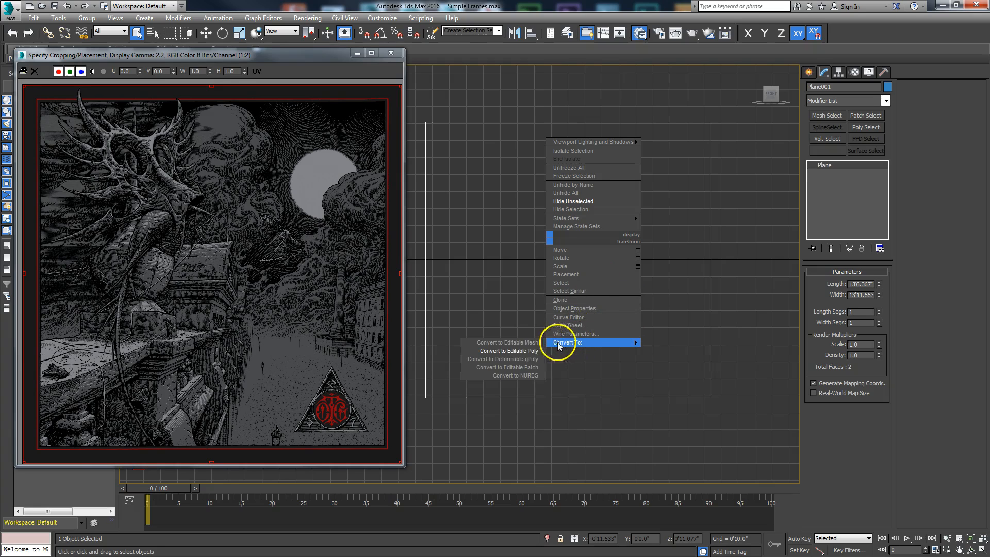
{"action": "left_click", "coordinate": [540, 351]}
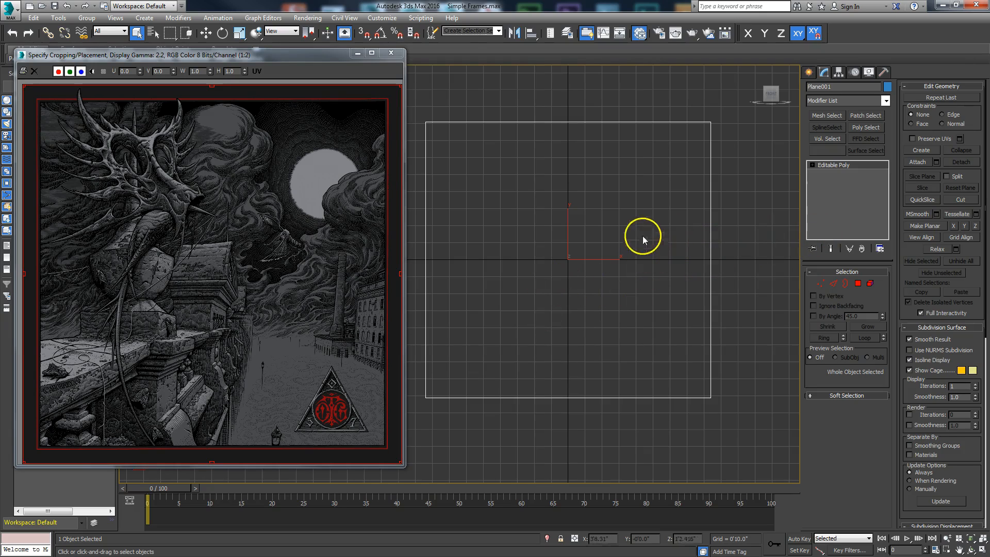
{"action": "right_click", "coordinate": [715, 233]}
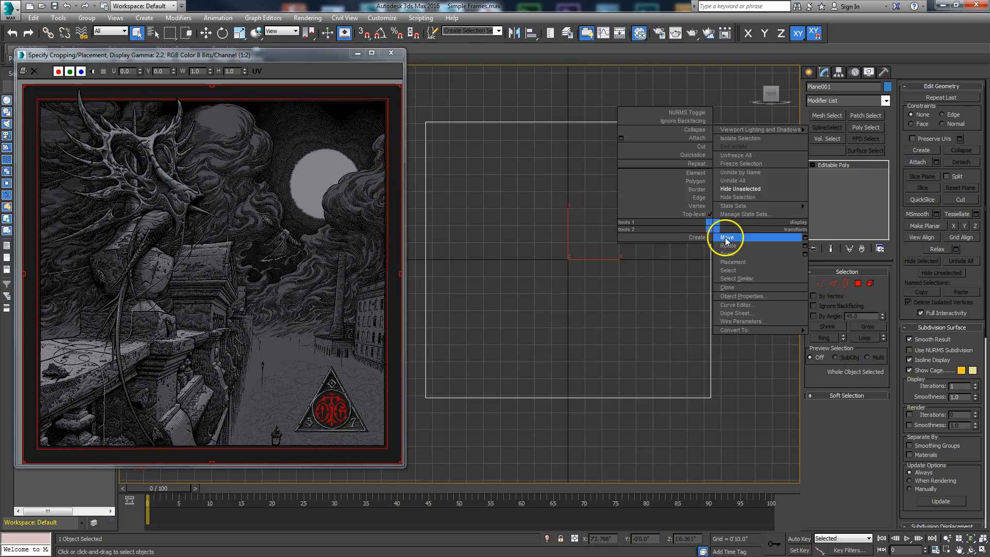
{"action": "left_click", "coordinate": [727, 239]}
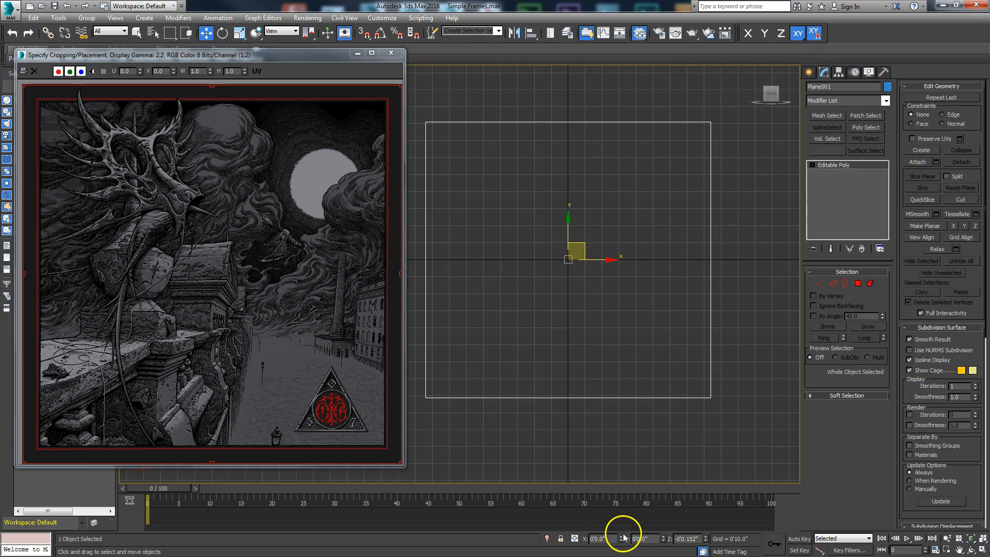
{"action": "right_click", "coordinate": [705, 541]}
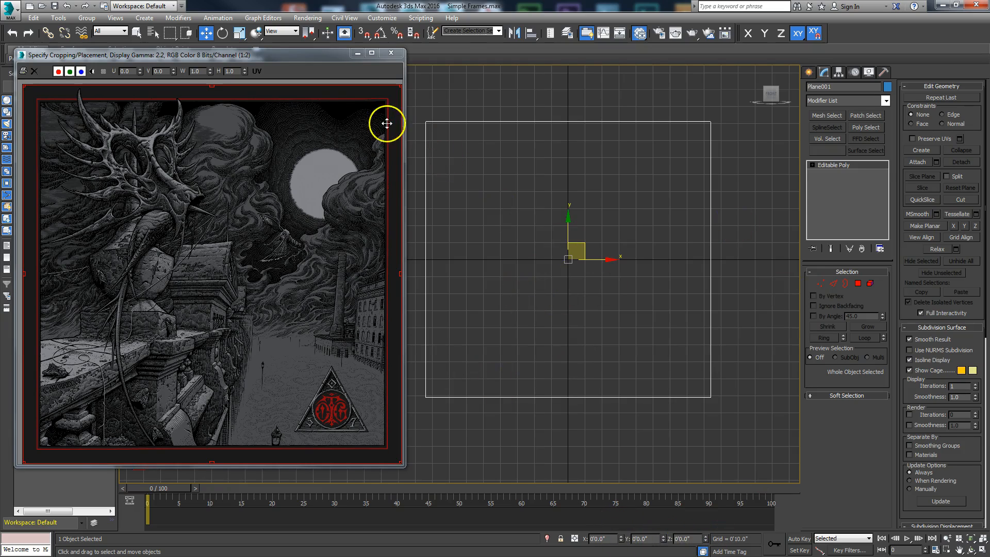
Set the Front viewport to Shaded with edges, grid and selection brackets hidden.
{"action": "left_click", "coordinate": [391, 52]}
{"action": "mouse_move", "coordinate": [569, 223]}
{"action": "middle_mouse_down"}
{"action": "mouse_move", "coordinate": [483, 241]}
{"action": "mouse_move", "coordinate": [543, 214]}
{"action": "mouse_move", "coordinate": [561, 223]}
{"action": "middle_mouse_up"}
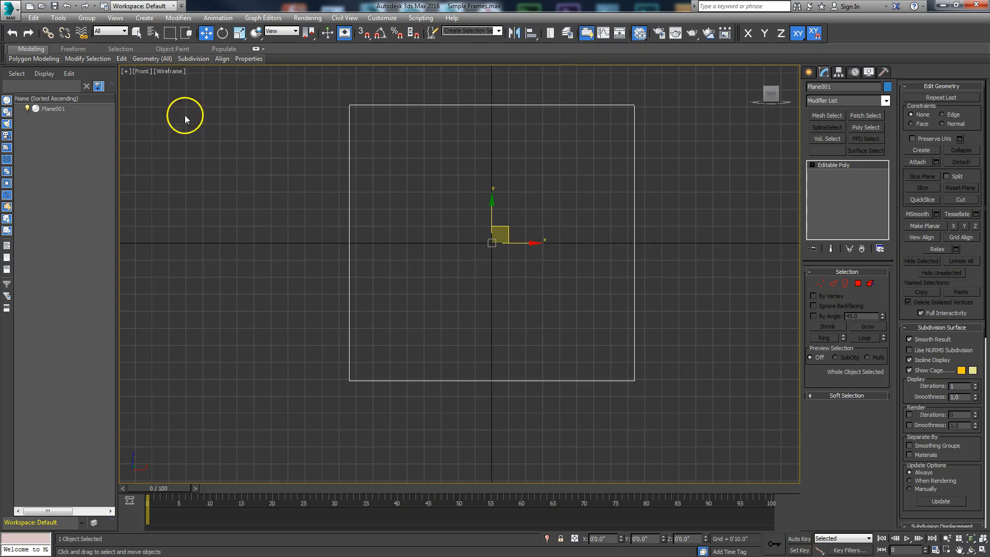
{"action": "left_click", "coordinate": [172, 71]}
{"action": "left_click", "coordinate": [180, 92]}
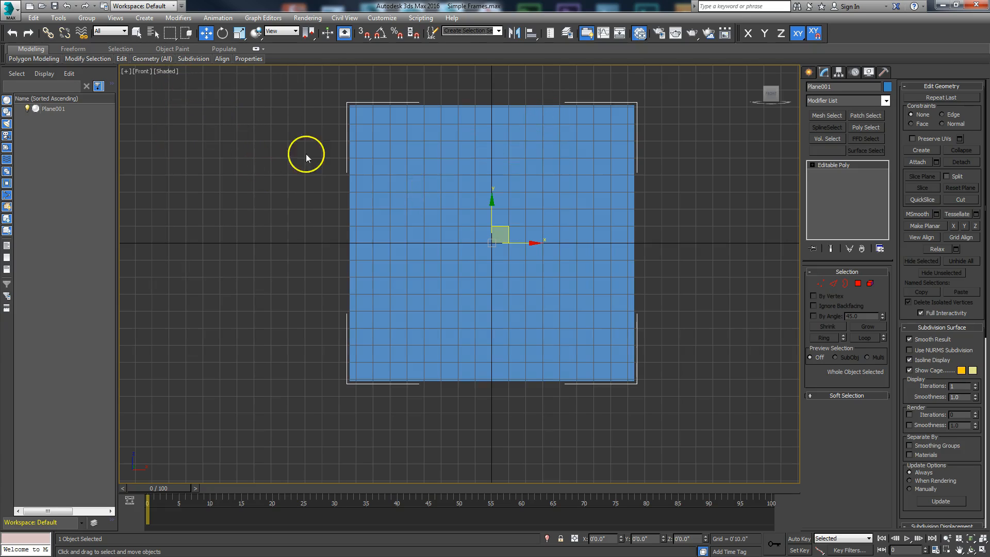
{"action": "key", "text": "F4"}
{"action": "key", "text": "F4"}
{"action": "key", "text": "F4"}
{"action": "key", "text": "F4"}
{"action": "key", "text": "g"}
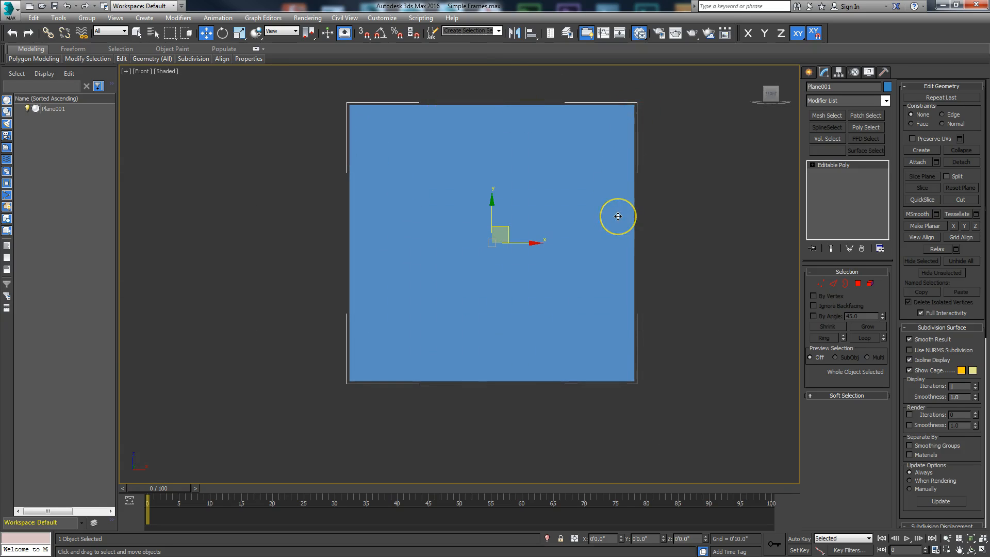
{"action": "key", "text": "j"}
Select the plane, reopen the Slate editor, and pick the Arch & Design material.
{"action": "left_click", "coordinate": [451, 256]}
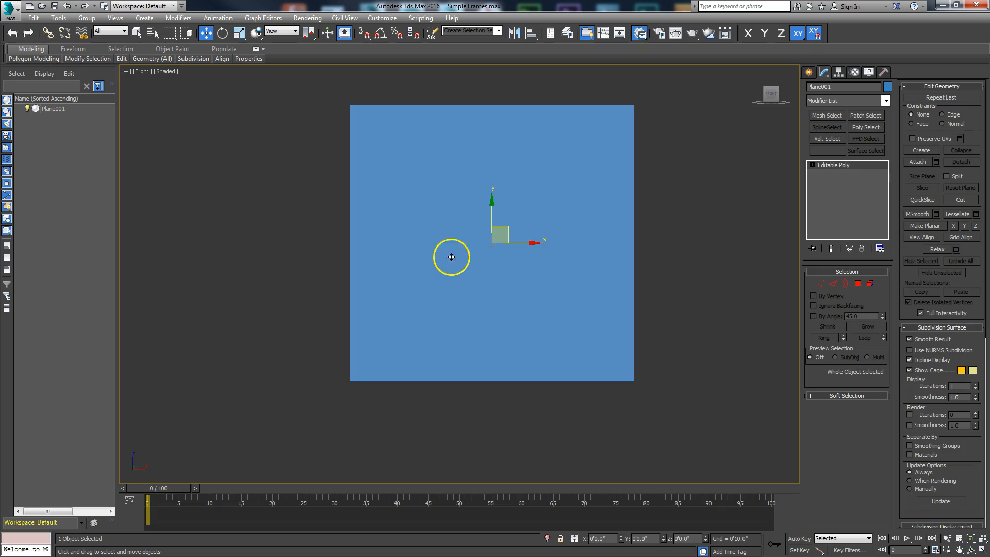
{"action": "key", "text": "m"}
{"action": "left_click_drag", "start_coordinate": [495, 62], "coordinate": [552, 57]}
{"action": "left_click_drag", "start_coordinate": [271, 226], "coordinate": [400, 218]}
{"action": "left_click", "coordinate": [126, 288]}
Add the Arch & Design node, name it Painting, and assign it to the plane.
{"action": "double_click", "coordinate": [390, 221]}
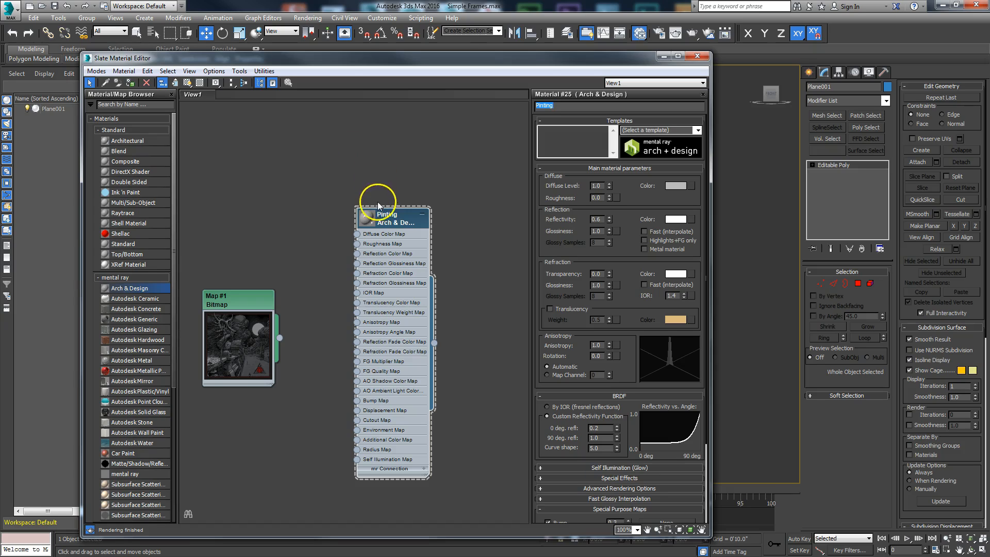
{"action": "right_click", "coordinate": [387, 218]}
{"action": "left_click", "coordinate": [552, 107]}
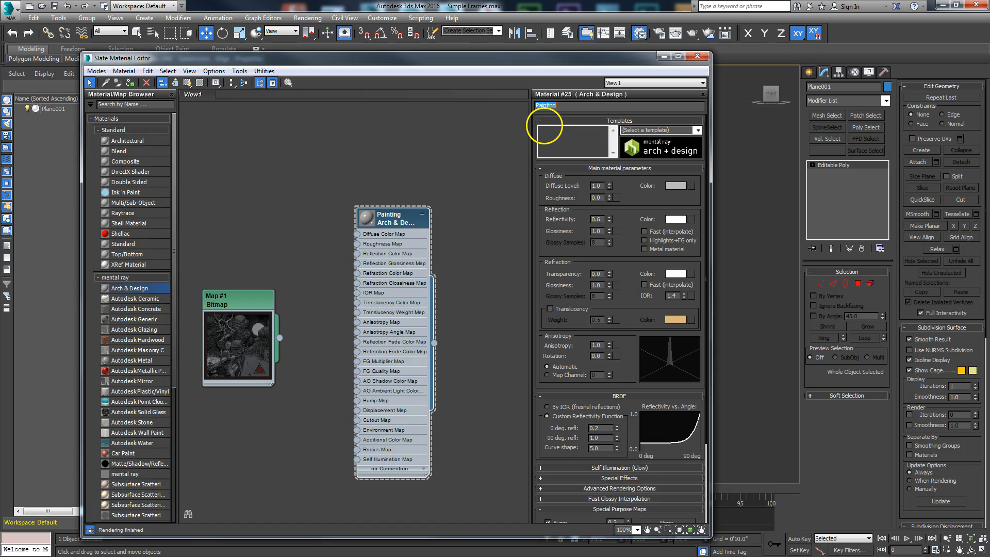
{"action": "right_click", "coordinate": [401, 220]}
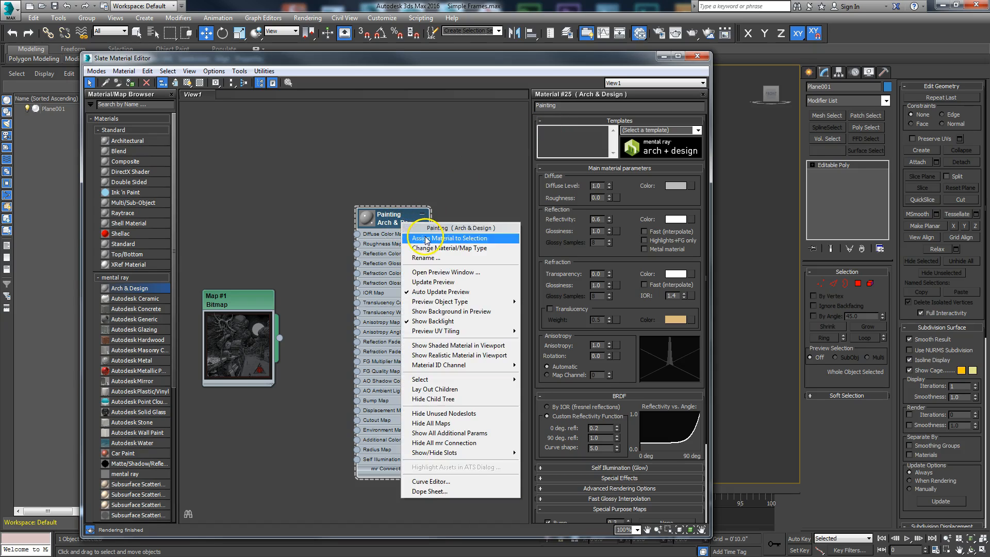
{"action": "left_click", "coordinate": [422, 238]}
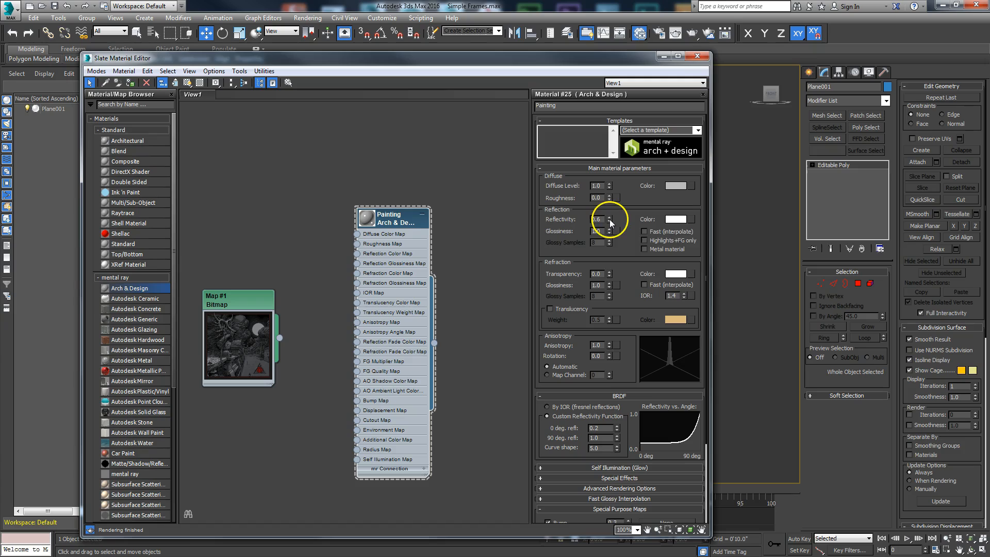
{"action": "mouse_move", "coordinate": [402, 215]}
{"action": "left_mouse_down"}
{"action": "mouse_move", "coordinate": [439, 164]}
{"action": "mouse_move", "coordinate": [380, 212]}
{"action": "left_mouse_up"}
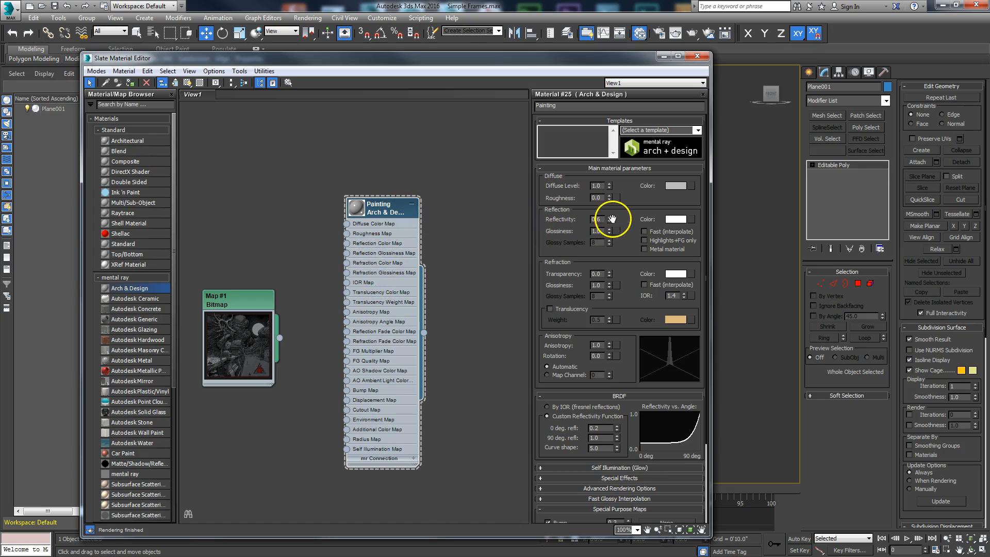
Set Painting's reflectivity to 0.06, glossiness to 0.37, and glossy samples to 32.
{"action": "left_click_drag", "start_coordinate": [609, 217], "coordinate": [605, 248]}
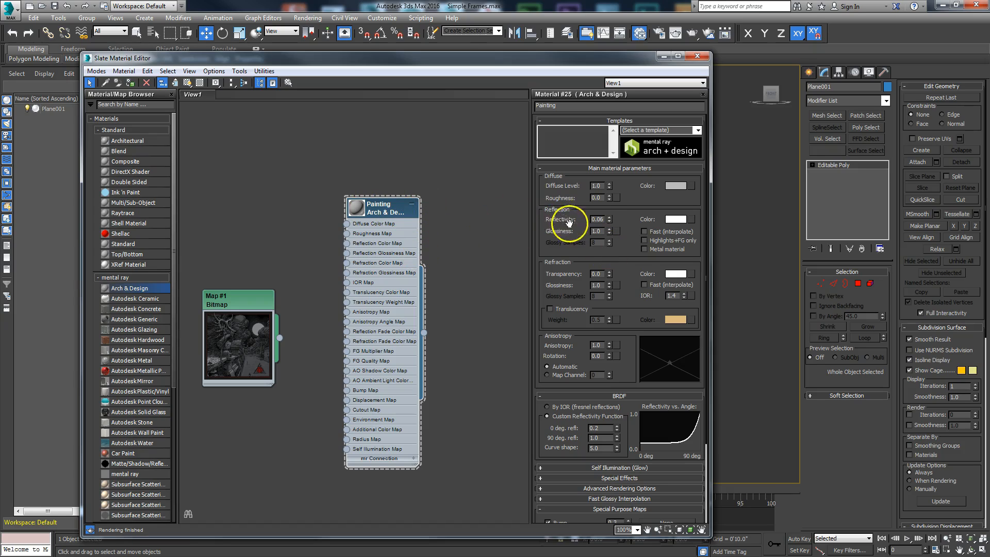
{"action": "left_click_drag", "start_coordinate": [609, 231], "coordinate": [609, 261]}
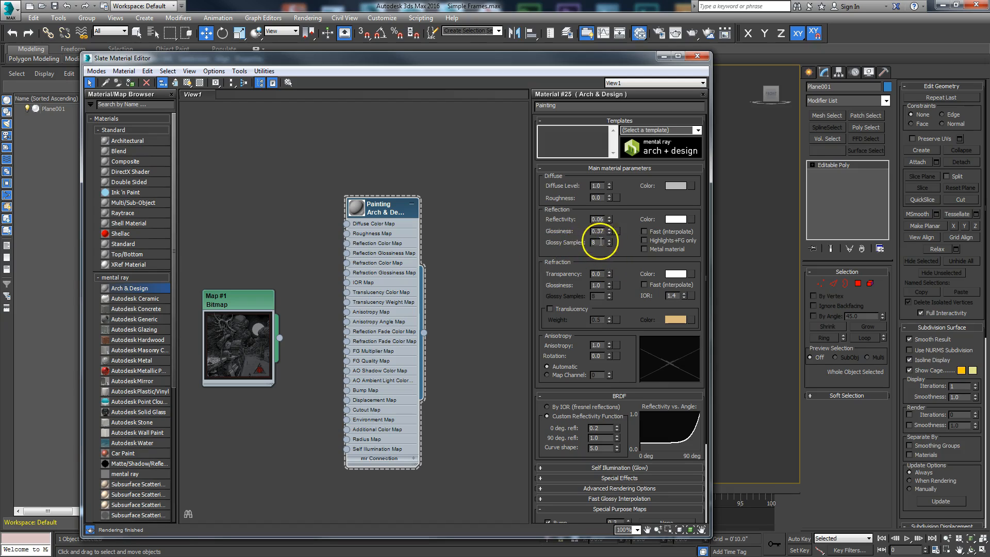
{"action": "double_click", "coordinate": [597, 243]}
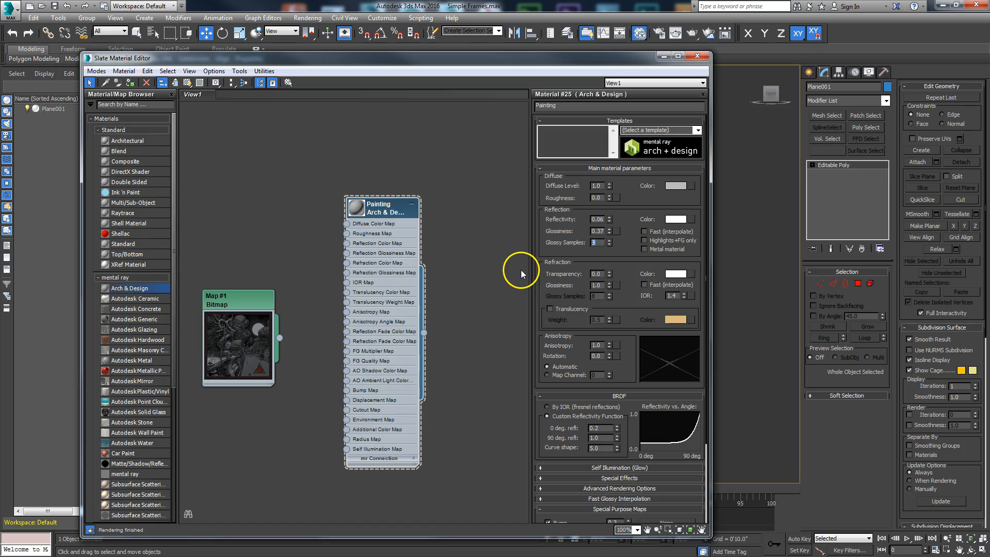
{"action": "double_click", "coordinate": [597, 243]}
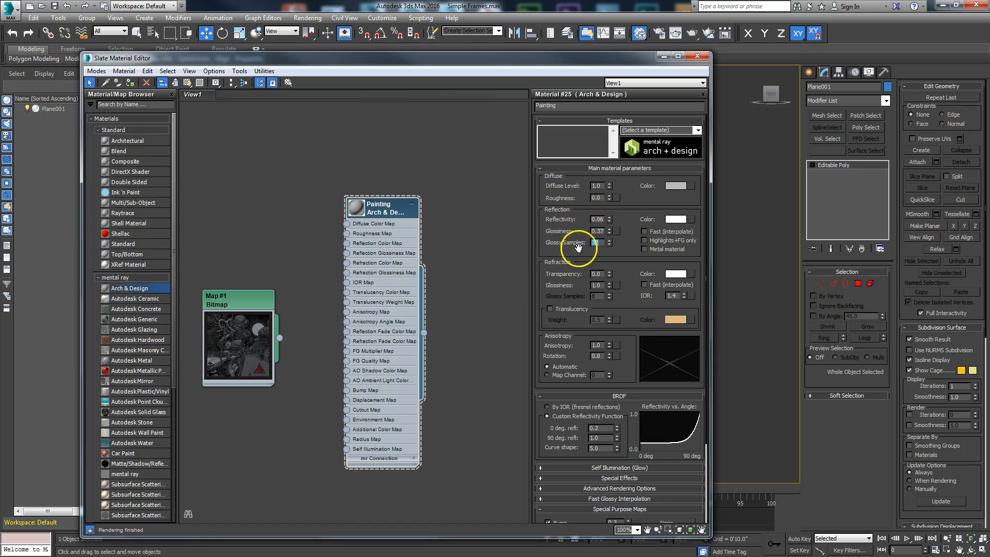
Wire the Map #1 bitmap into Painting's Diffuse Color Map input.
{"action": "double_click", "coordinate": [360, 213]}
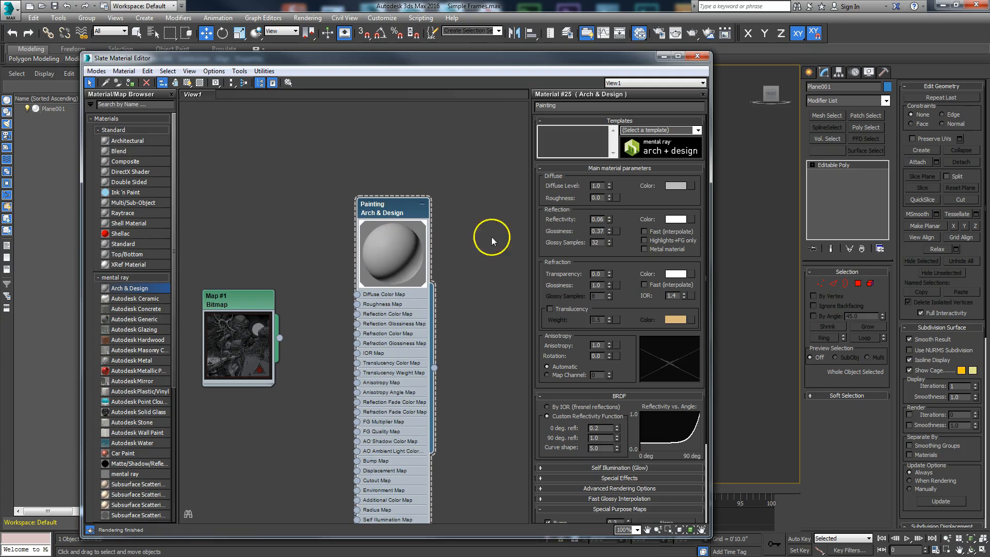
{"action": "left_click_drag", "start_coordinate": [207, 302], "coordinate": [195, 220]}
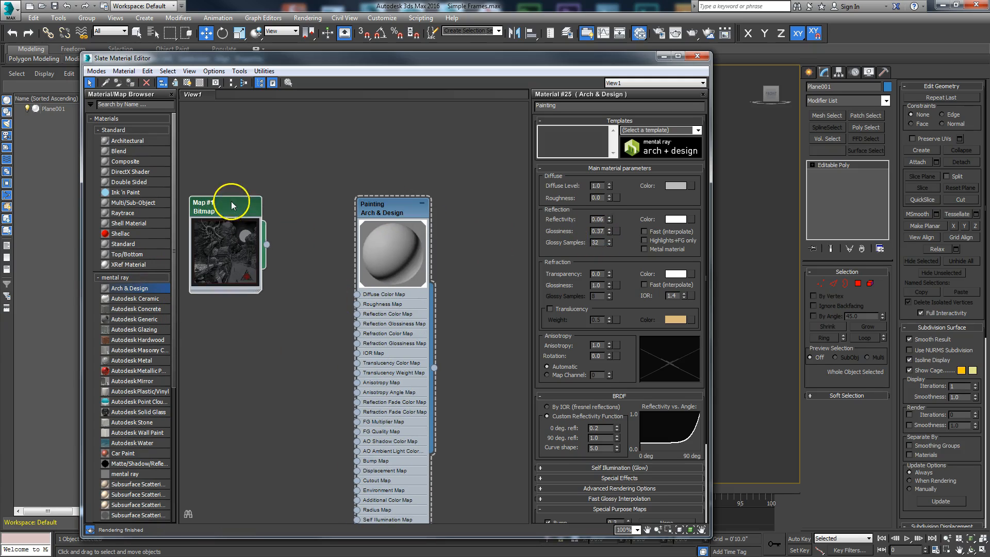
{"action": "mouse_move", "coordinate": [269, 255]}
{"action": "left_mouse_down"}
{"action": "mouse_move", "coordinate": [306, 286]}
{"action": "mouse_move", "coordinate": [357, 294]}
{"action": "left_mouse_up"}
{"action": "left_click_drag", "start_coordinate": [235, 227], "coordinate": [255, 248]}
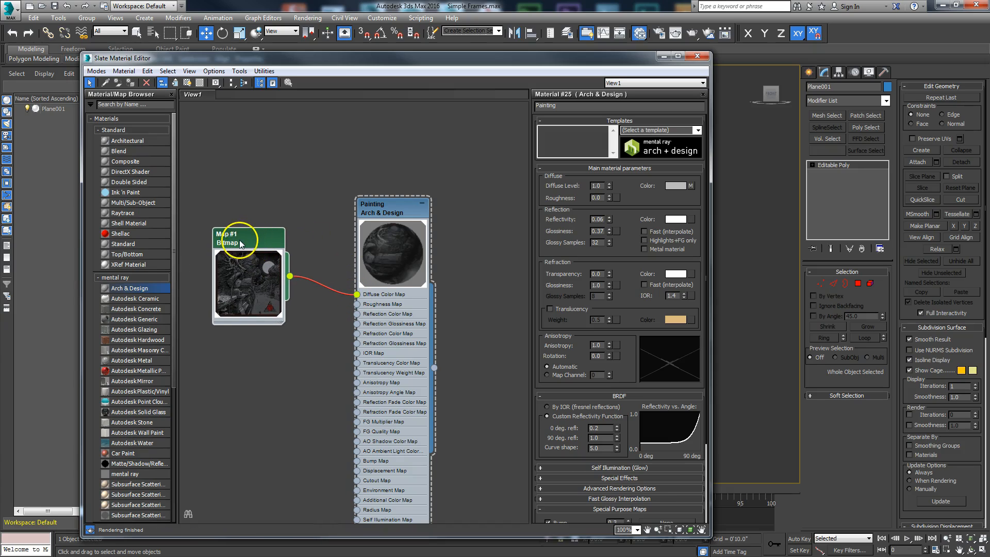
Rename the bitmap node to Image.
{"action": "double_click", "coordinate": [253, 237]}
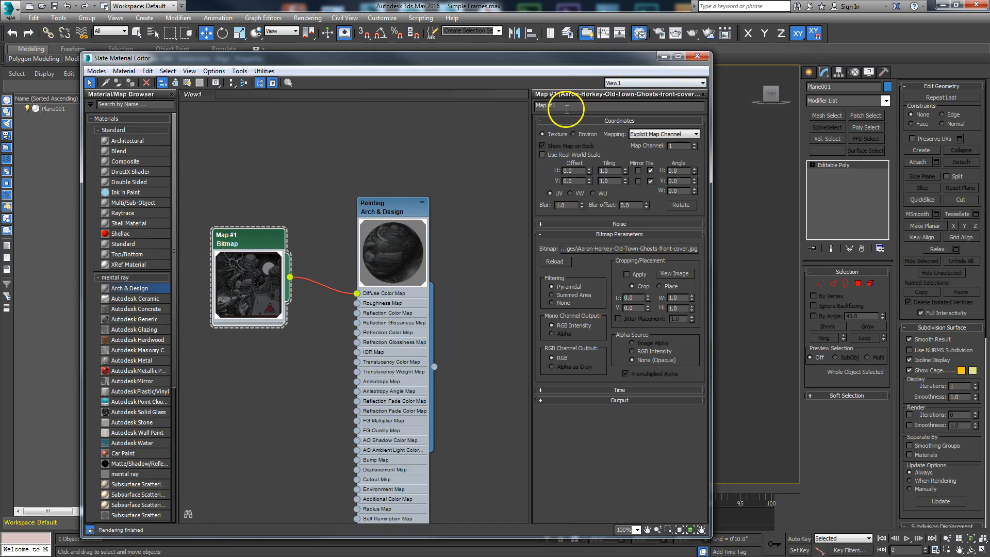
{"action": "type", "text": "Image"}
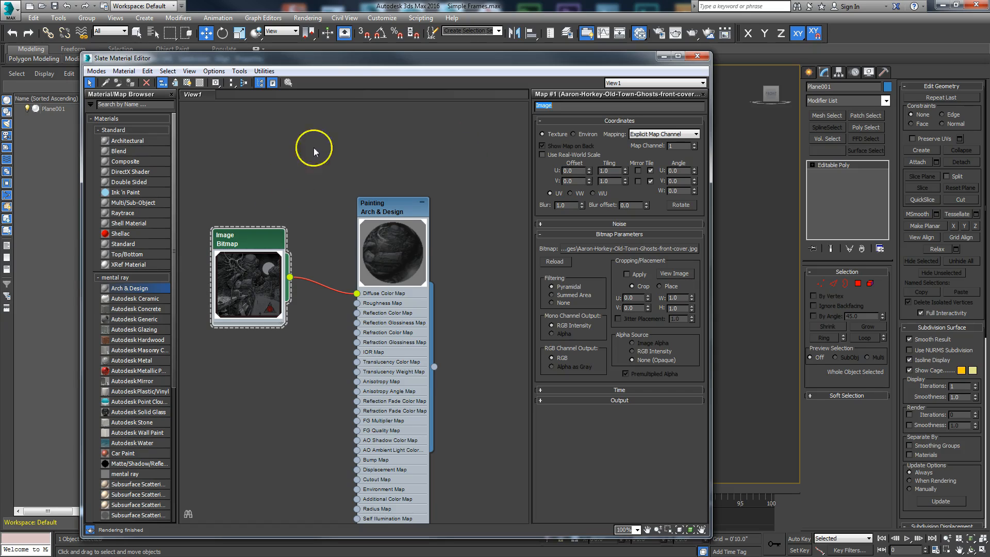
{"action": "left_click_drag", "start_coordinate": [354, 57], "coordinate": [748, 132]}
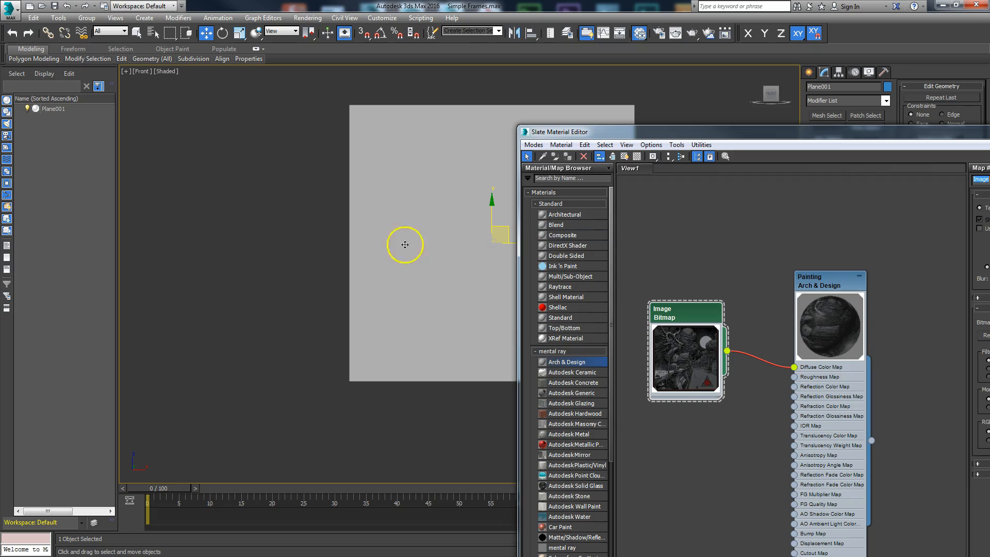
Turn on Show Shaded Material in Viewport so the cover image appears on the plane.
{"action": "left_click_drag", "start_coordinate": [591, 137], "coordinate": [619, 116]}
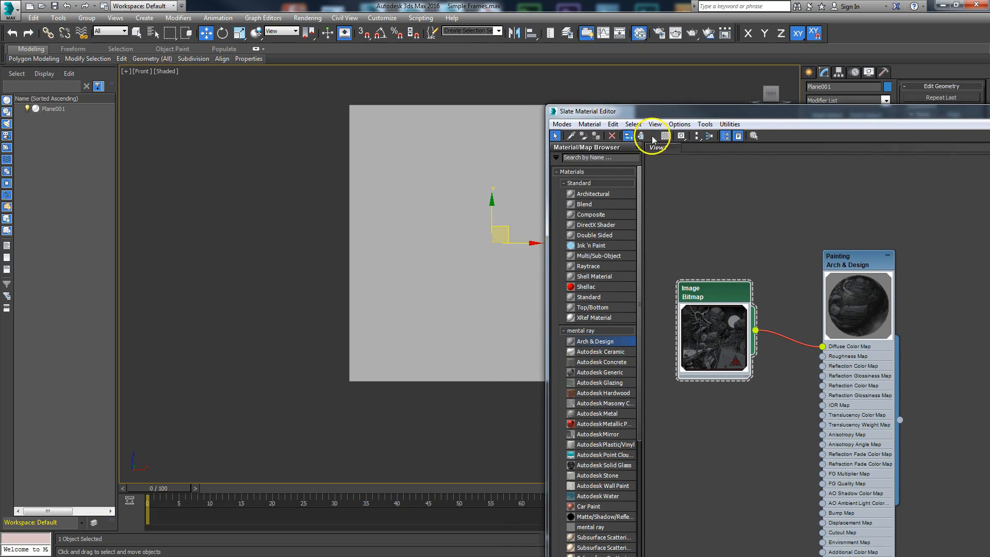
{"action": "left_click", "coordinate": [652, 137]}
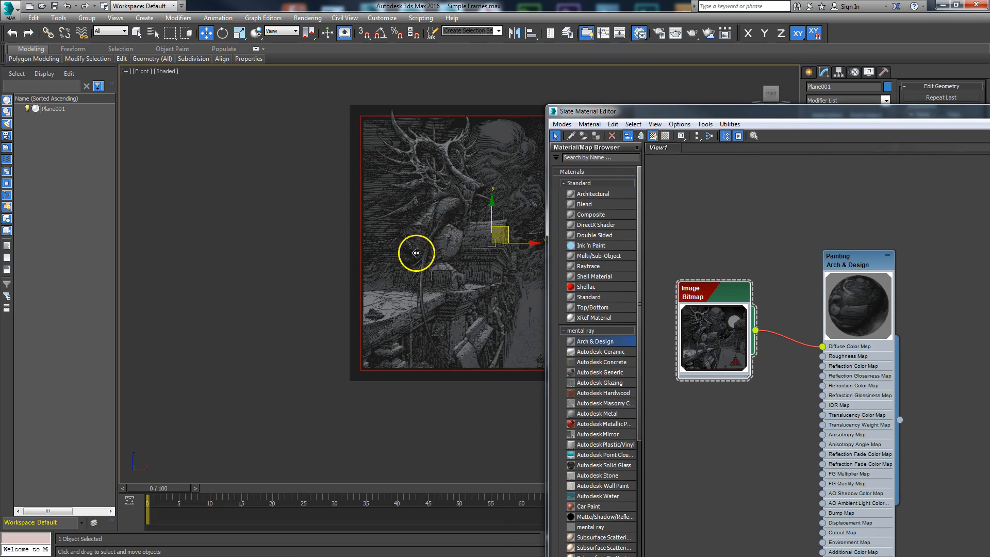
{"action": "left_click_drag", "start_coordinate": [714, 111], "coordinate": [369, 175]}
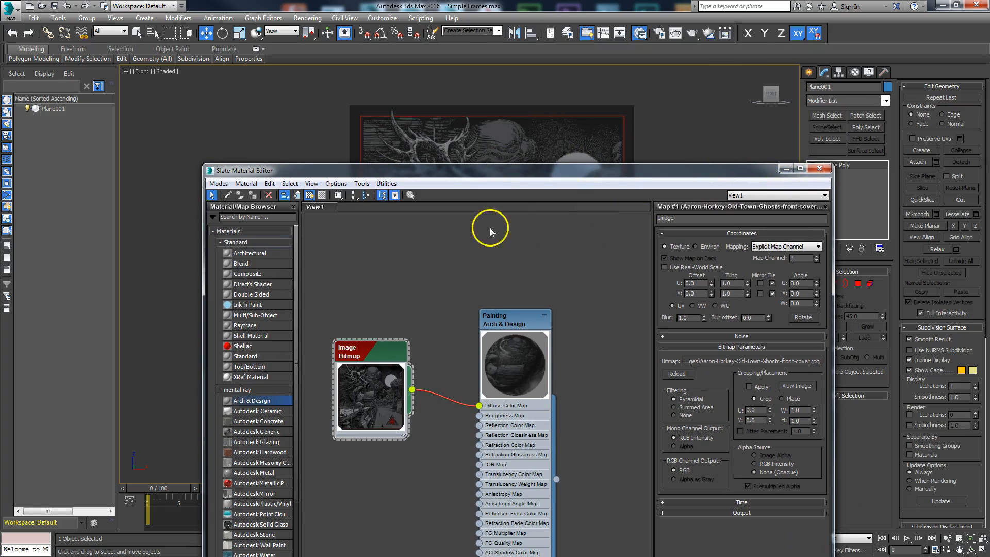
{"action": "left_click_drag", "start_coordinate": [471, 173], "coordinate": [394, 47]}
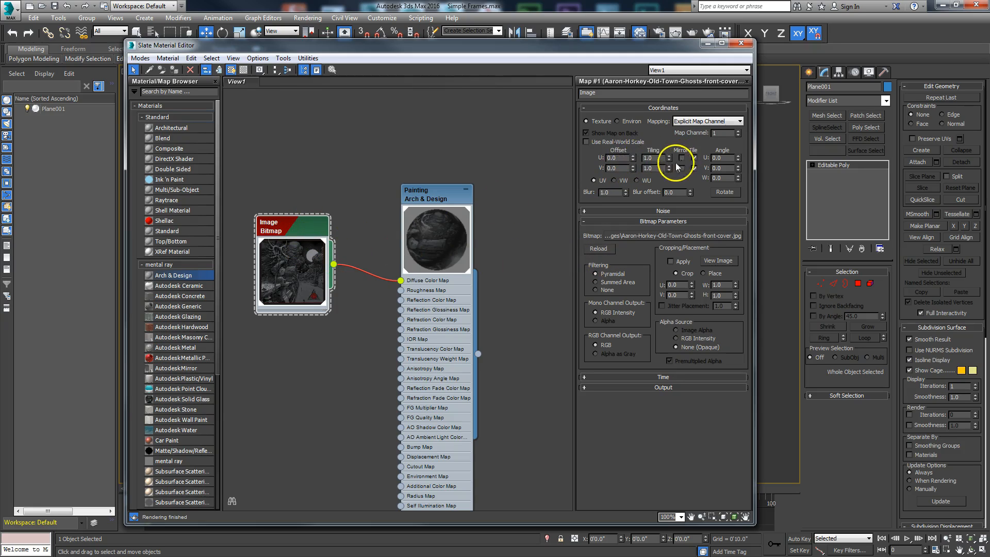
Uncheck U and V Tile in the bitmap coordinates, then close the Slate editor.
{"action": "left_click", "coordinate": [694, 158]}
{"action": "left_click", "coordinate": [694, 158]}
{"action": "left_click", "coordinate": [694, 169]}
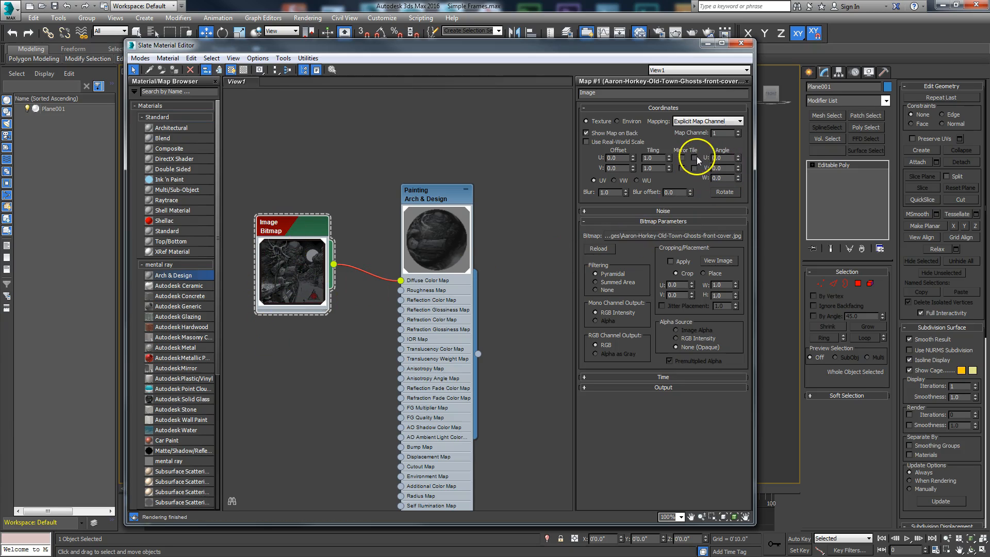
{"action": "left_click", "coordinate": [721, 42]}
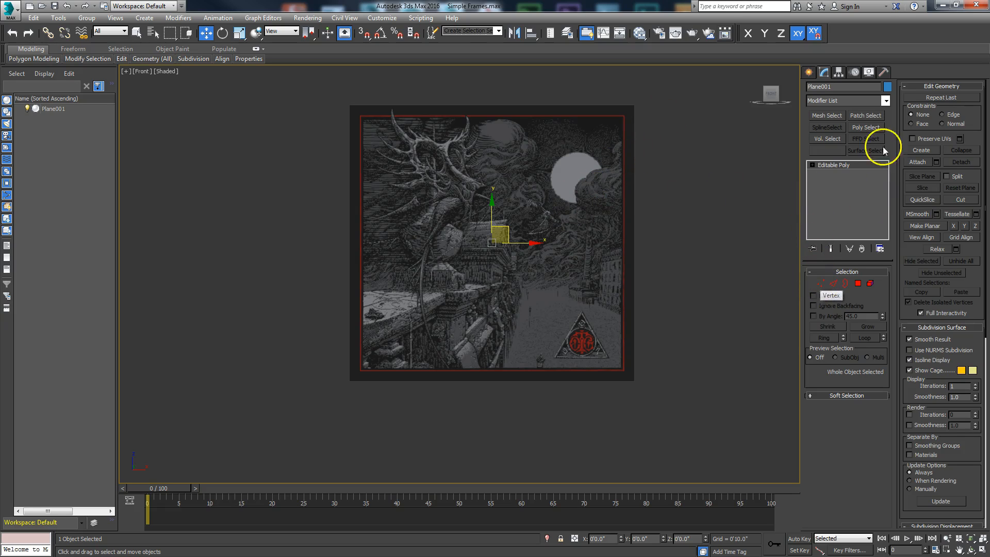
Add a Planar UVW Map modifier above Plane001's Editable Poly from the Modifier List.
{"action": "scroll", "coordinate": [566, 223], "scroll_direction": "up", "scroll_amount": 5}
{"action": "scroll", "coordinate": [601, 226], "scroll_direction": "down", "scroll_amount": 3}
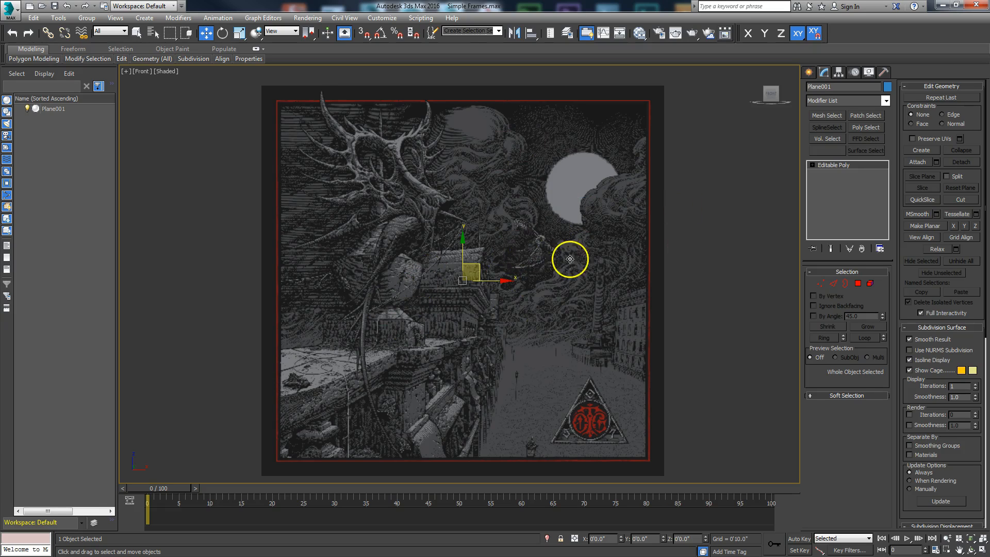
{"action": "scroll", "coordinate": [522, 254], "scroll_direction": "down", "scroll_amount": 2}
{"action": "scroll", "coordinate": [496, 258], "scroll_direction": "up", "scroll_amount": 2}
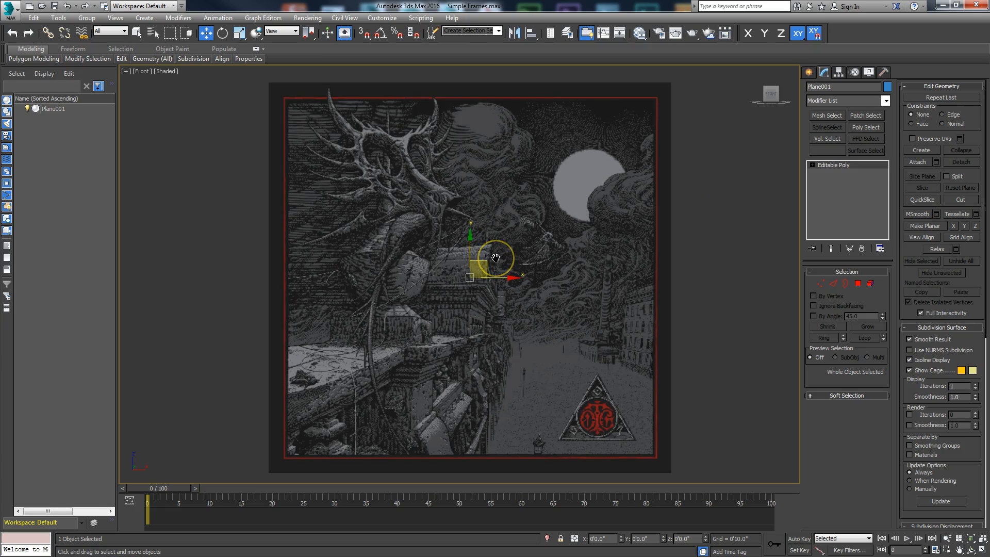
{"action": "middle_click_drag", "start_coordinate": [495, 258], "coordinate": [475, 260]}
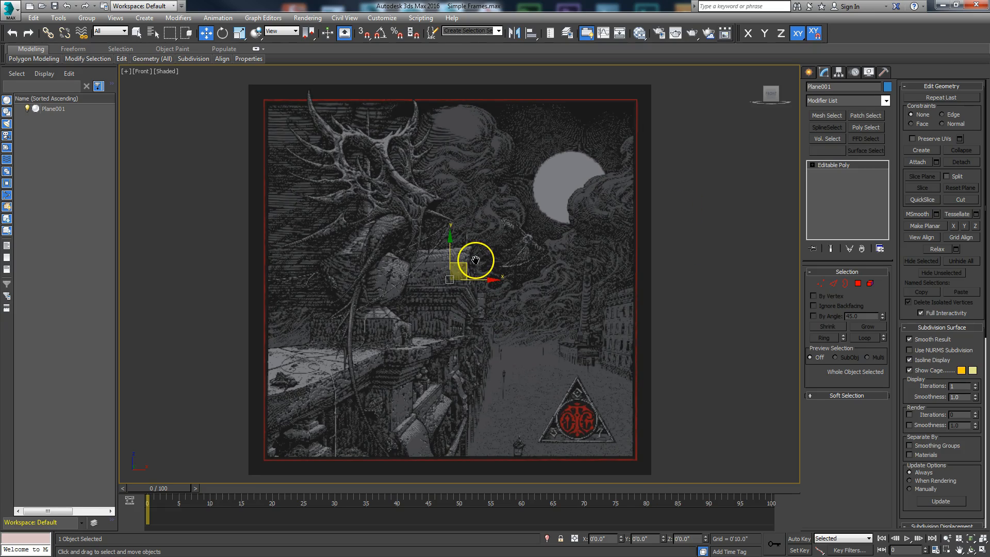
{"action": "left_click", "coordinate": [885, 101]}
{"action": "left_click_drag", "start_coordinate": [886, 135], "coordinate": [862, 375]}
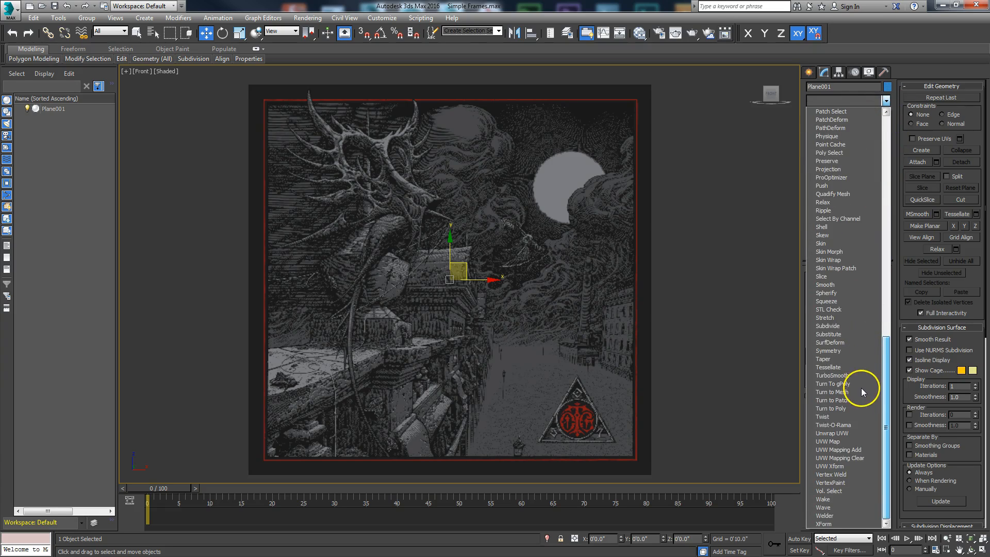
{"action": "left_click", "coordinate": [749, 283]}
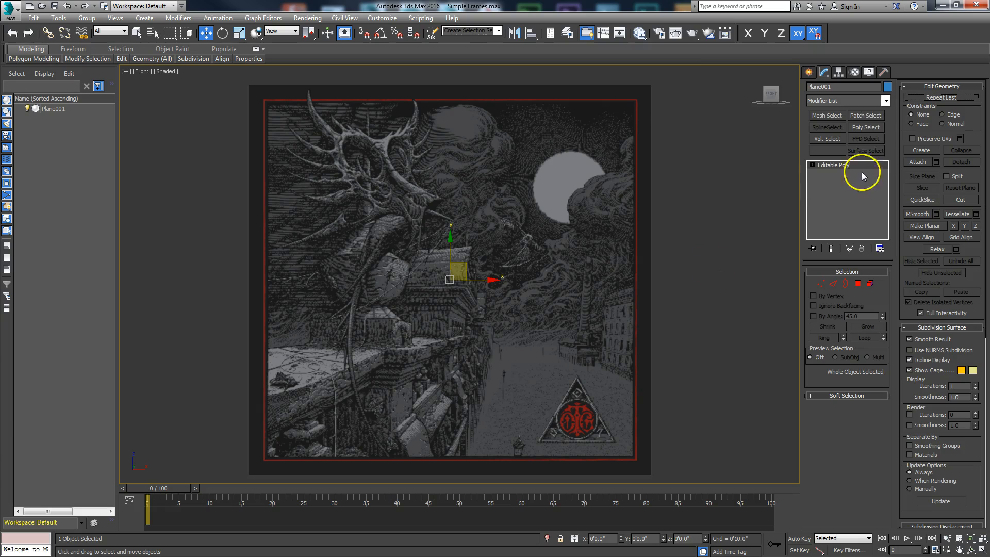
{"action": "left_click", "coordinate": [889, 100]}
{"action": "scroll", "coordinate": [864, 273], "scroll_direction": "down", "scroll_amount": 20}
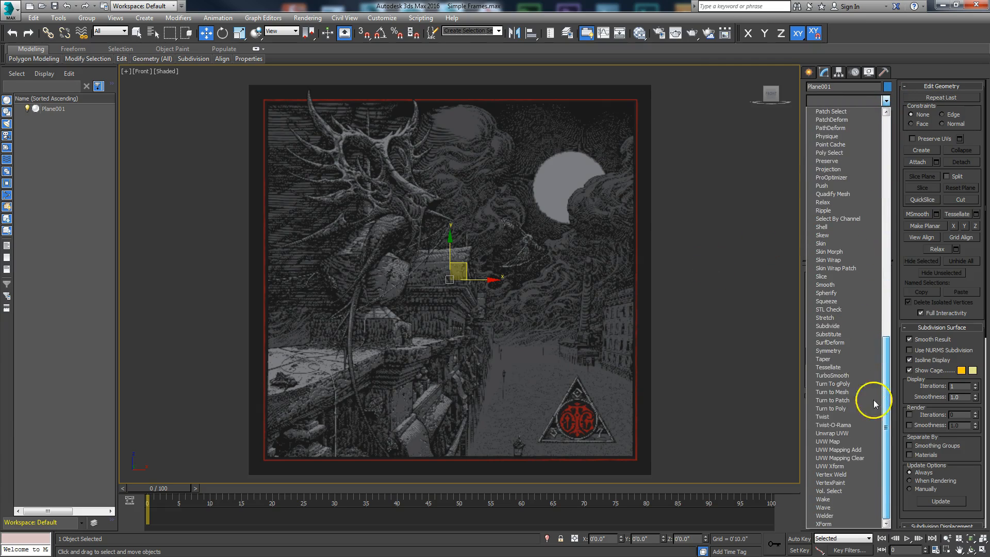
{"action": "left_click", "coordinate": [841, 442]}
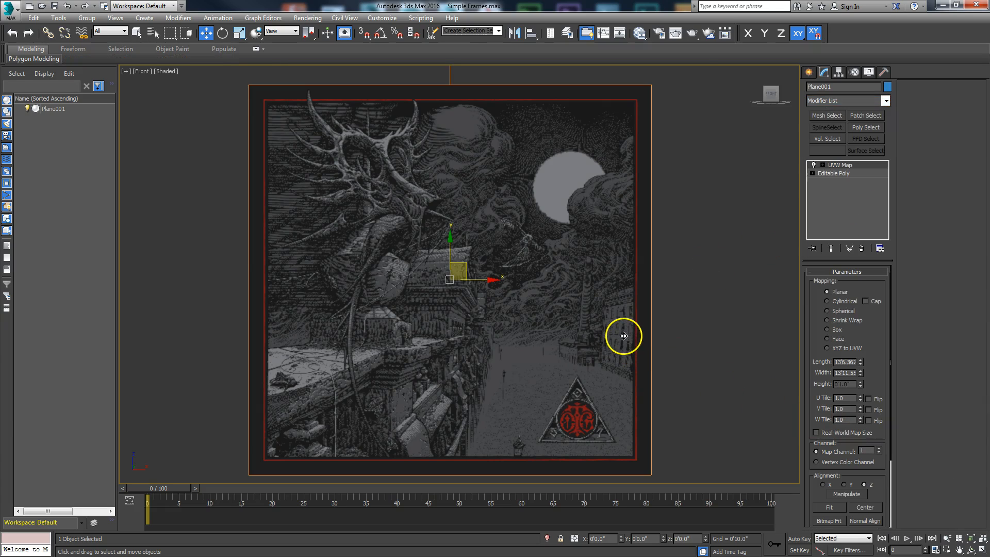
Bitmap Fit the plane's UVW Map gizmo to the square 1470×1470 painting image.
{"action": "left_click_drag", "start_coordinate": [884, 365], "coordinate": [884, 320]}
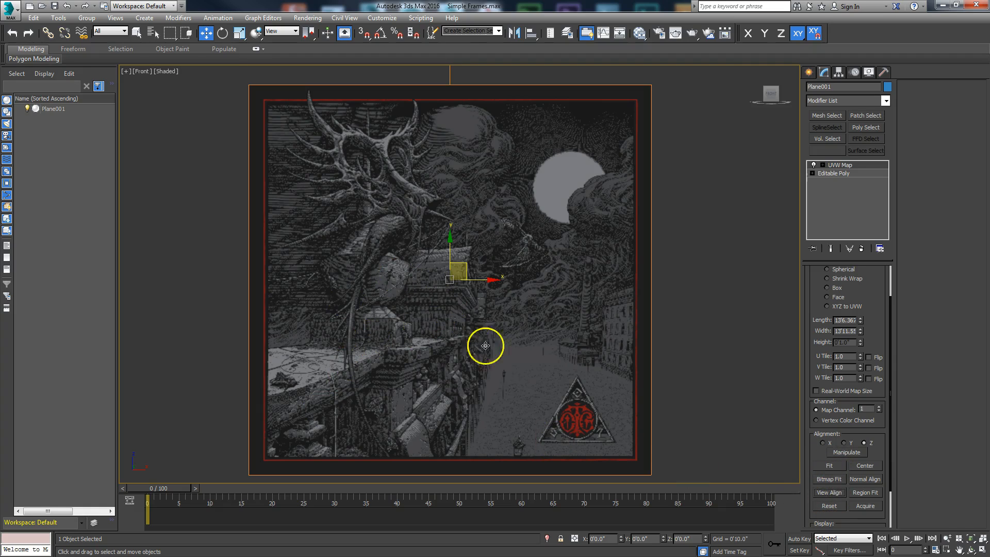
{"action": "left_click", "coordinate": [829, 480]}
{"action": "left_click", "coordinate": [326, 212]}
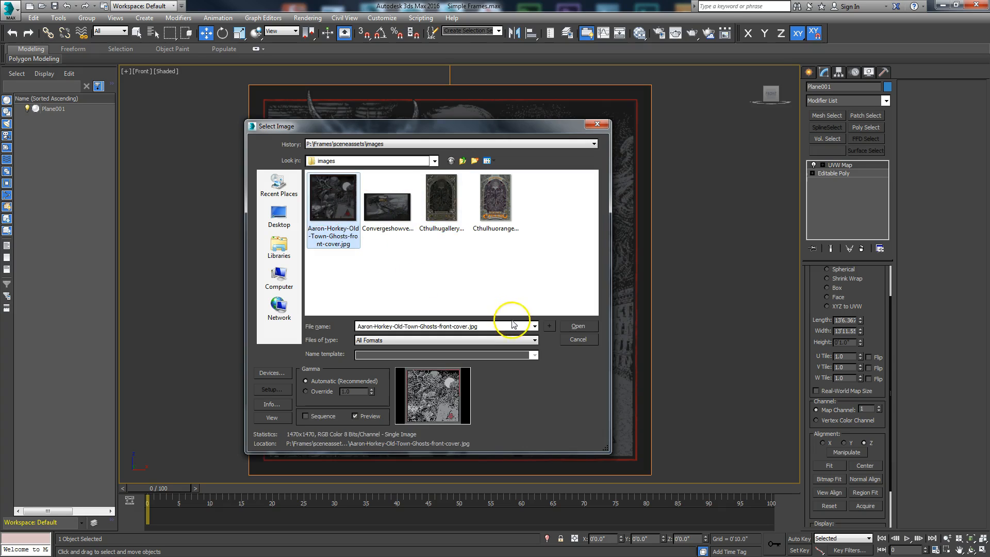
{"action": "left_click", "coordinate": [575, 326]}
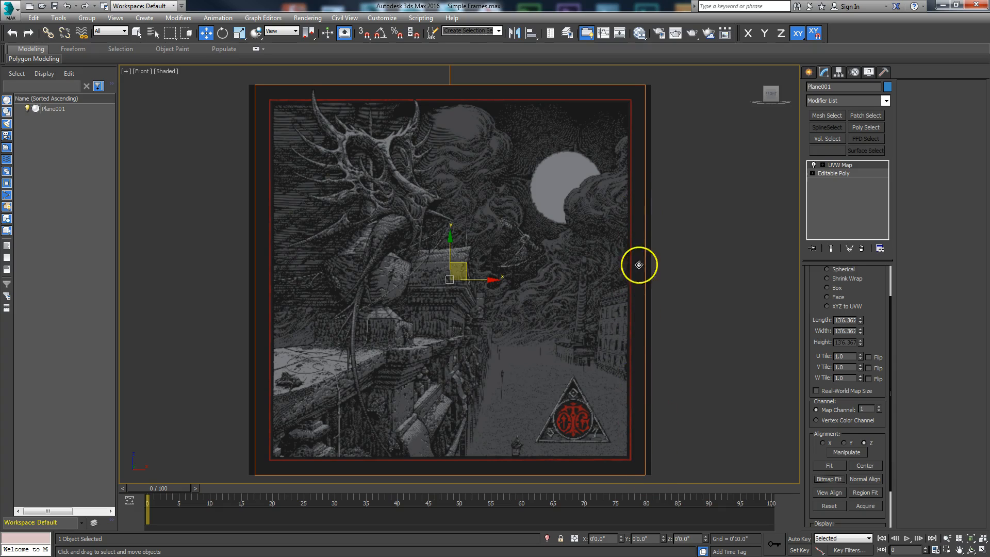
{"action": "left_click", "coordinate": [826, 174]}
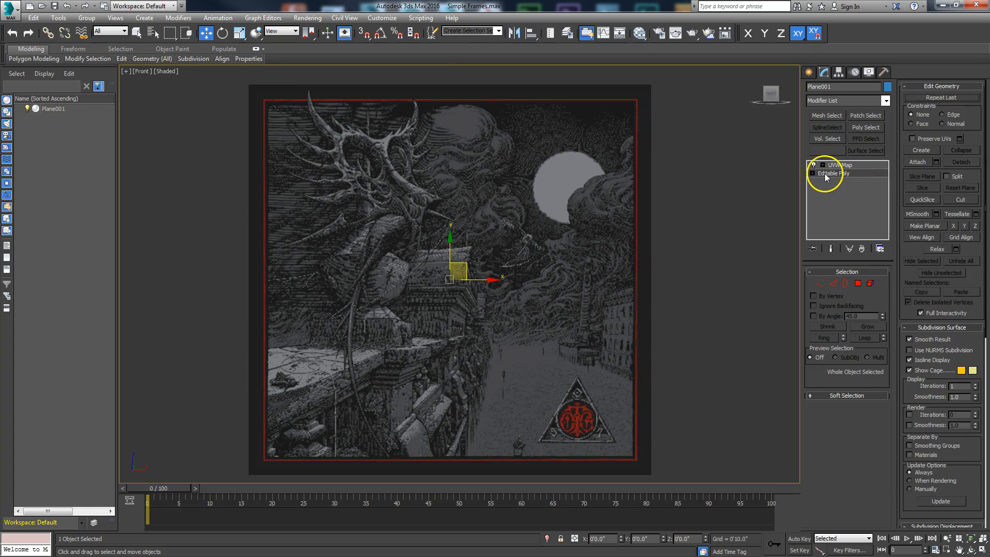
Turn on Show End Result at the plane's Editable Poly level.
{"action": "left_click", "coordinate": [837, 166]}
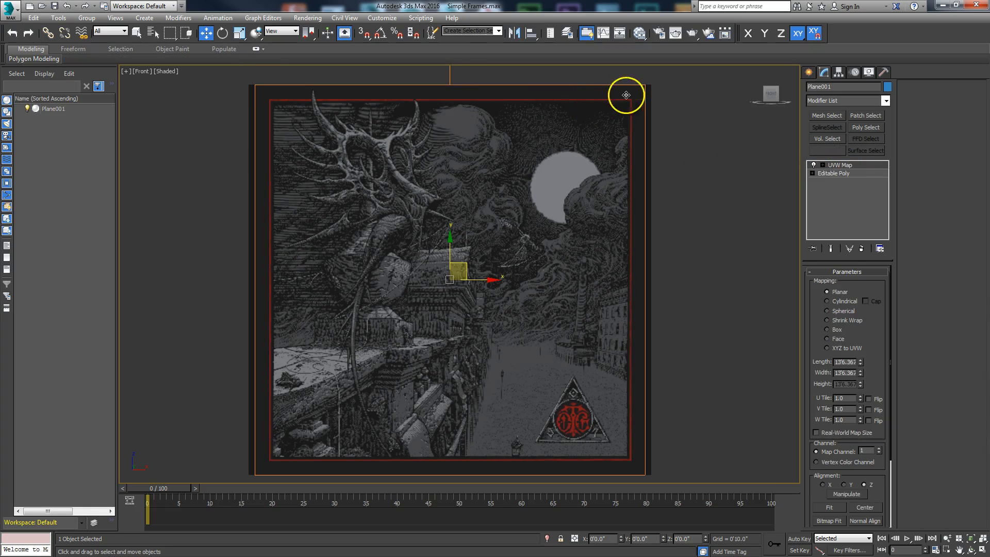
{"action": "left_click", "coordinate": [828, 175]}
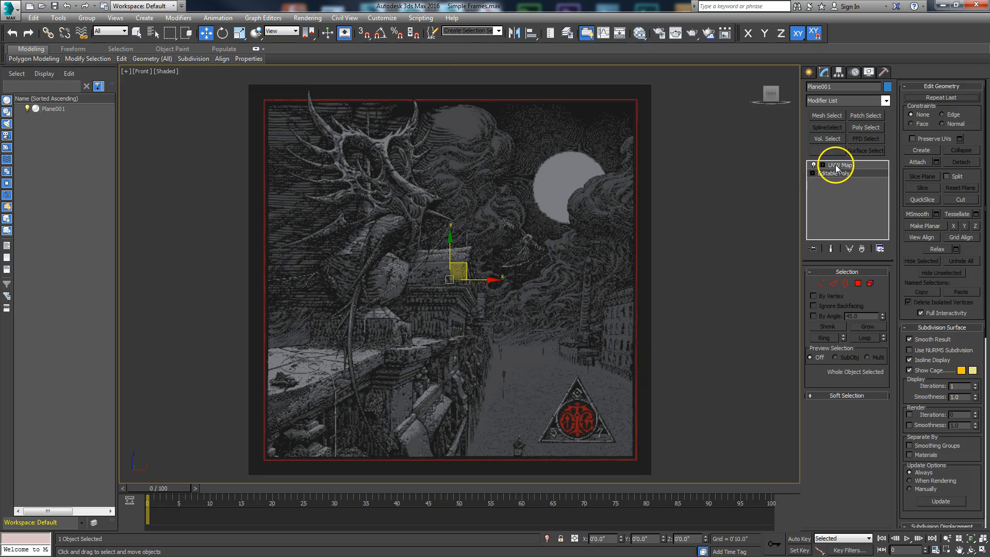
{"action": "left_click", "coordinate": [836, 165]}
{"action": "left_click", "coordinate": [834, 173]}
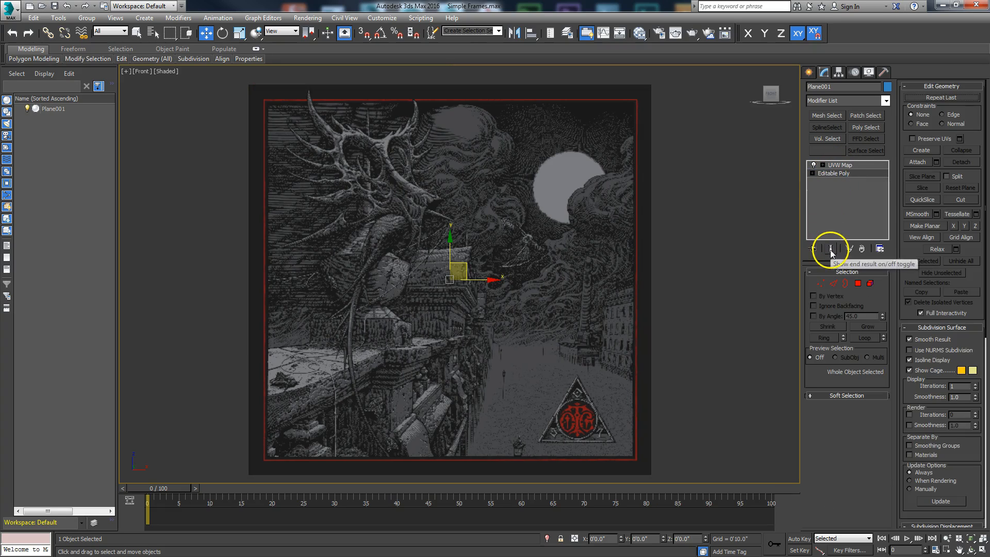
{"action": "left_click", "coordinate": [831, 250]}
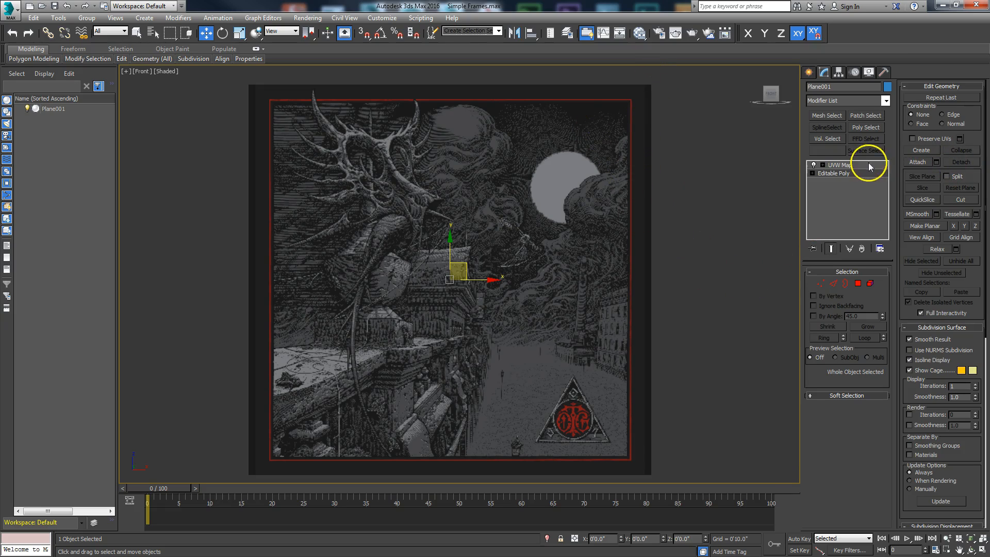
Move the plane's right and left edge vertices slightly inward along X.
{"action": "left_click", "coordinate": [822, 282]}
{"action": "left_click_drag", "start_coordinate": [641, 76], "coordinate": [697, 485]}
{"action": "left_click_drag", "start_coordinate": [684, 280], "coordinate": [680, 280]}
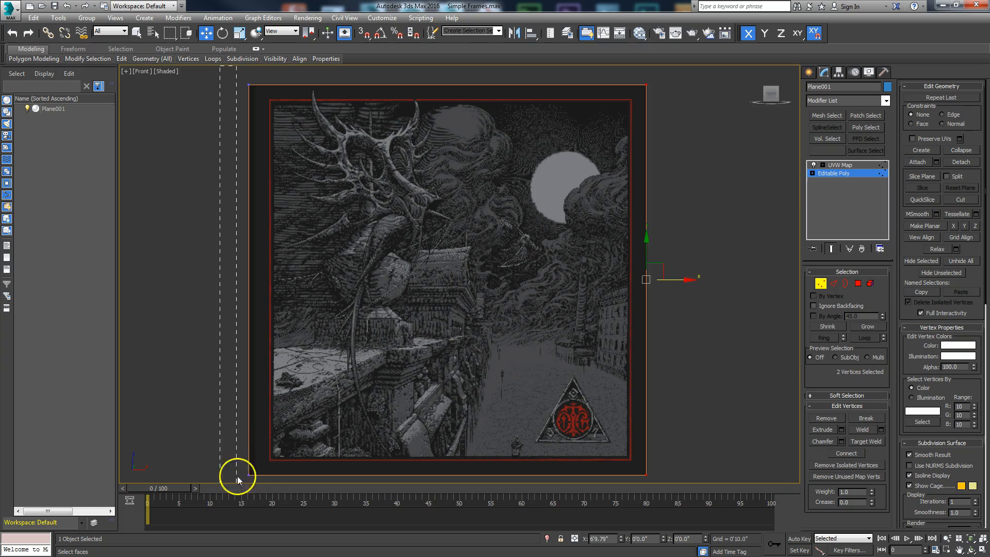
{"action": "left_click_drag", "start_coordinate": [287, 280], "coordinate": [292, 279]}
{"action": "left_click", "coordinate": [821, 284]}
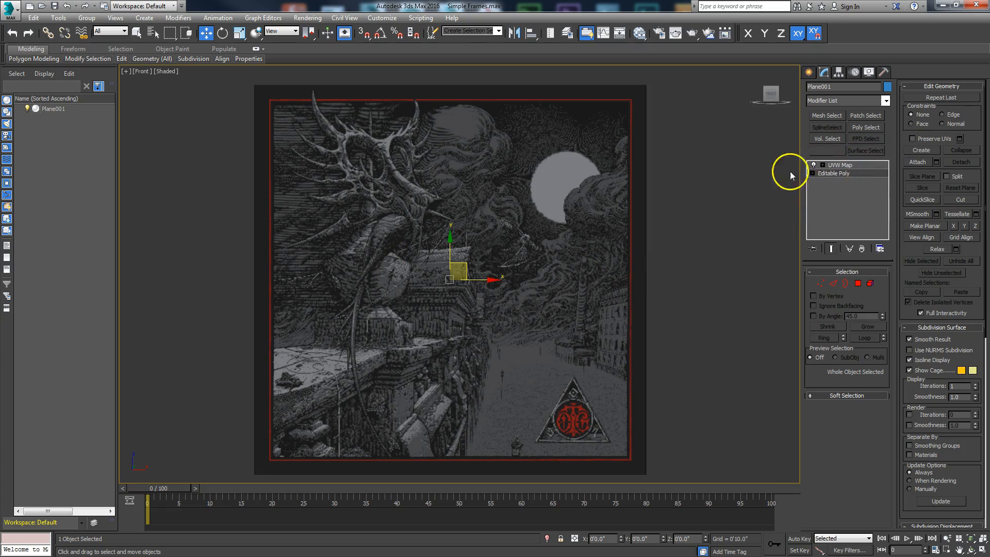
{"action": "left_click", "coordinate": [838, 166]}
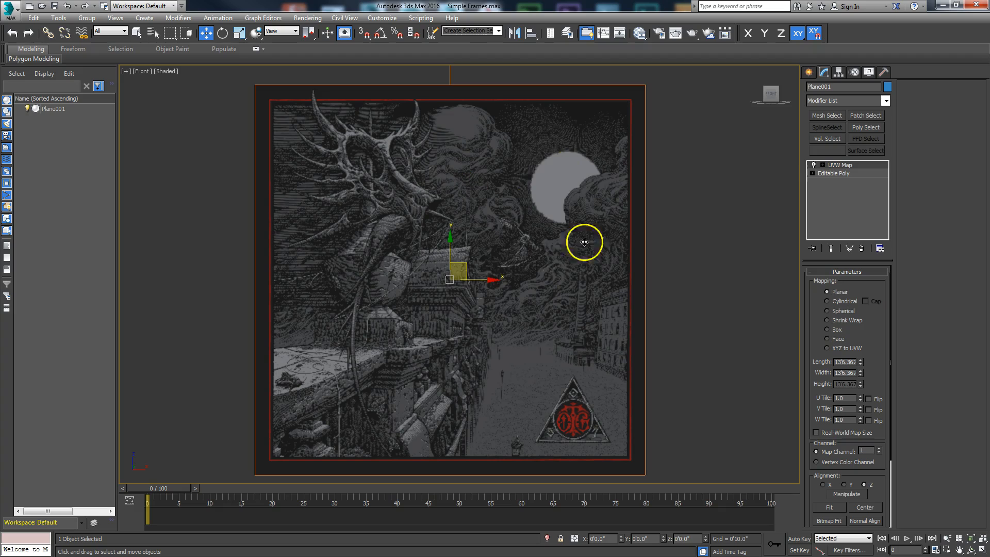
Convert Plane001 to Editable Poly from the right-click Convert To menu.
{"action": "right_click", "coordinate": [540, 198]}
{"action": "mouse_move", "coordinate": [563, 302]}
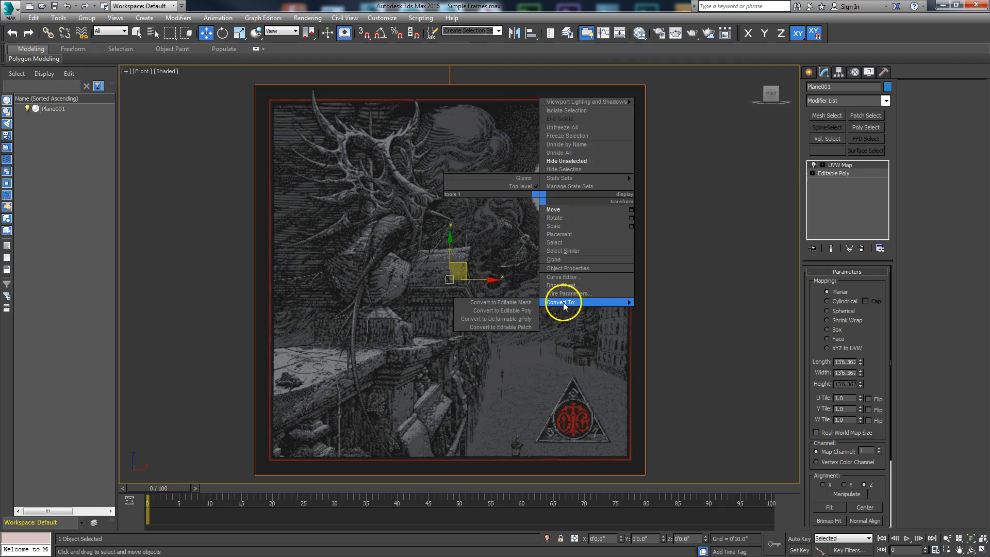
{"action": "left_click", "coordinate": [534, 303]}
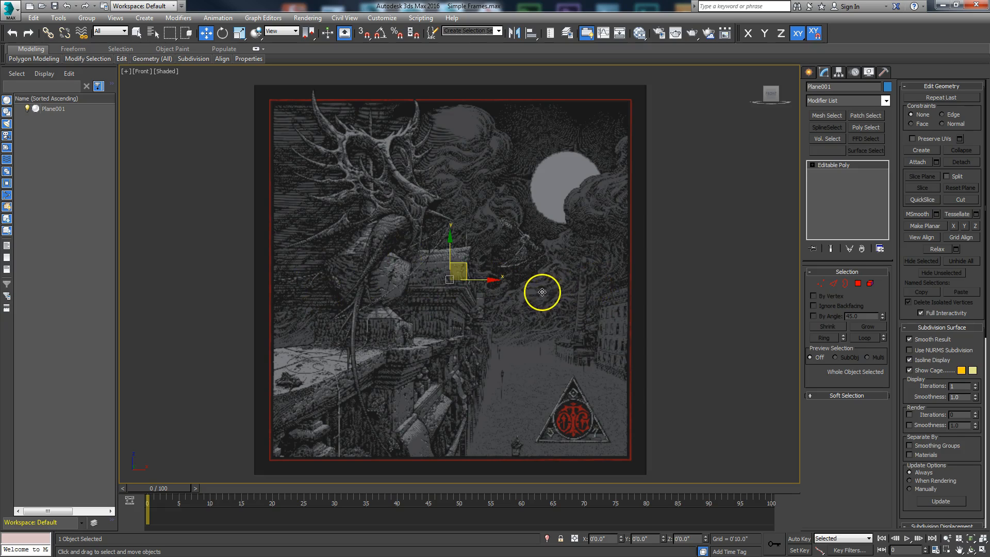
Select Plane001's outer border in Border mode and choose Create Shape From Selection.
{"action": "scroll", "coordinate": [542, 292], "scroll_direction": "down", "scroll_amount": 3}
{"action": "scroll", "coordinate": [517, 292], "scroll_direction": "up", "scroll_amount": 3}
{"action": "scroll", "coordinate": [521, 290], "scroll_direction": "down", "scroll_amount": 2}
{"action": "scroll", "coordinate": [524, 294], "scroll_direction": "up", "scroll_amount": 2}
{"action": "scroll", "coordinate": [551, 245], "scroll_direction": "down", "scroll_amount": 2}
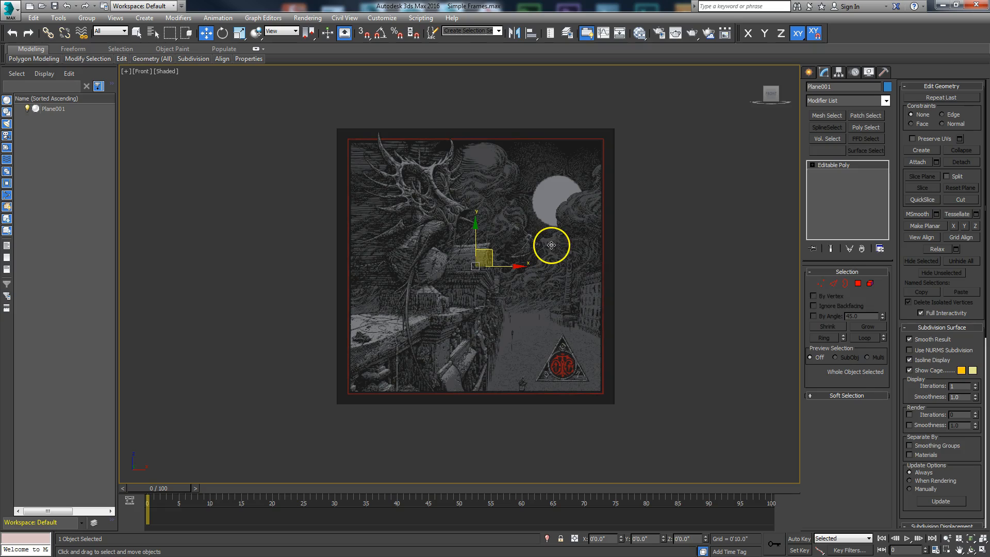
{"action": "left_click", "coordinate": [834, 284]}
{"action": "left_click", "coordinate": [846, 285]}
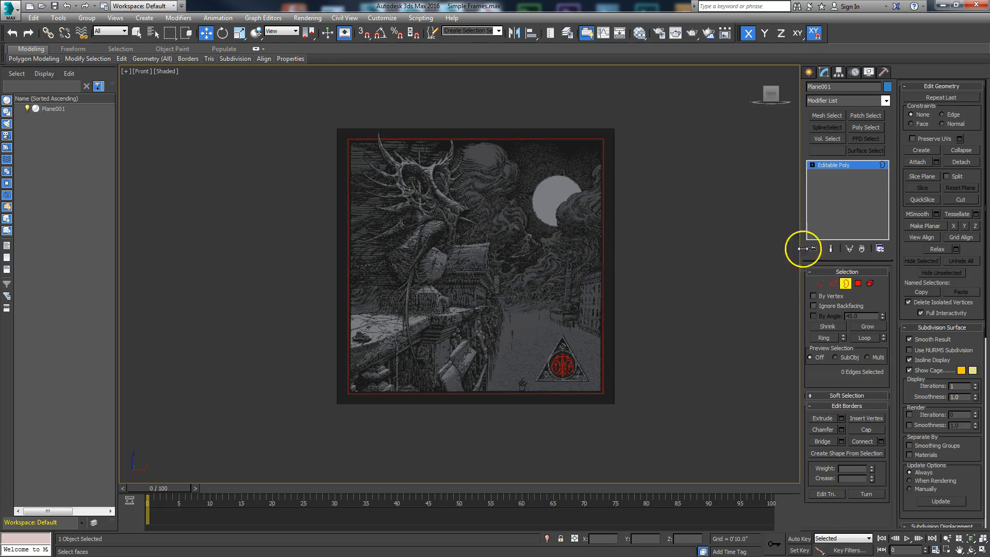
{"action": "left_click", "coordinate": [612, 276]}
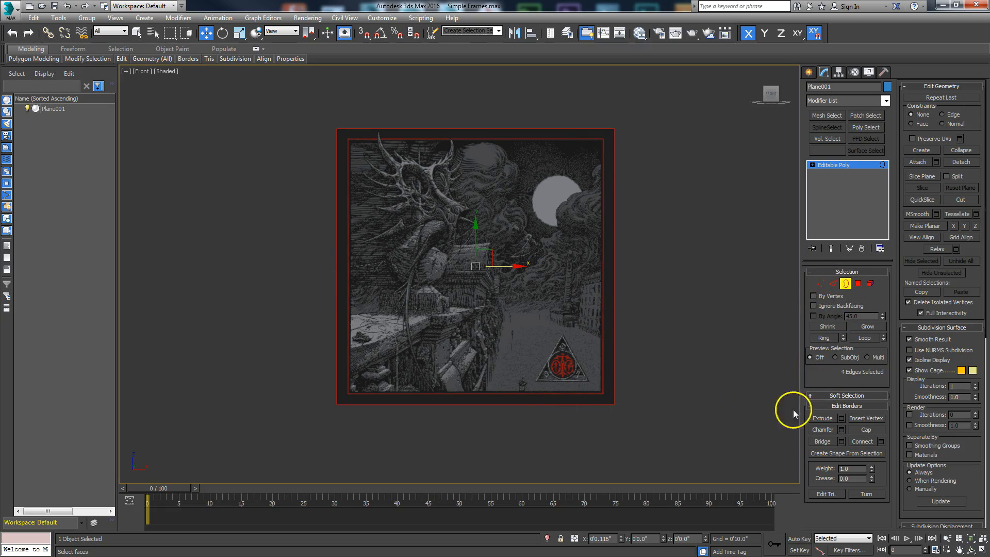
{"action": "left_click", "coordinate": [828, 453]}
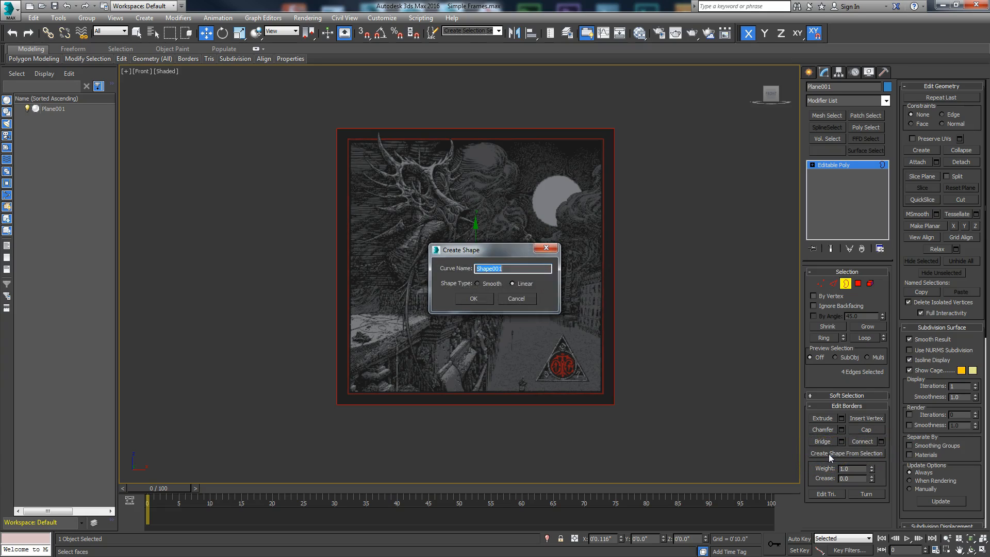
Create the linear border shape with the curve name 'Frame'.
{"action": "left_click_drag", "start_coordinate": [504, 256], "coordinate": [740, 112]}
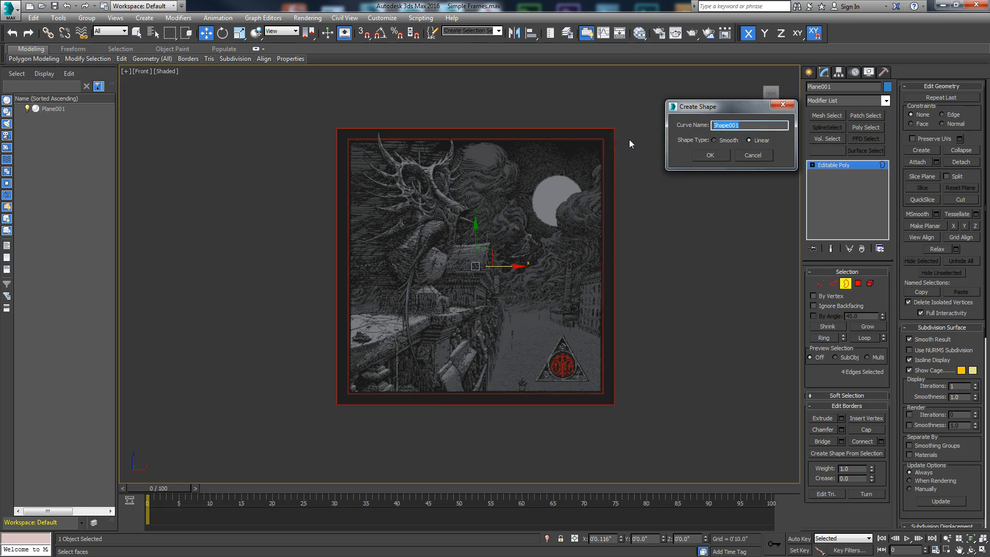
{"action": "type", "text": "Frame"}
{"action": "key", "text": "Return"}
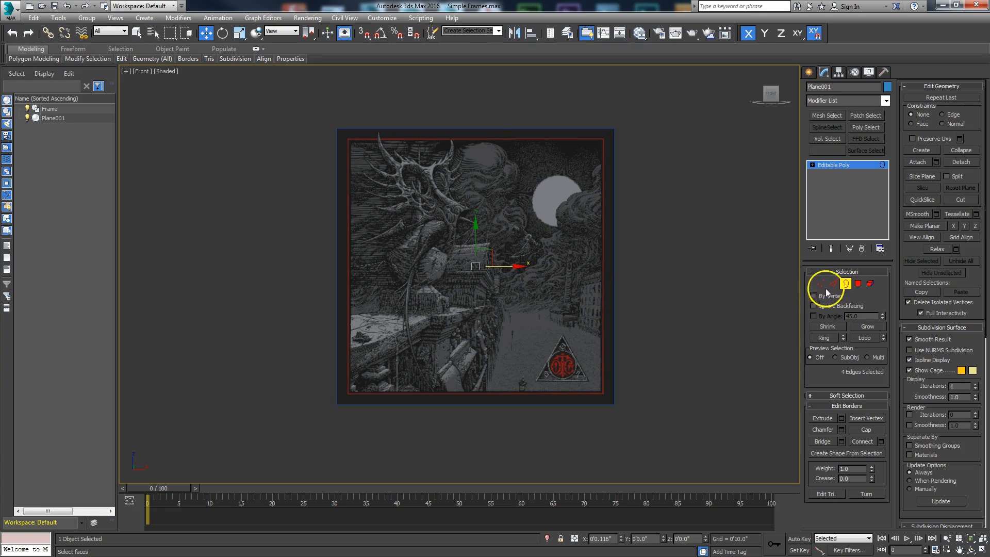
Exit Border mode and rename Plane001 to 'Painting'.
{"action": "left_click", "coordinate": [846, 284]}
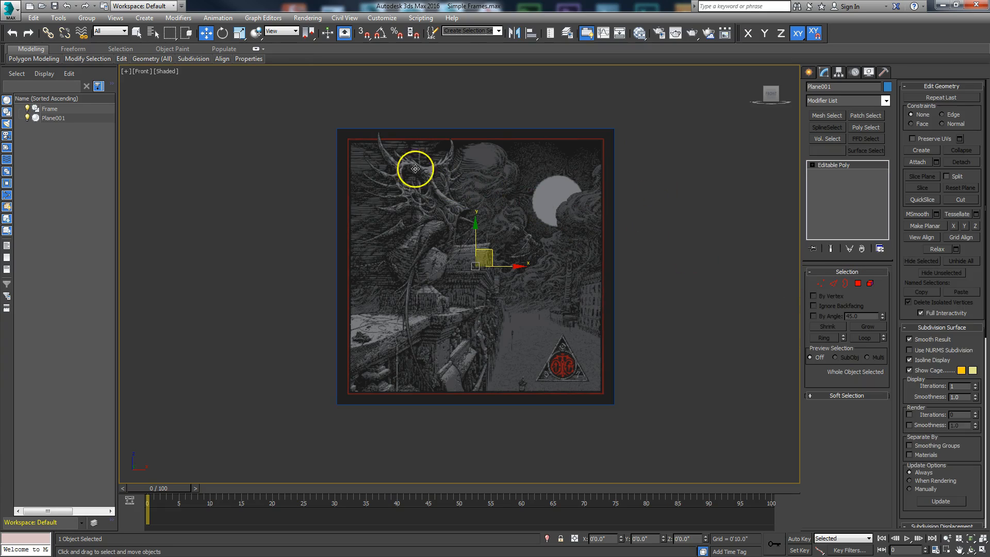
{"action": "left_click", "coordinate": [51, 119]}
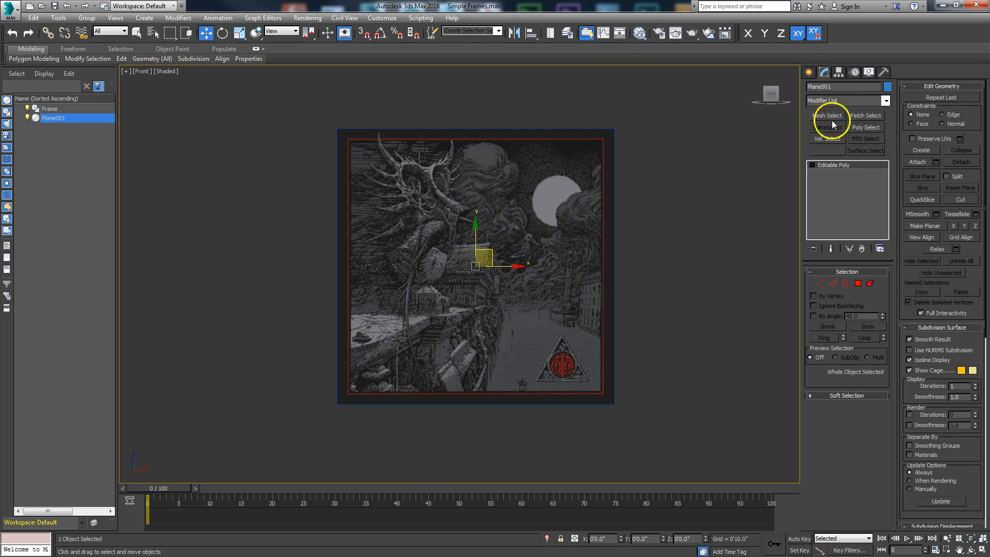
{"action": "left_click", "coordinate": [836, 86]}
{"action": "type", "text": "Painting"}
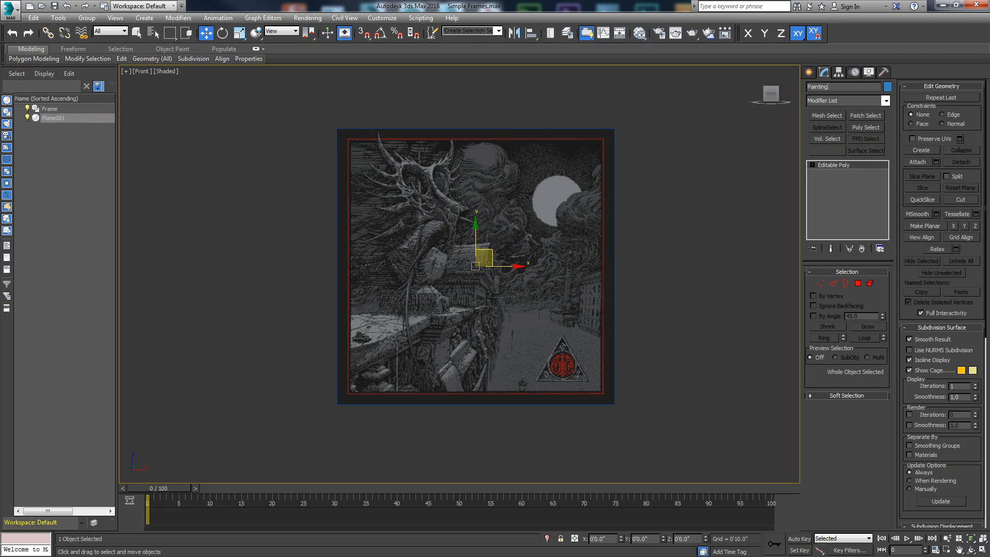
Check the Frame shape by hiding and unhiding Painting, then clear the selection.
{"action": "left_click", "coordinate": [48, 109]}
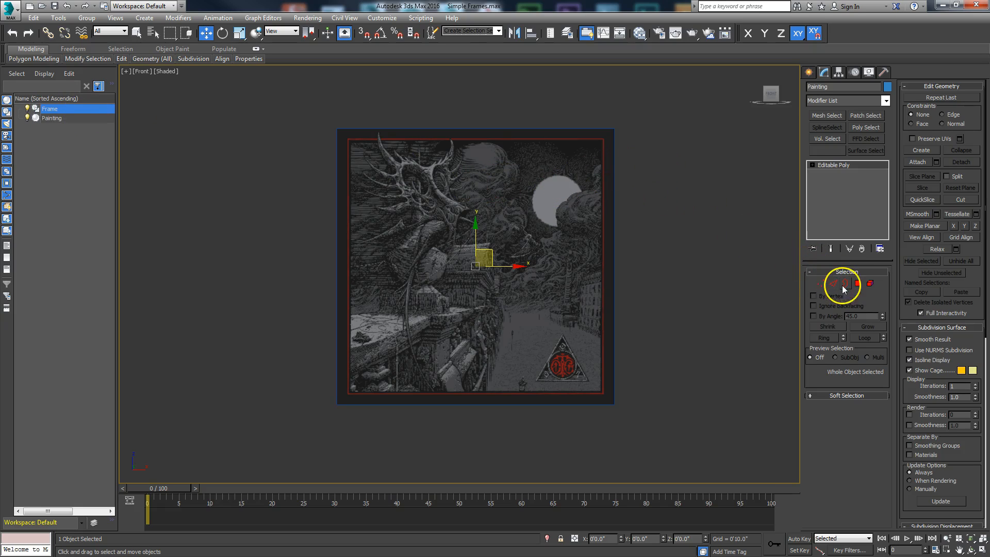
{"action": "left_click", "coordinate": [47, 119]}
{"action": "left_click", "coordinate": [28, 118]}
{"action": "left_click", "coordinate": [28, 118]}
{"action": "left_click", "coordinate": [36, 109]}
{"action": "left_click", "coordinate": [401, 123]}
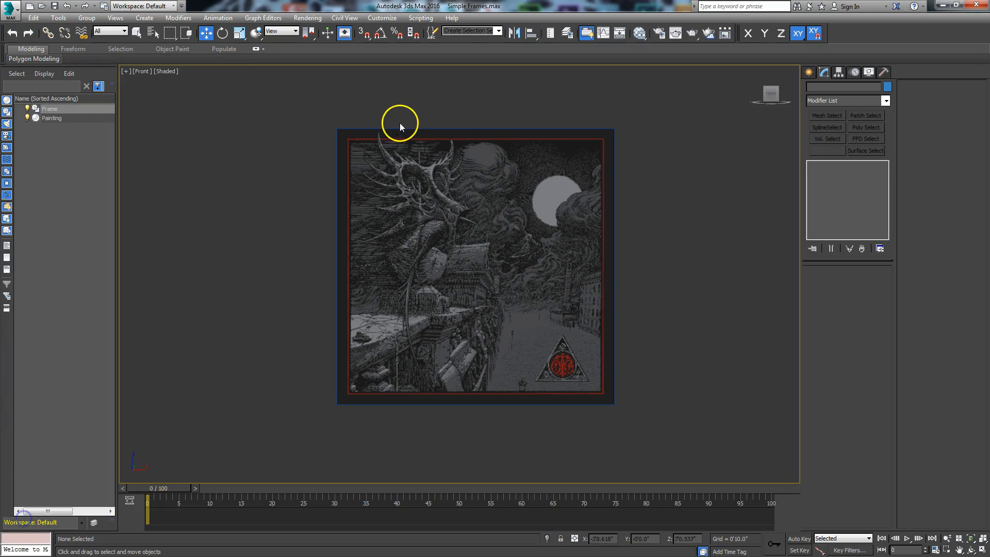
Select the Frame's closed spline at Spline sub-object level.
{"action": "left_click", "coordinate": [400, 126]}
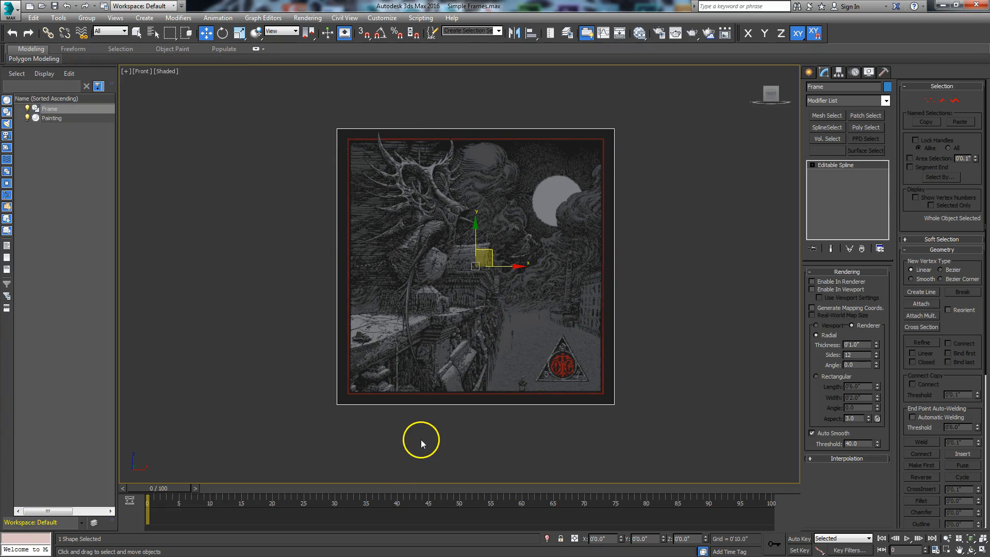
{"action": "left_click", "coordinate": [955, 101]}
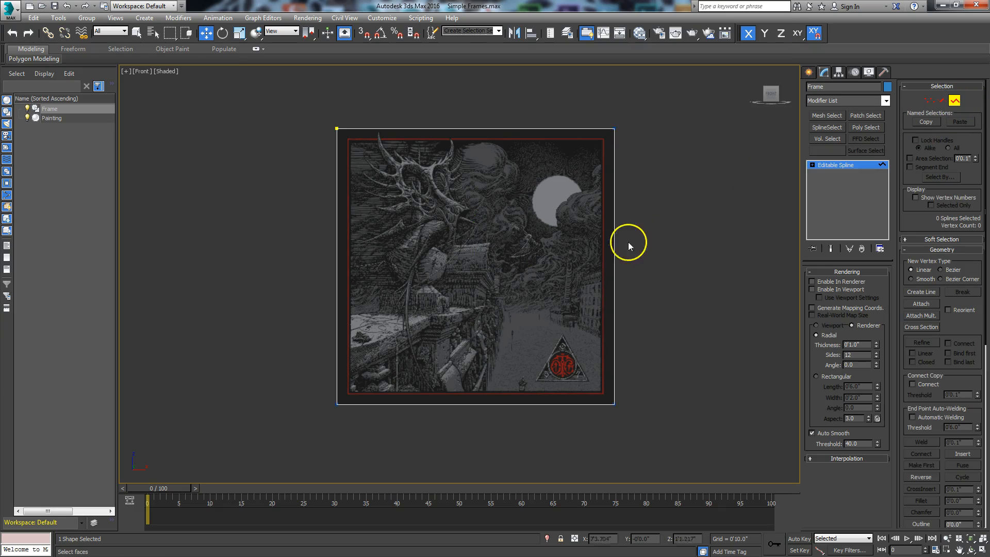
{"action": "left_click", "coordinate": [614, 258]}
{"action": "middle_click_drag", "start_coordinate": [657, 276], "coordinate": [624, 287]}
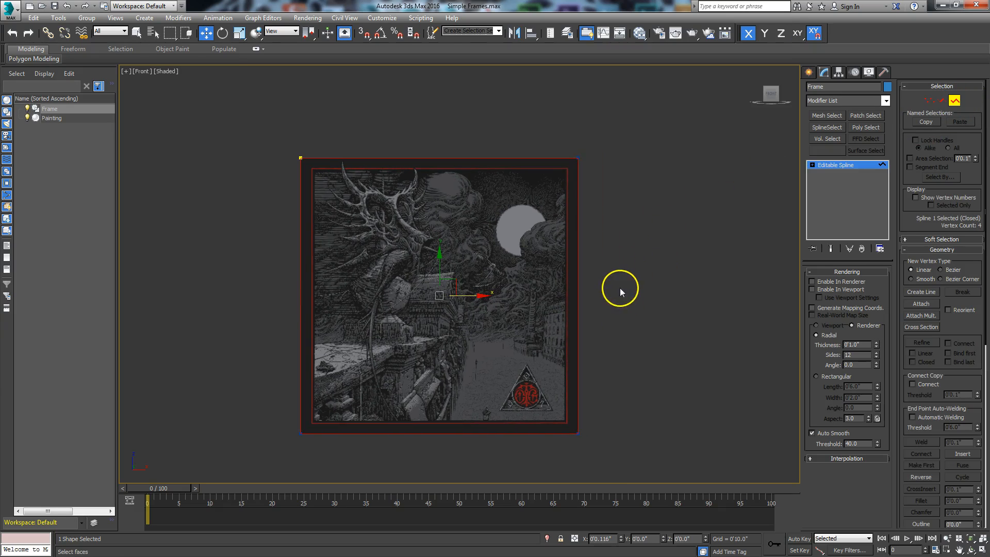
{"action": "left_click_drag", "start_coordinate": [958, 327], "coordinate": [955, 223]}
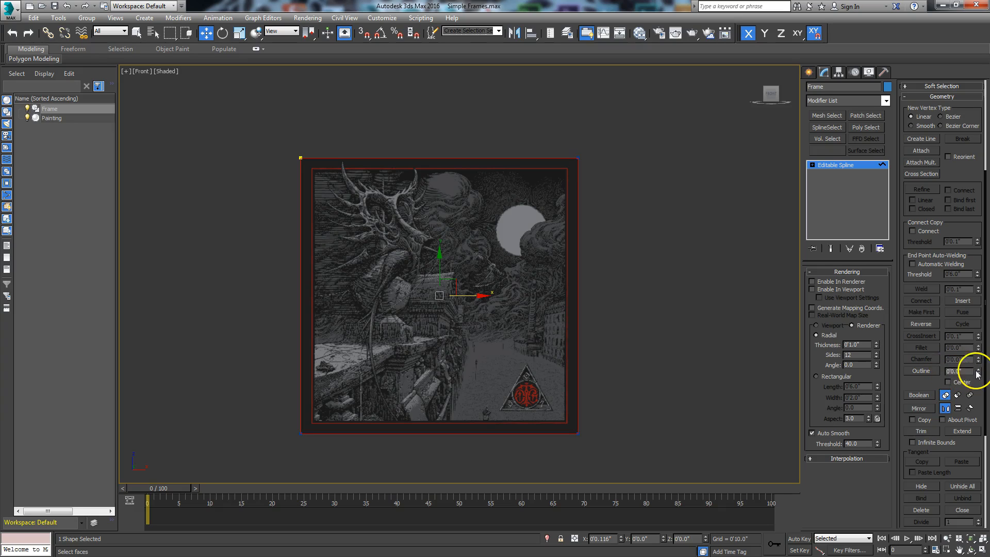
Offset a larger Outline outward around the Frame spline.
{"action": "left_click", "coordinate": [921, 371]}
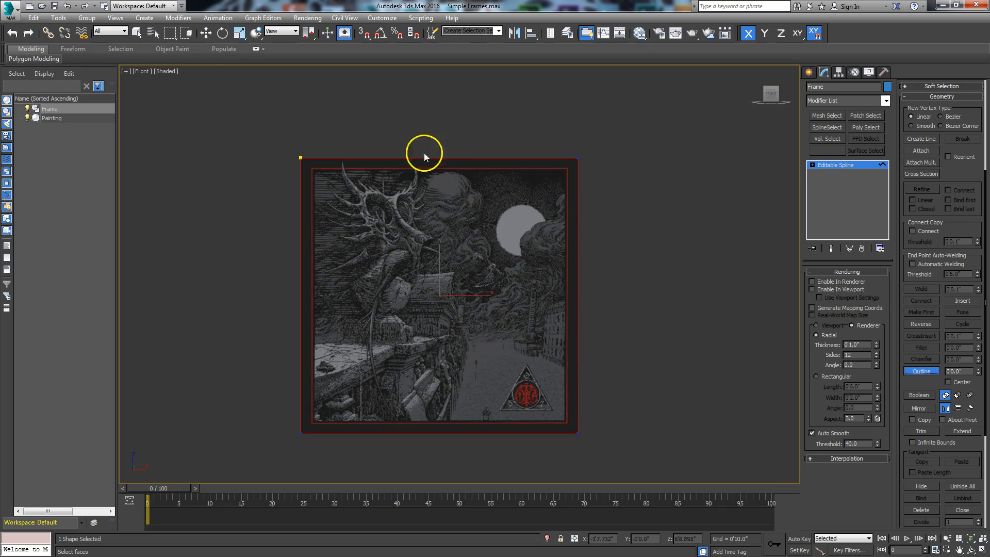
{"action": "left_click_drag", "start_coordinate": [360, 161], "coordinate": [369, 183]}
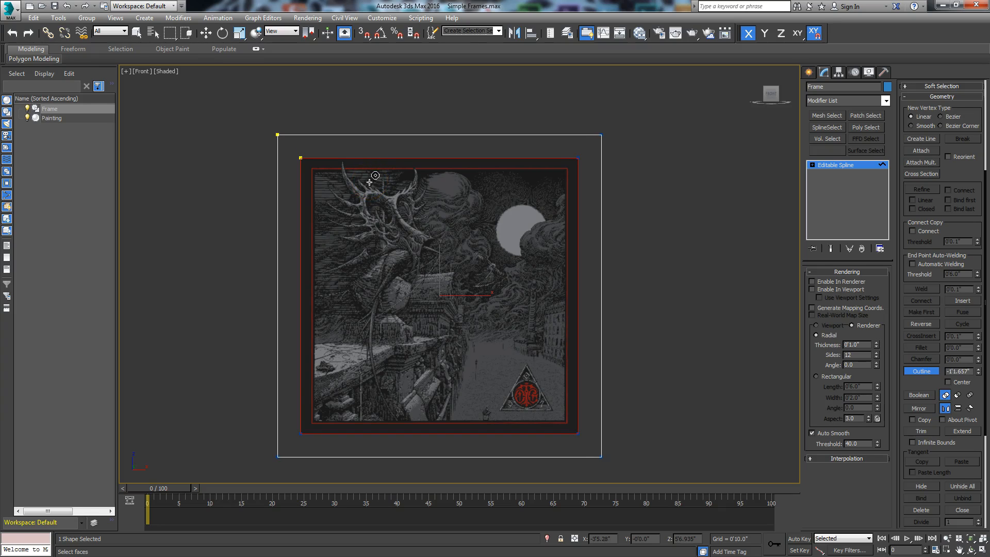
{"action": "left_click_drag", "start_coordinate": [369, 183], "coordinate": [369, 182]}
{"action": "left_click", "coordinate": [817, 346]}
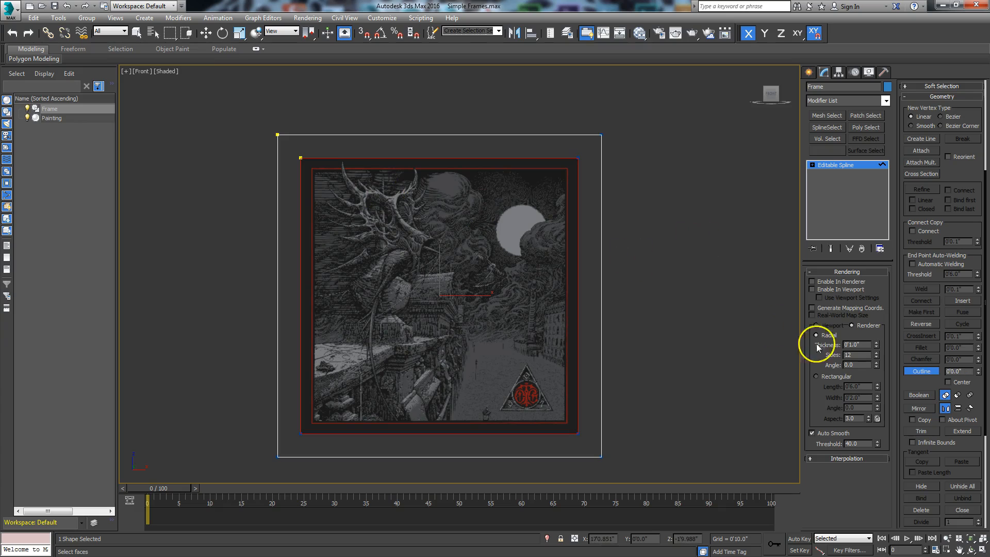
{"action": "left_click", "coordinate": [911, 373]}
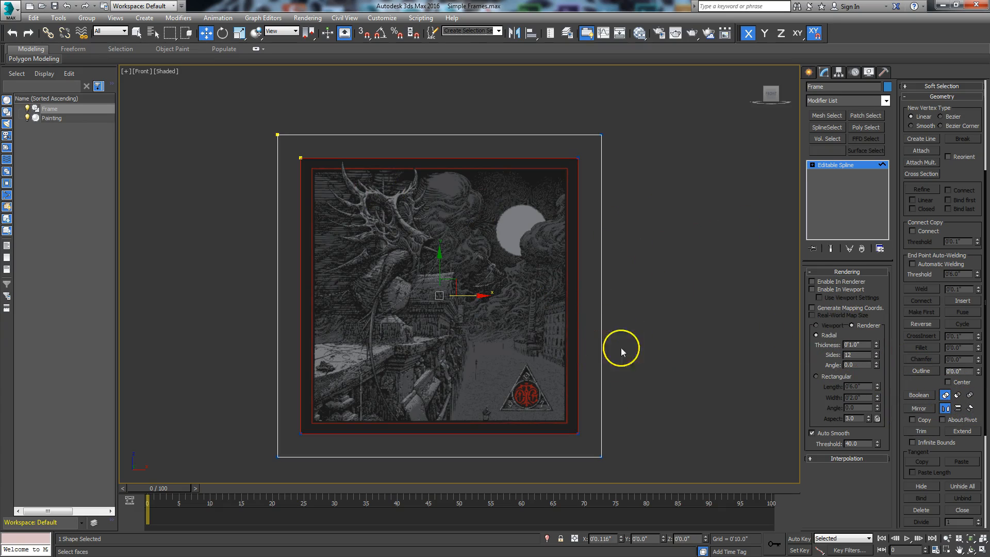
Add an Extrude modifier to the Frame spline and raise its Amount for depth.
{"action": "left_click", "coordinate": [971, 550]}
{"action": "mouse_move", "coordinate": [714, 323]}
{"action": "left_mouse_down"}
{"action": "mouse_move", "coordinate": [414, 303]}
{"action": "mouse_move", "coordinate": [459, 307]}
{"action": "mouse_move", "coordinate": [466, 257]}
{"action": "mouse_move", "coordinate": [458, 272]}
{"action": "left_mouse_up"}
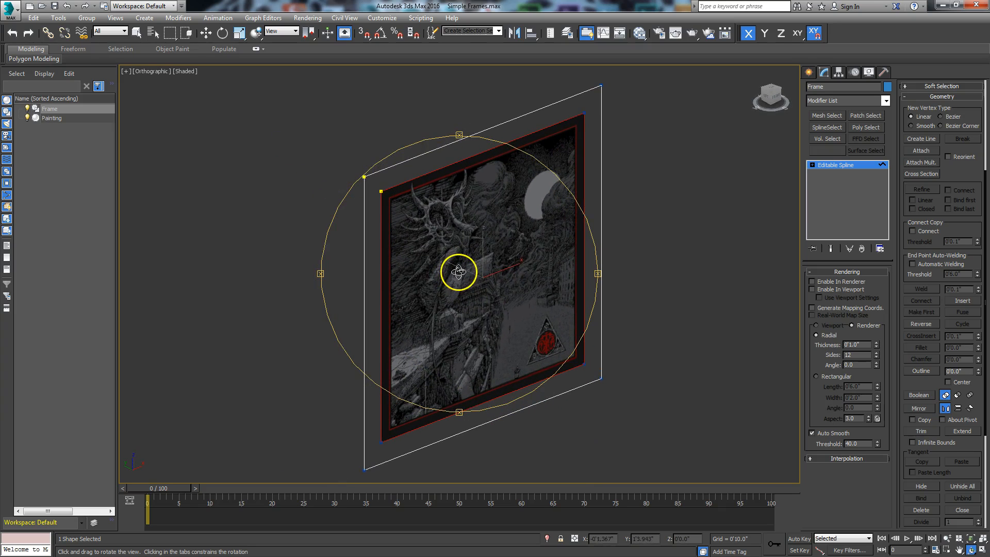
{"action": "left_click", "coordinate": [886, 101]}
{"action": "left_click_drag", "start_coordinate": [886, 126], "coordinate": [889, 173]}
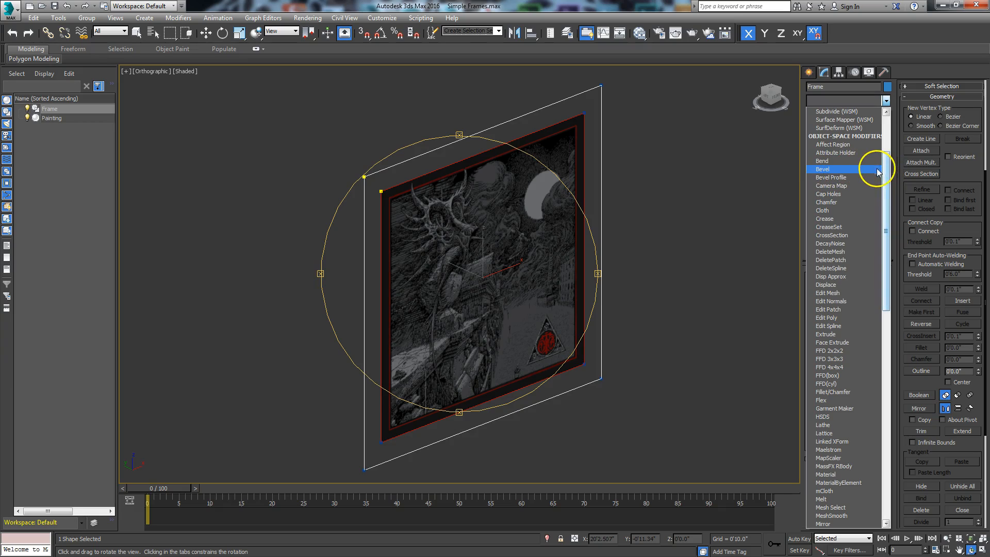
{"action": "left_click", "coordinate": [827, 334]}
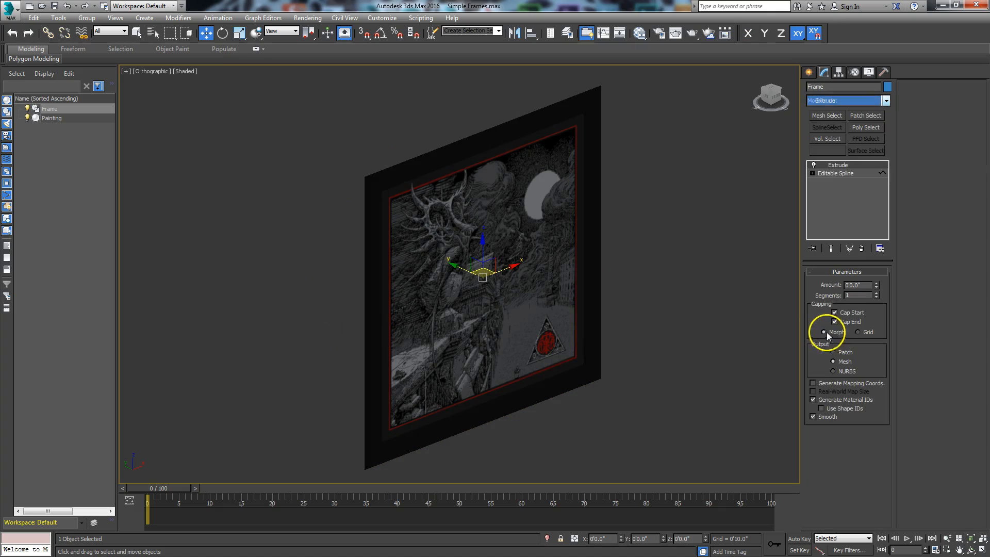
{"action": "left_click_drag", "start_coordinate": [875, 285], "coordinate": [875, 279]}
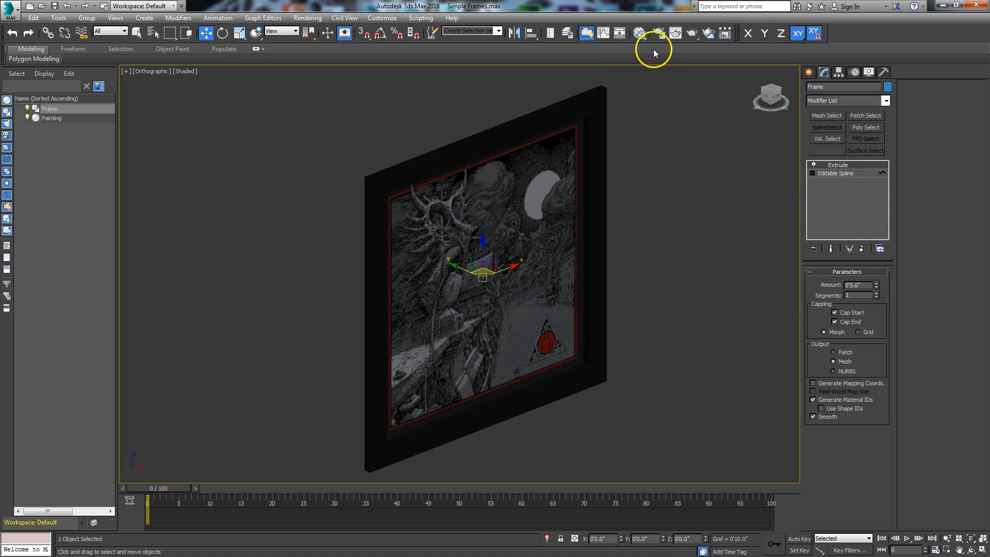
Assign a new Arch & Design material named 'Frame' to the frame via Slate editor.
{"action": "left_click", "coordinate": [640, 33]}
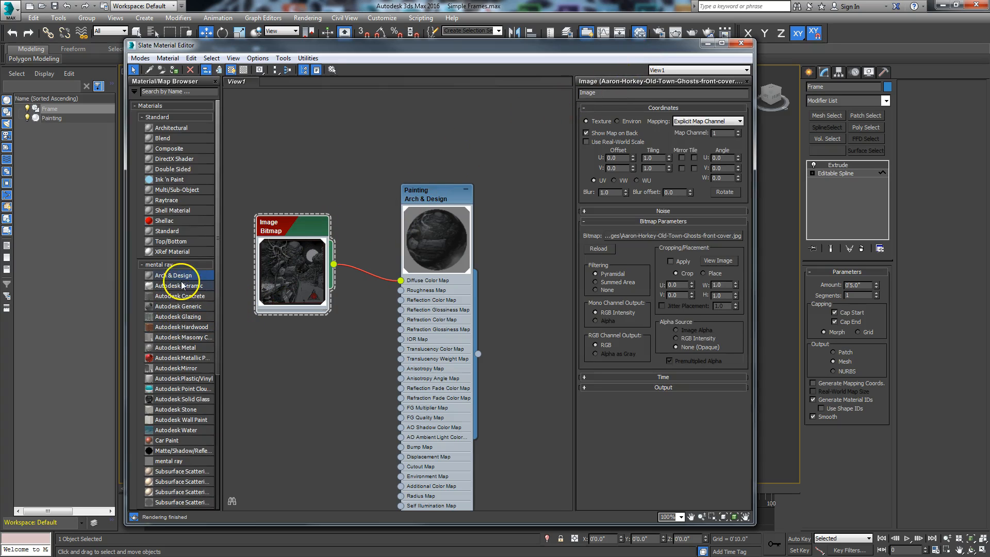
{"action": "left_click_drag", "start_coordinate": [548, 165], "coordinate": [542, 165]}
{"action": "left_click_drag", "start_coordinate": [466, 193], "coordinate": [342, 224]}
{"action": "left_click_drag", "start_coordinate": [543, 167], "coordinate": [478, 201]}
{"action": "right_click", "coordinate": [477, 204]}
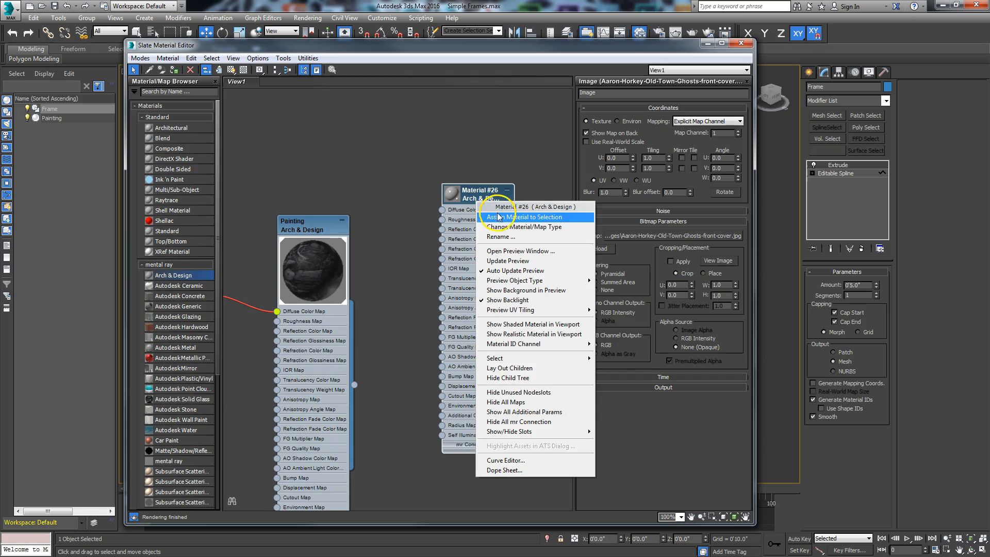
{"action": "left_click", "coordinate": [487, 216]}
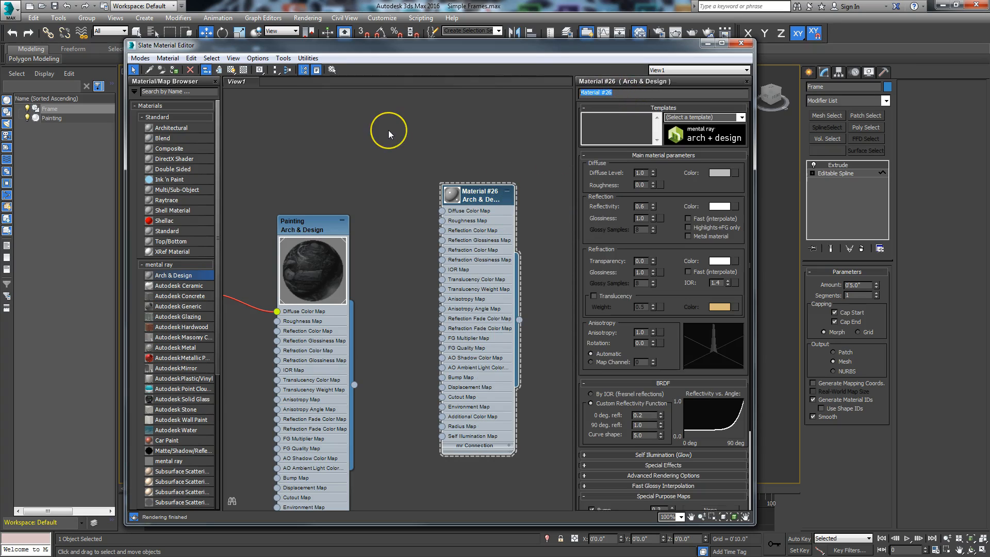
{"action": "type", "text": "Frame"}
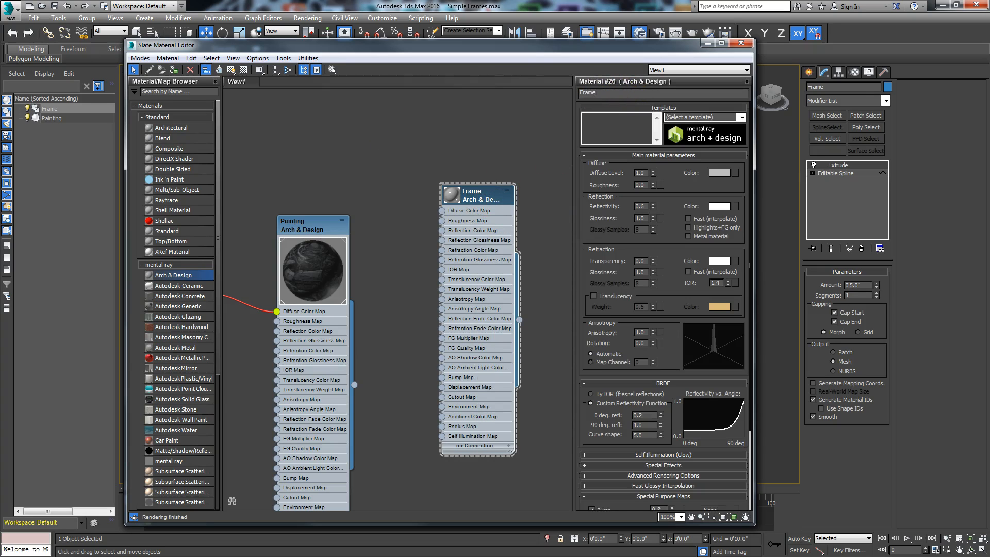
{"action": "left_click", "coordinate": [707, 42]}
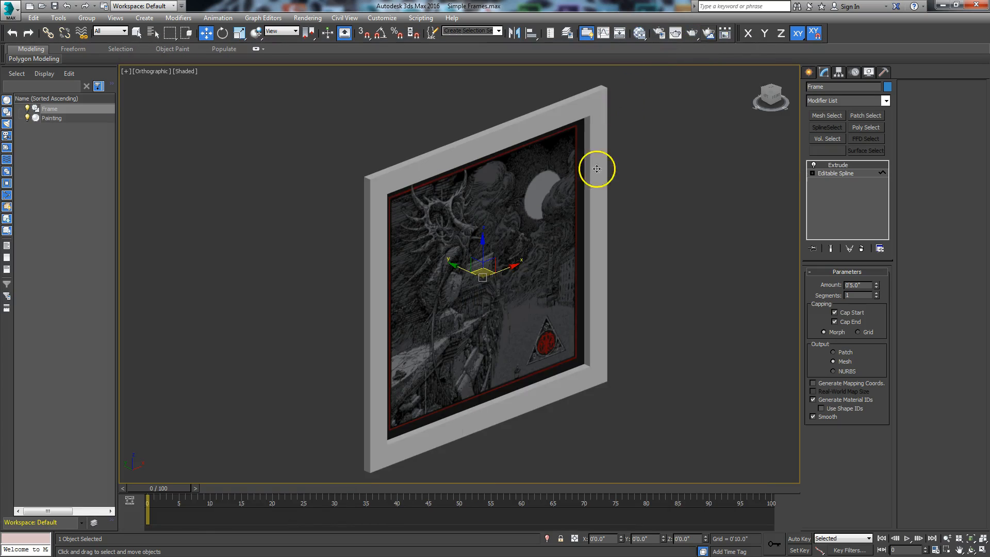
Orbit to face the framed painting and switch to the Perspective view.
{"action": "left_click", "coordinate": [971, 550]}
{"action": "mouse_move", "coordinate": [477, 294]}
{"action": "left_mouse_down"}
{"action": "mouse_move", "coordinate": [459, 316]}
{"action": "mouse_move", "coordinate": [391, 299]}
{"action": "mouse_move", "coordinate": [422, 252]}
{"action": "mouse_move", "coordinate": [443, 316]}
{"action": "mouse_move", "coordinate": [460, 316]}
{"action": "mouse_move", "coordinate": [449, 331]}
{"action": "mouse_move", "coordinate": [429, 306]}
{"action": "mouse_move", "coordinate": [407, 303]}
{"action": "mouse_move", "coordinate": [385, 327]}
{"action": "mouse_move", "coordinate": [410, 345]}
{"action": "mouse_move", "coordinate": [453, 301]}
{"action": "mouse_move", "coordinate": [474, 295]}
{"action": "mouse_move", "coordinate": [449, 310]}
{"action": "mouse_move", "coordinate": [454, 296]}
{"action": "left_mouse_up"}
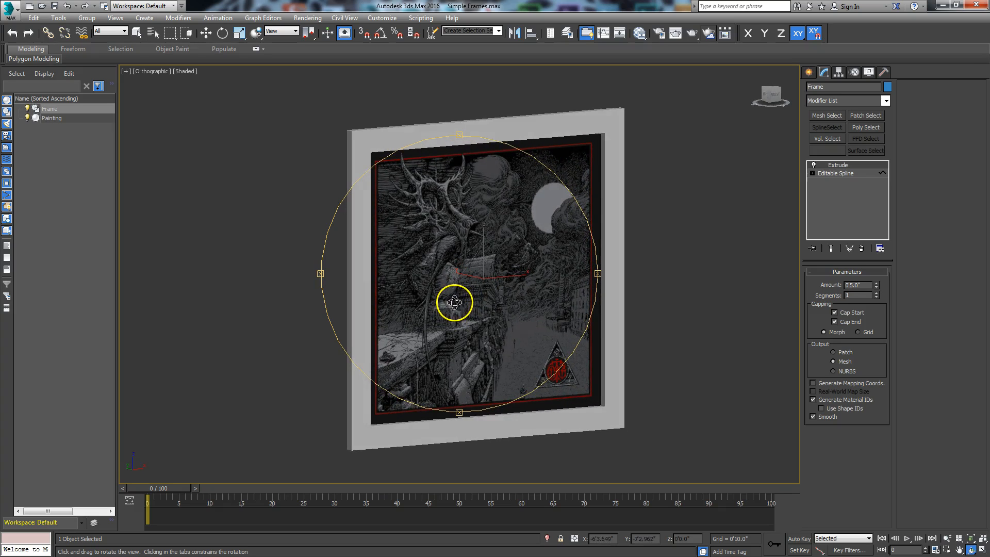
{"action": "key", "text": "p"}
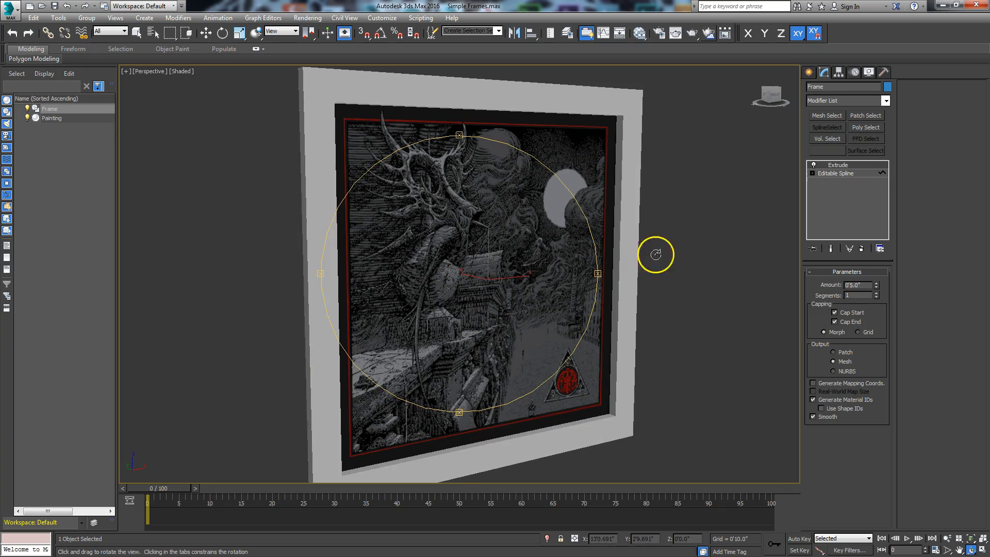
{"action": "key", "text": "Escape"}
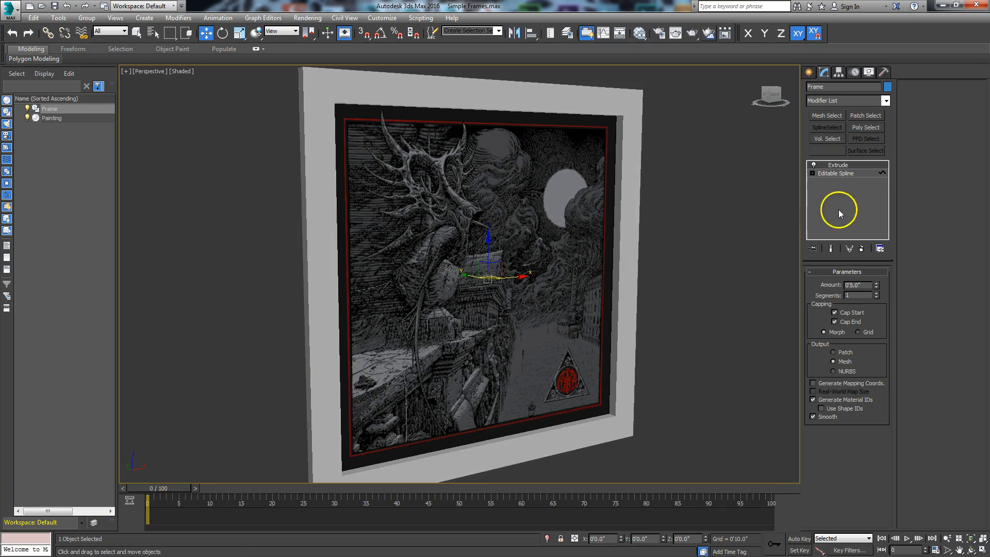
Browse the Modifier List down to the Object-Space modifiers.
{"action": "left_click", "coordinate": [887, 101]}
{"action": "left_click_drag", "start_coordinate": [888, 133], "coordinate": [888, 185]}
{"action": "left_click", "coordinate": [707, 179]}
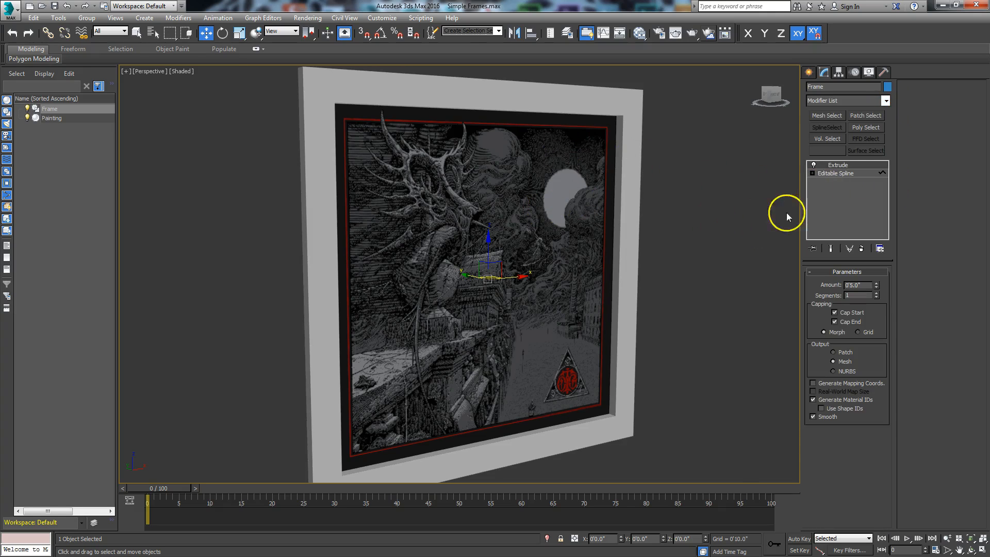
{"action": "left_click", "coordinate": [887, 100]}
{"action": "left_click_drag", "start_coordinate": [886, 143], "coordinate": [886, 172]}
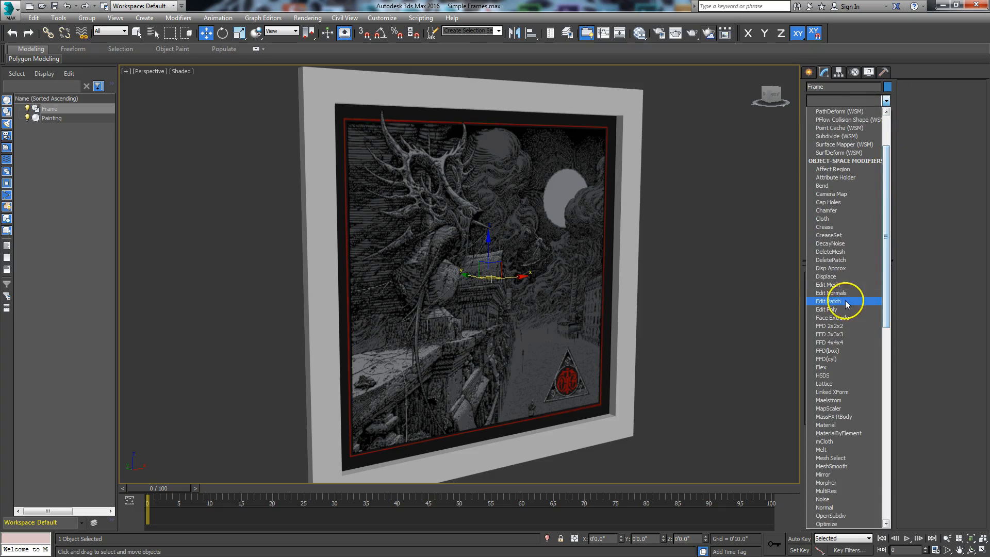
Add an Edit Poly modifier to the frame and switch to Edge sub-object mode.
{"action": "left_click", "coordinate": [830, 310]}
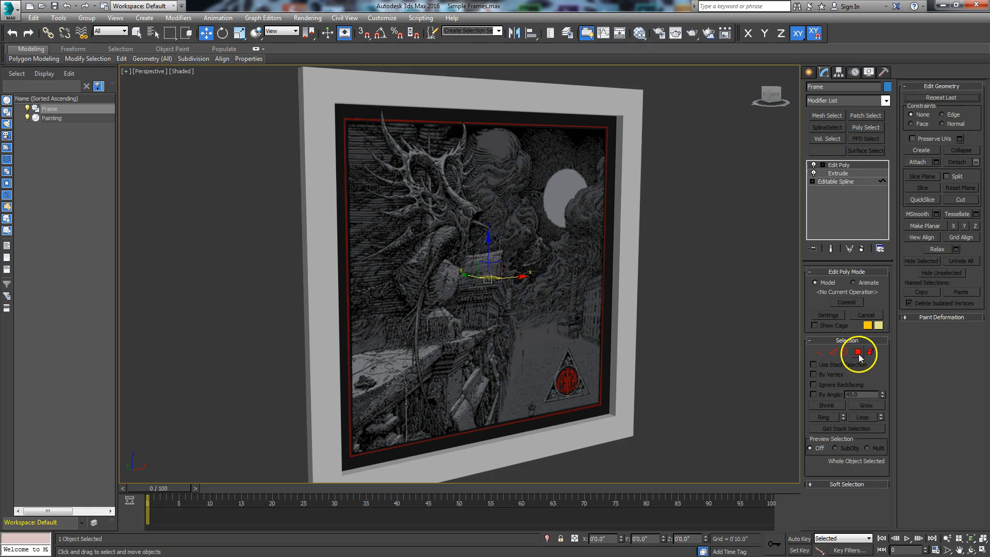
{"action": "left_click", "coordinate": [858, 353]}
{"action": "left_click", "coordinate": [636, 134]}
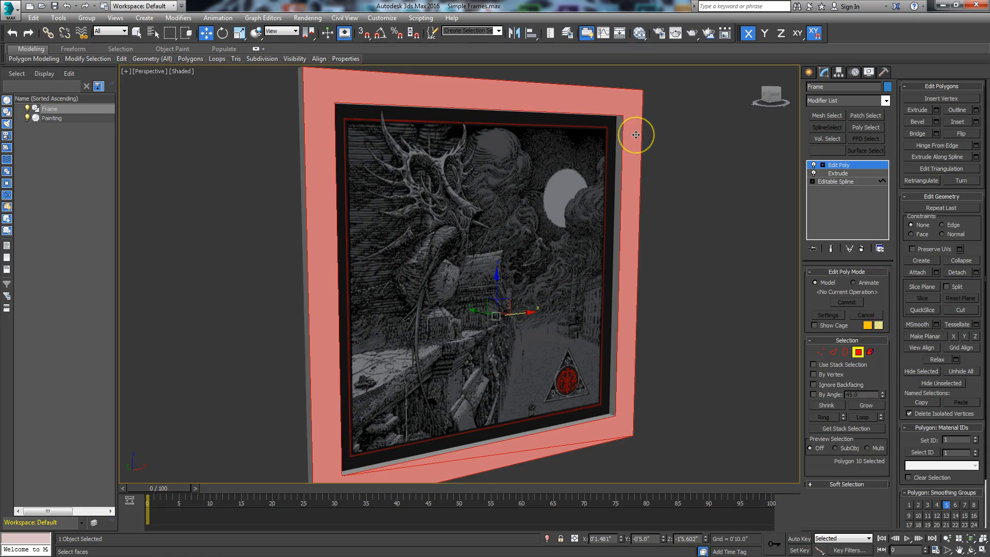
{"action": "left_click", "coordinate": [833, 353]}
{"action": "left_click", "coordinate": [859, 353]}
{"action": "left_click", "coordinate": [834, 353]}
Select the frame's eight outer border edges, deselecting the diagonal edge on the bottom border.
{"action": "middle_click_drag", "start_coordinate": [652, 379], "coordinate": [668, 296]}
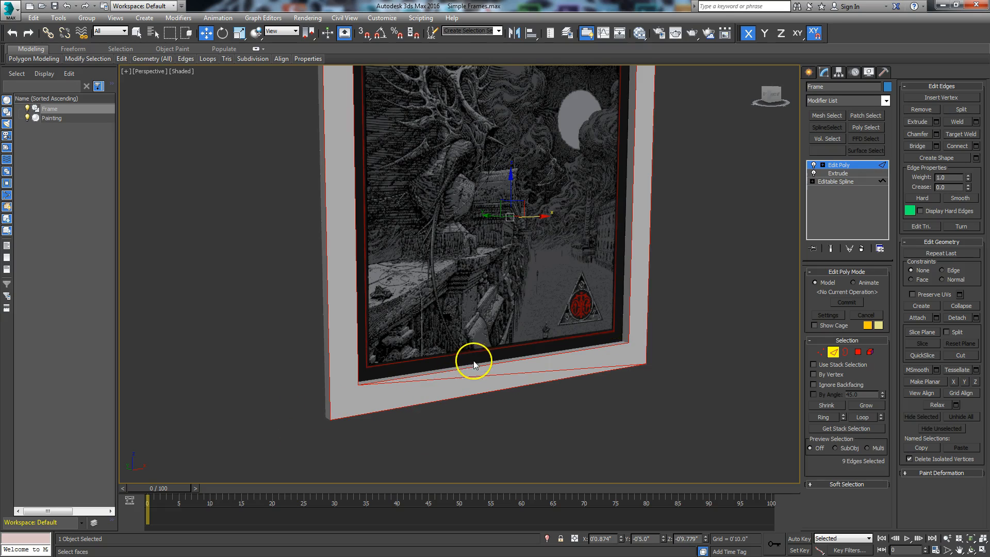
{"action": "scroll", "coordinate": [514, 375], "scroll_direction": "up", "scroll_amount": 5}
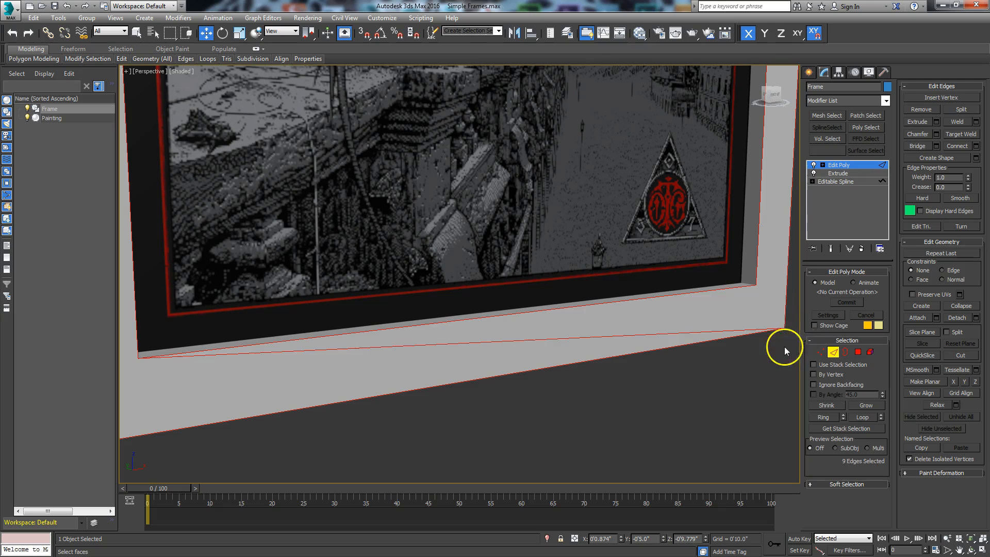
{"action": "scroll", "coordinate": [740, 398], "scroll_direction": "down", "scroll_amount": 4}
{"action": "middle_click_drag", "start_coordinate": [722, 398], "coordinate": [634, 427]}
{"action": "scroll", "coordinate": [629, 436], "scroll_direction": "up", "scroll_amount": 2}
{"action": "scroll", "coordinate": [633, 423], "scroll_direction": "down", "scroll_amount": 2}
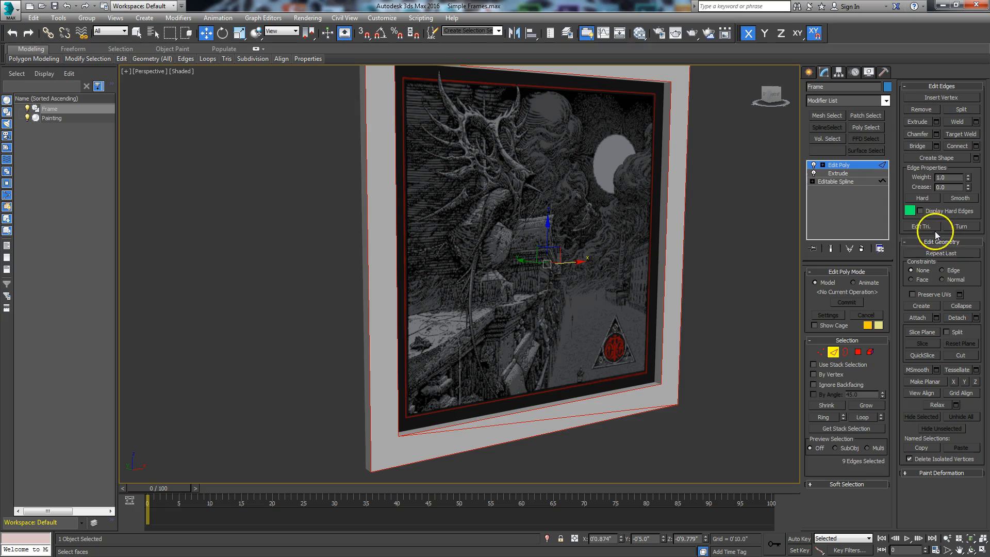
{"action": "left_click", "coordinate": [919, 227]}
{"action": "middle_click_drag", "start_coordinate": [760, 274], "coordinate": [774, 294], "text": "alt"}
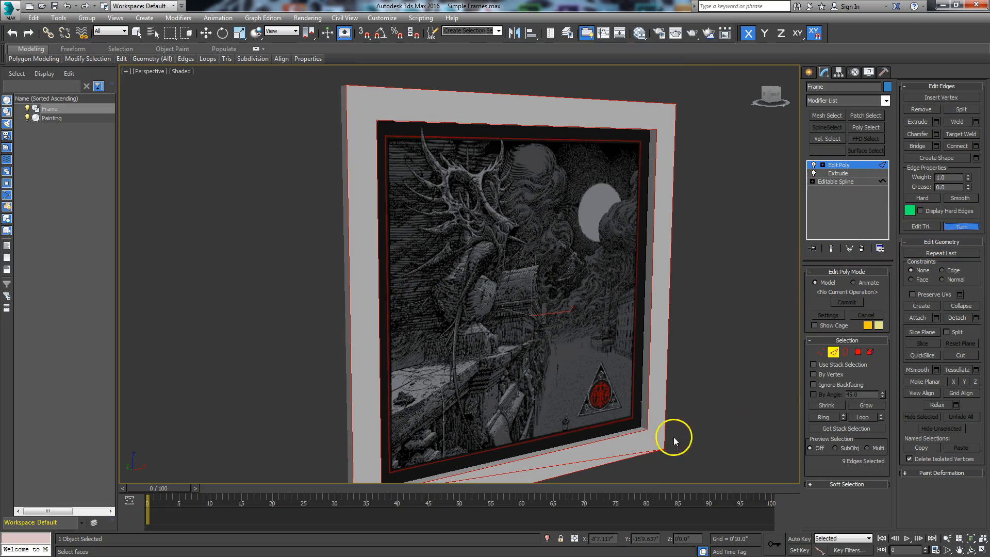
{"action": "left_click", "coordinate": [961, 226]}
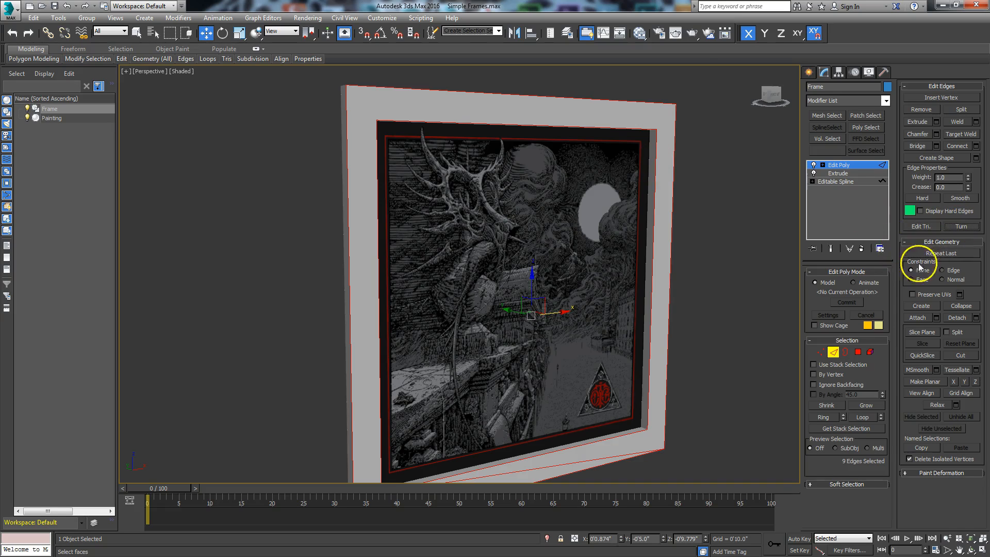
{"action": "middle_click_drag", "start_coordinate": [672, 439], "coordinate": [711, 362]}
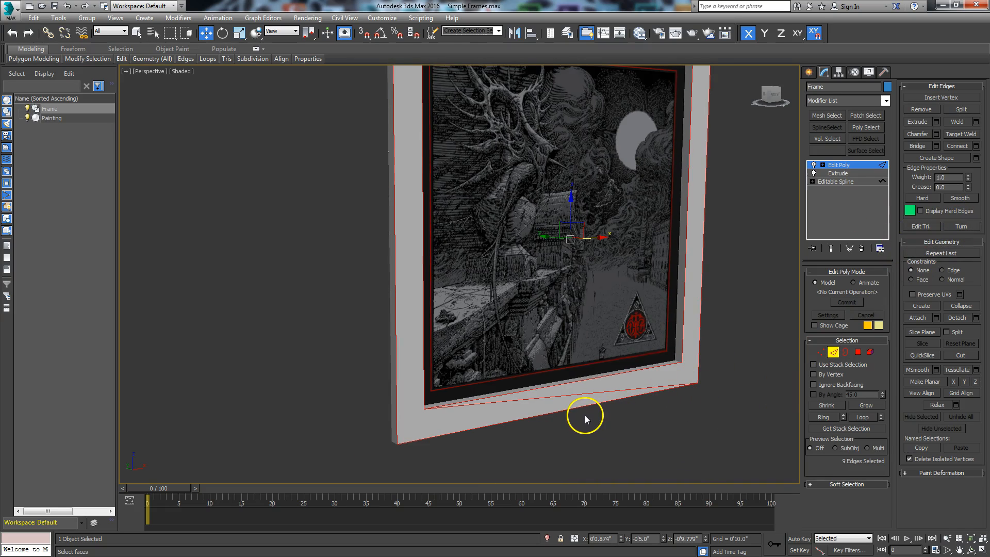
{"action": "left_click", "coordinate": [576, 394], "text": "alt"}
{"action": "middle_click_drag", "start_coordinate": [618, 428], "coordinate": [601, 458]}
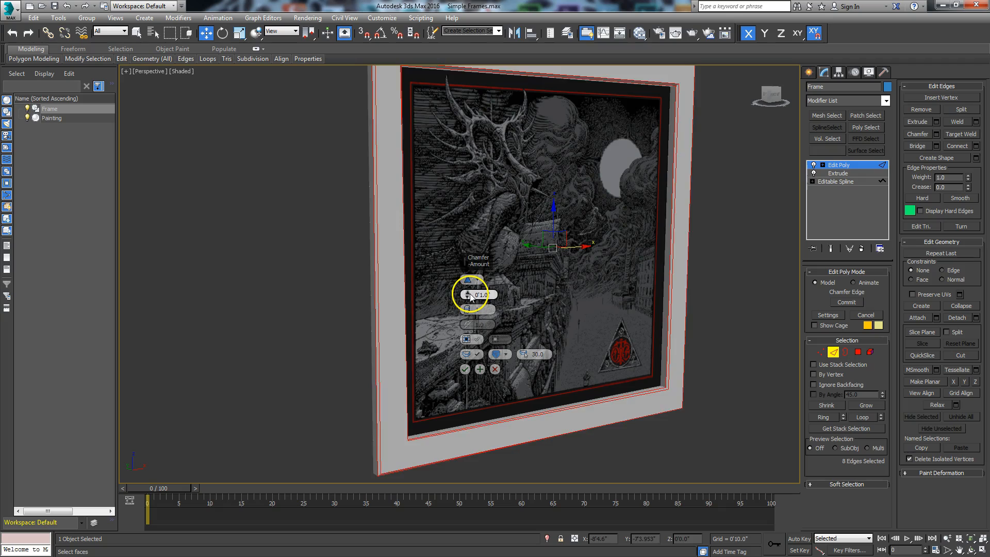
Chamfer the outer border edges by about 0'0.629" and confirm it.
{"action": "left_click_drag", "start_coordinate": [471, 297], "coordinate": [461, 243]}
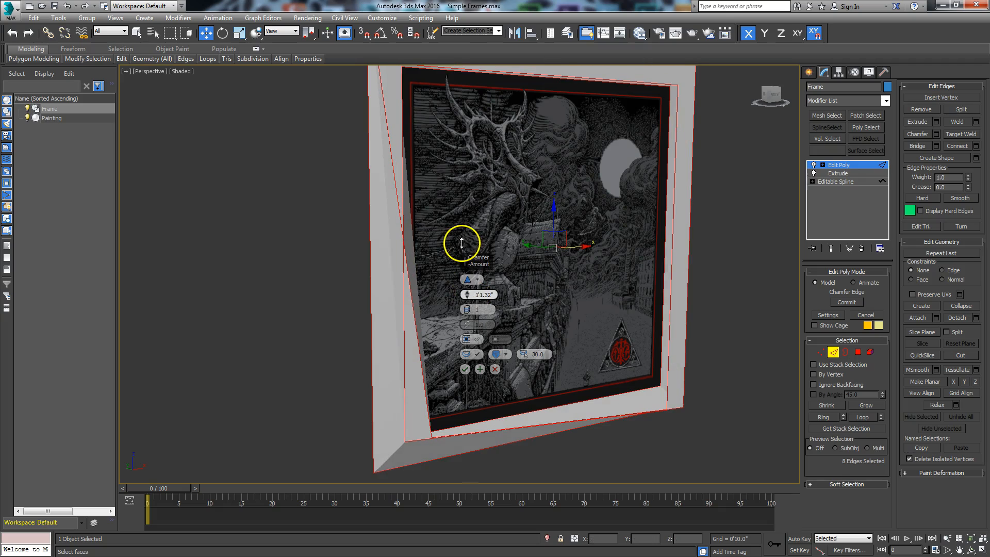
{"action": "right_click", "coordinate": [469, 298]}
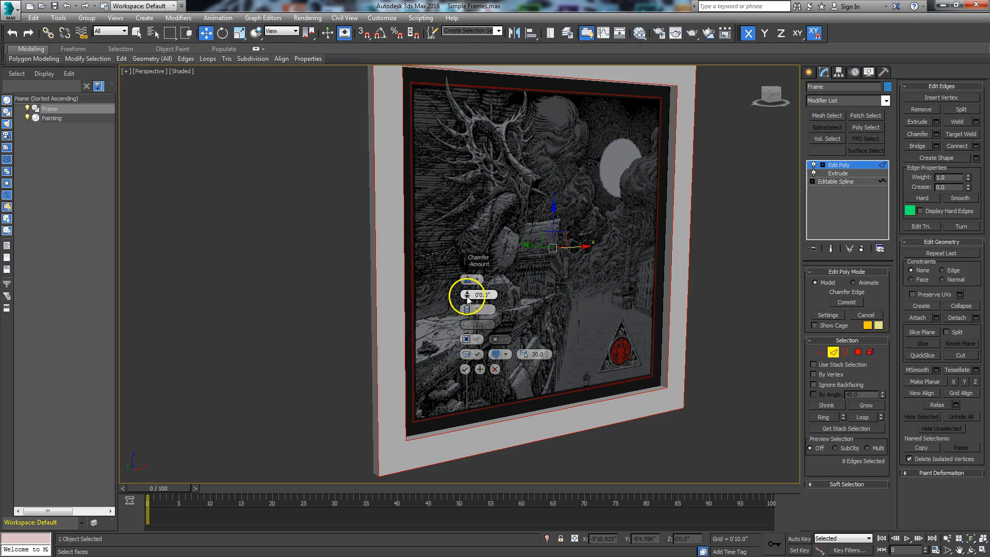
{"action": "middle_click_drag", "start_coordinate": [444, 103], "coordinate": [448, 238]}
{"action": "scroll", "coordinate": [441, 227], "scroll_direction": "up", "scroll_amount": 6}
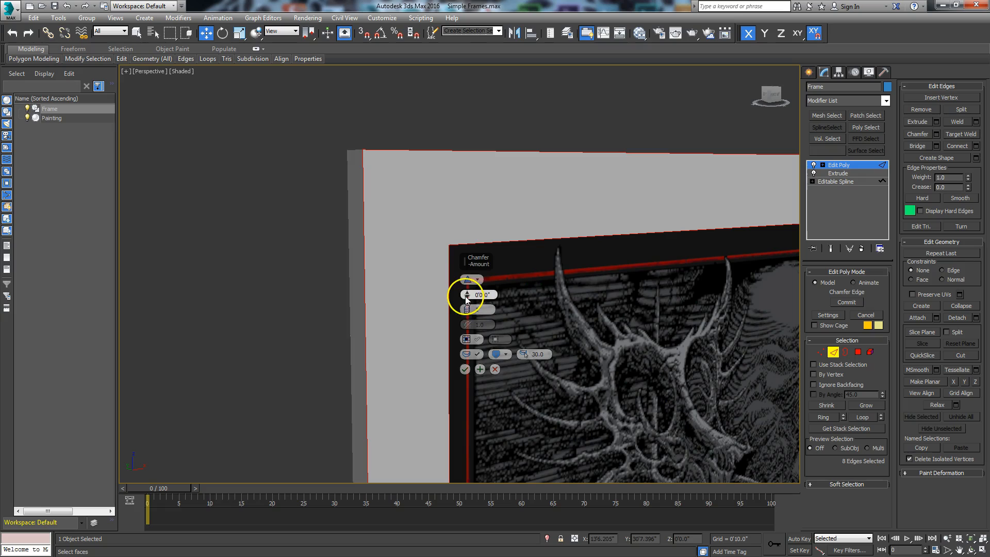
{"action": "left_click_drag", "start_coordinate": [467, 293], "coordinate": [466, 289]}
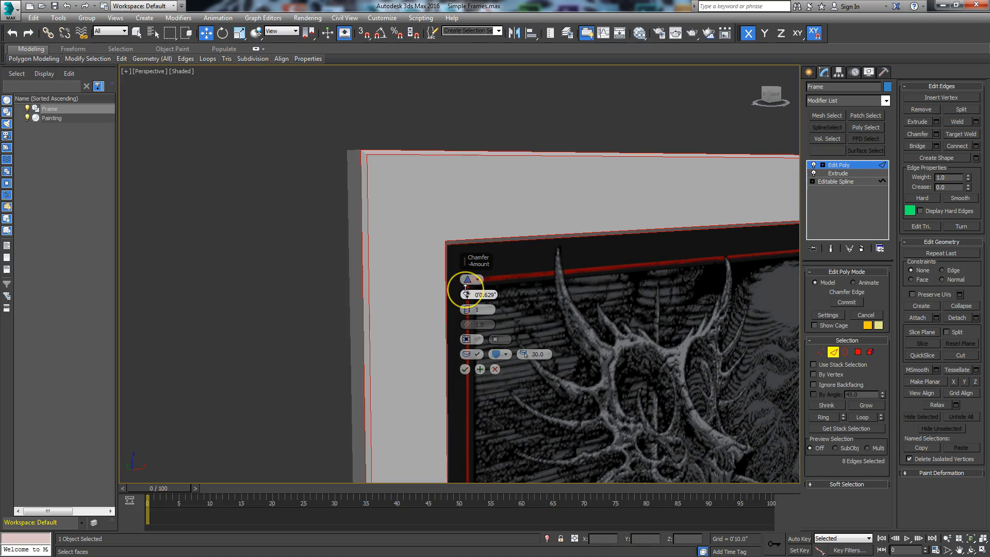
{"action": "left_click", "coordinate": [465, 370]}
Inspect the chamfered frame corners, then exit Edge mode to work on the whole object.
{"action": "scroll", "coordinate": [517, 310], "scroll_direction": "down", "scroll_amount": 5}
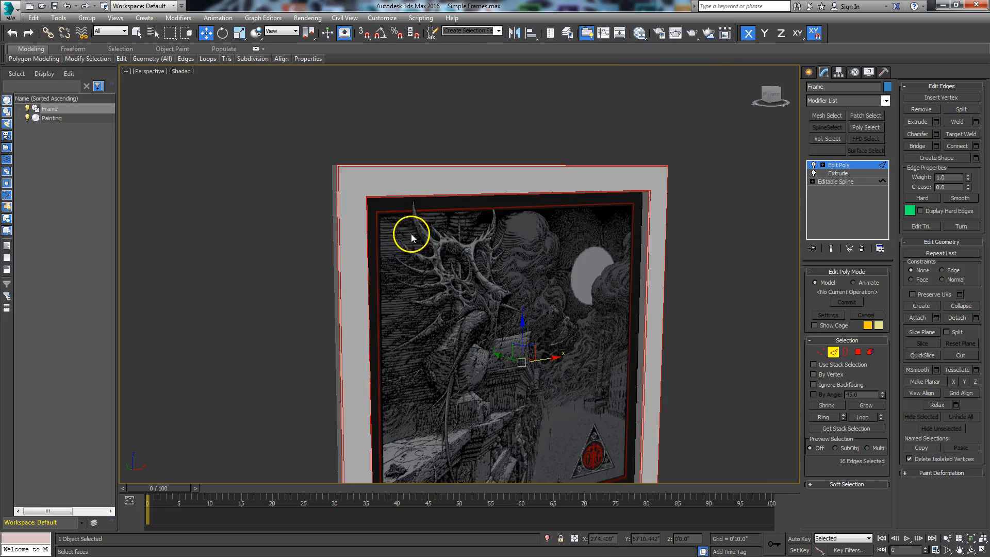
{"action": "scroll", "coordinate": [444, 261], "scroll_direction": "down", "scroll_amount": 3}
{"action": "scroll", "coordinate": [444, 261], "scroll_direction": "up", "scroll_amount": 3}
{"action": "middle_click_drag", "start_coordinate": [444, 260], "coordinate": [490, 118]}
{"action": "scroll", "coordinate": [457, 330], "scroll_direction": "up", "scroll_amount": 5}
{"action": "middle_click_drag", "start_coordinate": [458, 329], "coordinate": [488, 242]}
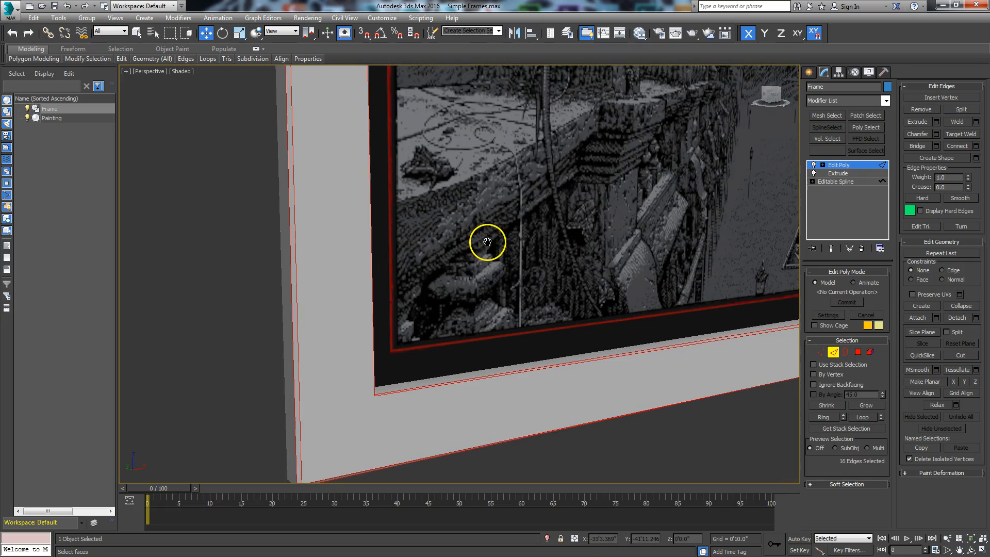
{"action": "scroll", "coordinate": [488, 241], "scroll_direction": "up", "scroll_amount": 3}
{"action": "mouse_move", "coordinate": [421, 422]}
{"action": "middle_mouse_down"}
{"action": "mouse_move", "coordinate": [444, 194]}
{"action": "mouse_move", "coordinate": [435, 230]}
{"action": "middle_mouse_up"}
{"action": "scroll", "coordinate": [488, 201], "scroll_direction": "down", "scroll_amount": 6}
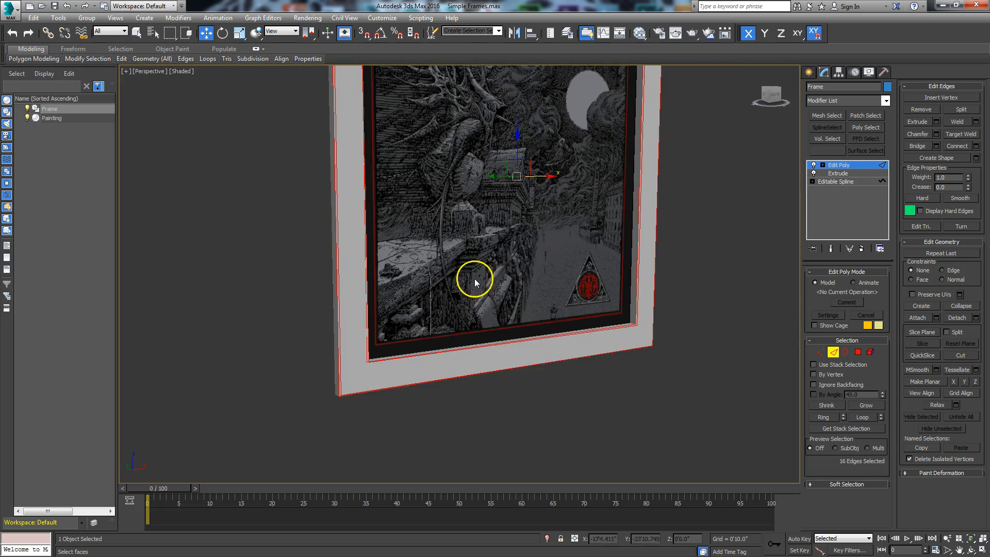
{"action": "scroll", "coordinate": [526, 249], "scroll_direction": "up", "scroll_amount": 2}
{"action": "middle_click_drag", "start_coordinate": [506, 252], "coordinate": [506, 235]}
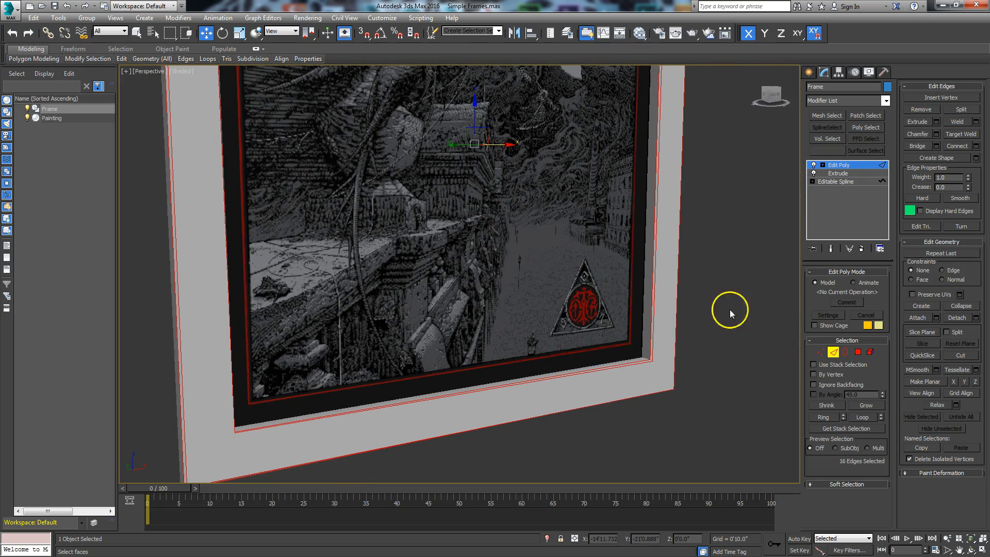
{"action": "left_click", "coordinate": [834, 352]}
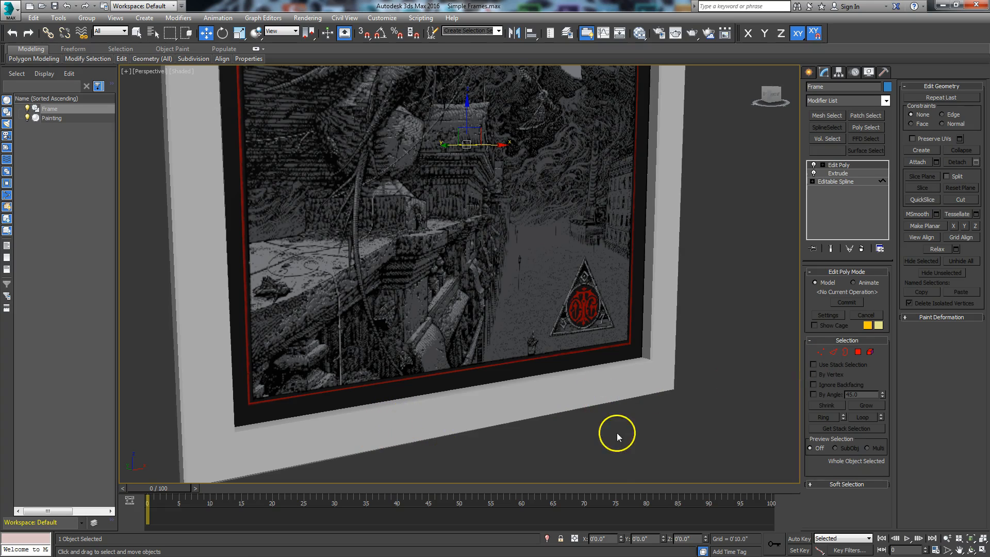
Show edged faces with F4, inspect the chamfer preview, and cancel the pending chamfer.
{"action": "left_click", "coordinate": [972, 550]}
{"action": "mouse_move", "coordinate": [448, 299]}
{"action": "left_mouse_down"}
{"action": "mouse_move", "coordinate": [420, 310]}
{"action": "mouse_move", "coordinate": [407, 299]}
{"action": "mouse_move", "coordinate": [404, 272]}
{"action": "mouse_move", "coordinate": [409, 289]}
{"action": "left_mouse_up"}
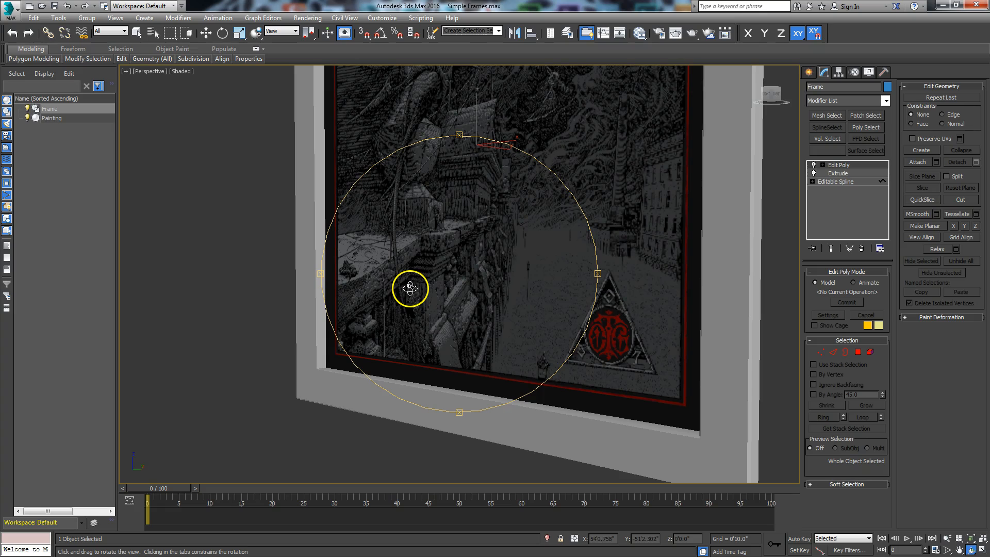
{"action": "key", "text": "F4"}
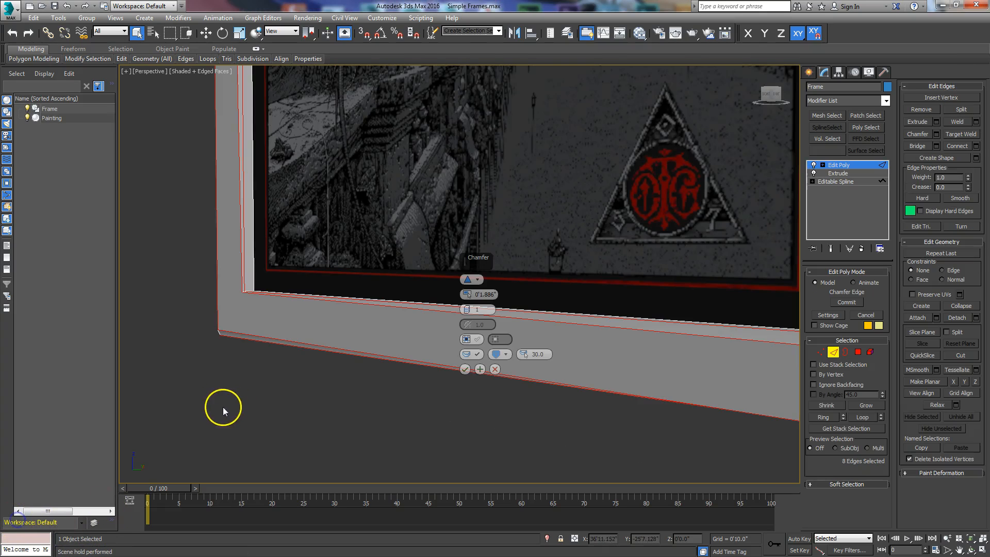
{"action": "middle_click_drag", "start_coordinate": [245, 402], "coordinate": [279, 427], "text": "alt"}
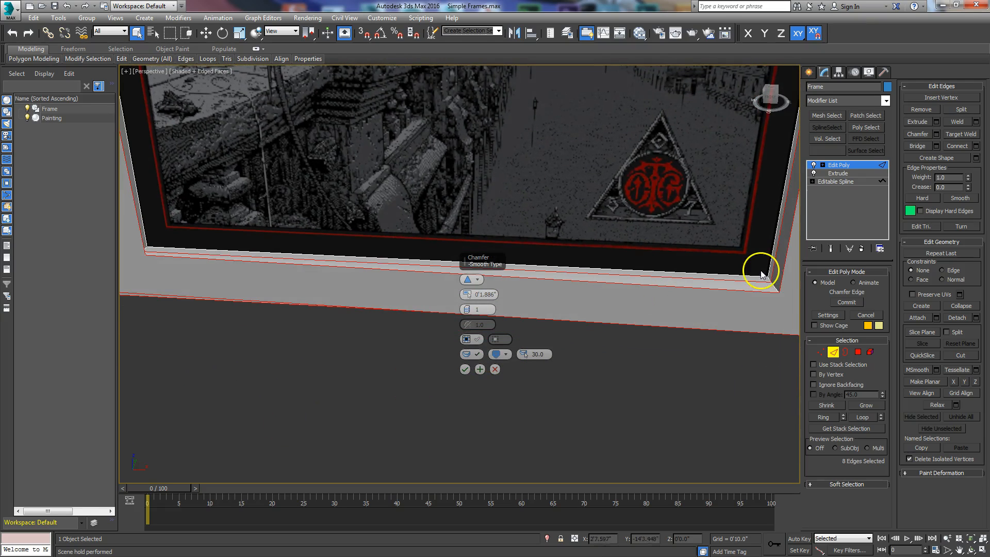
{"action": "middle_click_drag", "start_coordinate": [383, 364], "coordinate": [478, 385]}
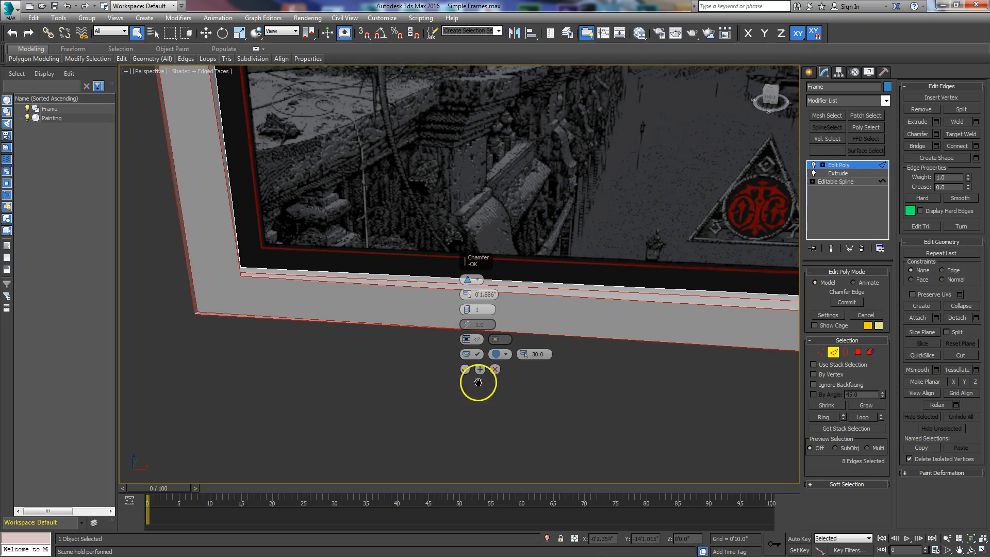
{"action": "middle_click_drag", "start_coordinate": [418, 407], "coordinate": [382, 396]}
{"action": "left_click", "coordinate": [495, 370]}
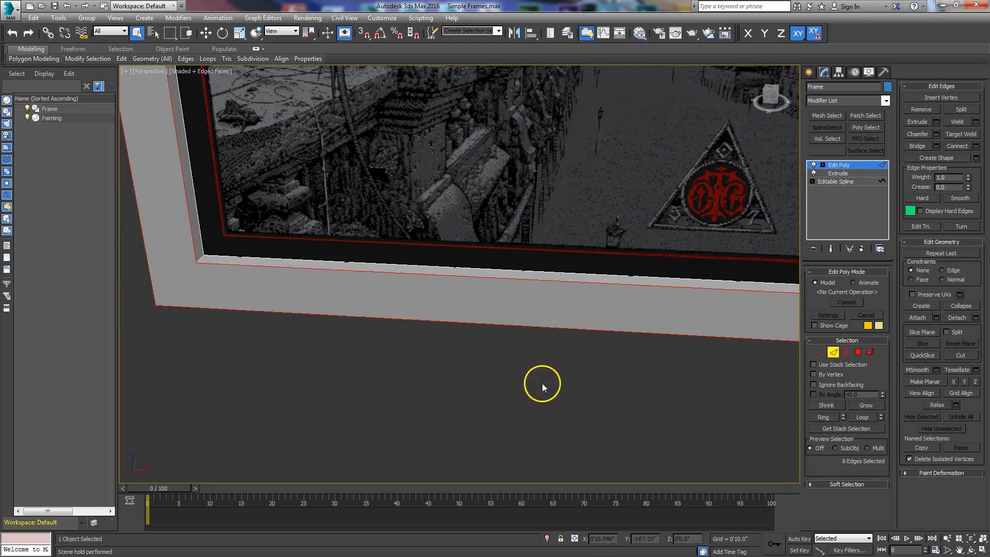
{"action": "scroll", "coordinate": [595, 400], "scroll_direction": "down", "scroll_amount": 5}
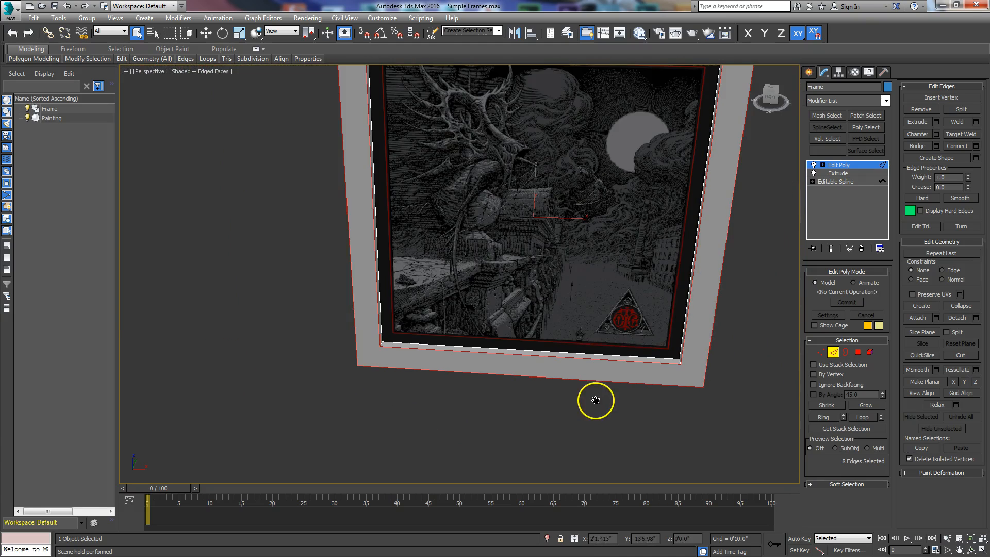
In Polygon mode, clear the selection and pick the frame's inner bottom and left inner faces.
{"action": "left_click", "coordinate": [858, 352]}
{"action": "left_click", "coordinate": [599, 421]}
{"action": "left_click", "coordinate": [420, 346]}
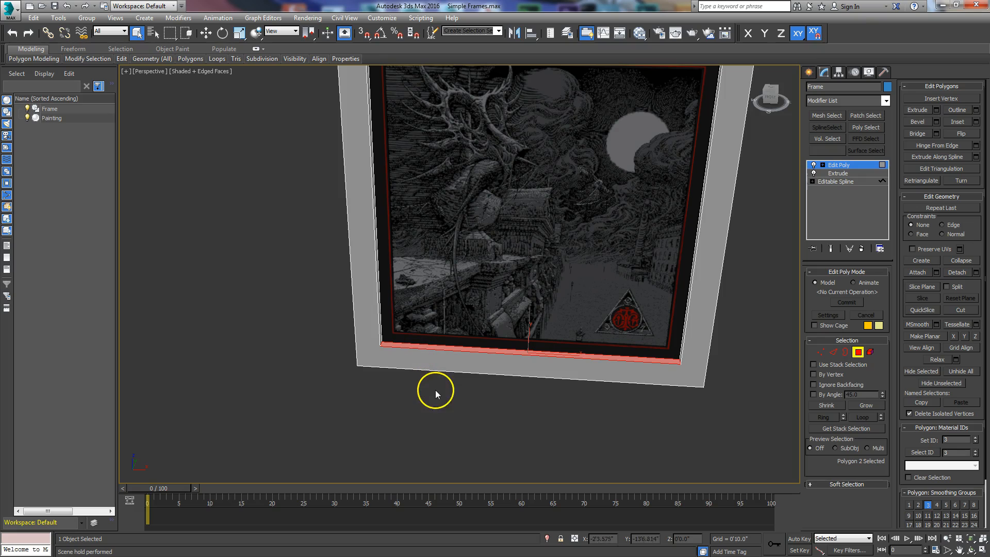
{"action": "middle_click_drag", "start_coordinate": [429, 394], "coordinate": [404, 380], "text": "alt"}
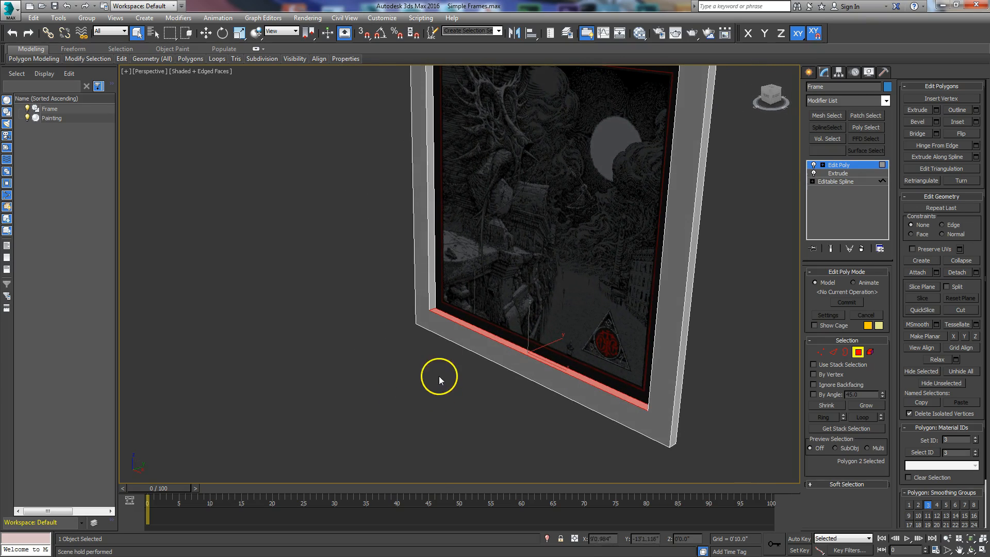
{"action": "left_click", "coordinate": [432, 292], "text": "ctrl"}
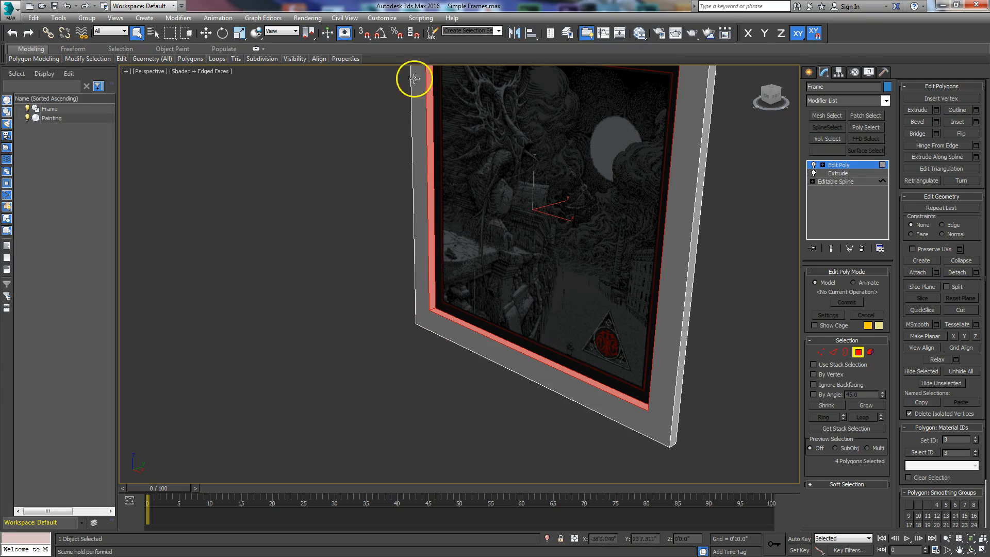
Add the bottom front face and left outer side faces, bringing the selection to 8 polygons.
{"action": "middle_click_drag", "start_coordinate": [545, 391], "coordinate": [537, 348], "text": "alt"}
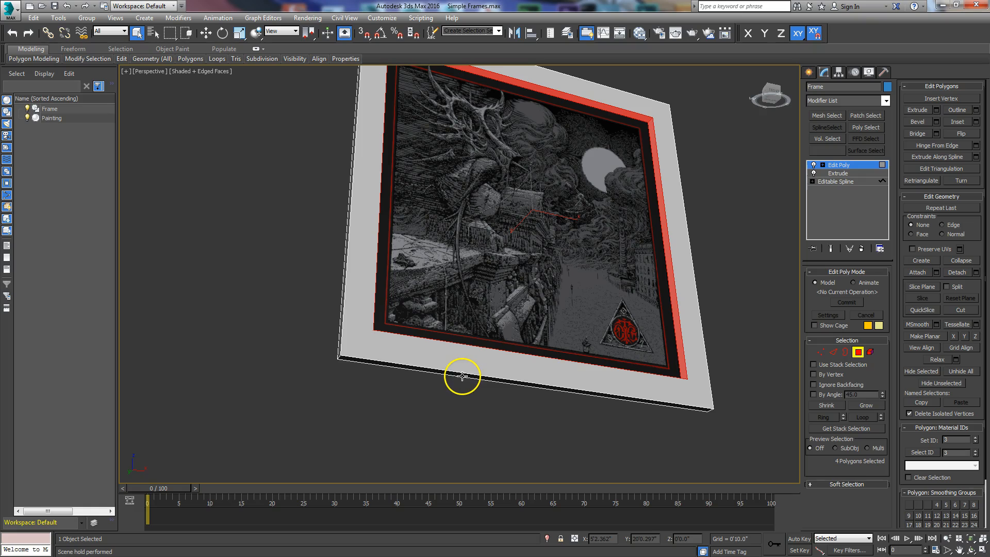
{"action": "middle_click_drag", "start_coordinate": [438, 404], "coordinate": [420, 391], "text": "alt"}
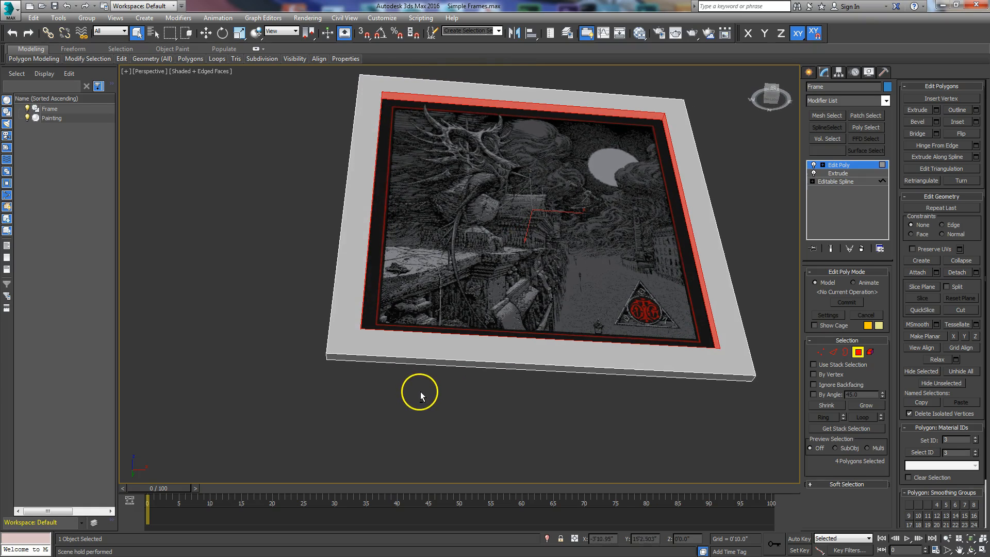
{"action": "left_click", "coordinate": [400, 361], "text": "ctrl"}
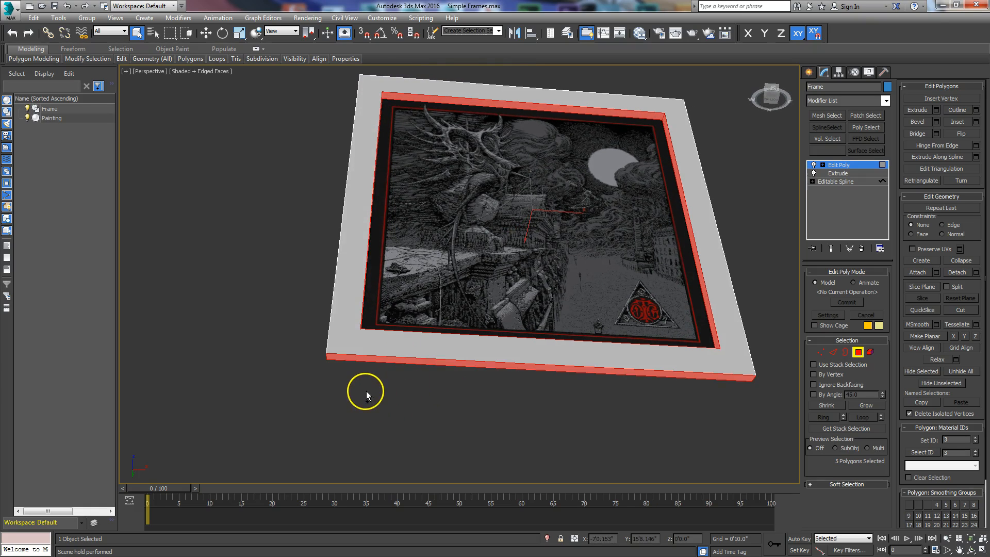
{"action": "middle_click_drag", "start_coordinate": [394, 387], "coordinate": [413, 420], "text": "alt"}
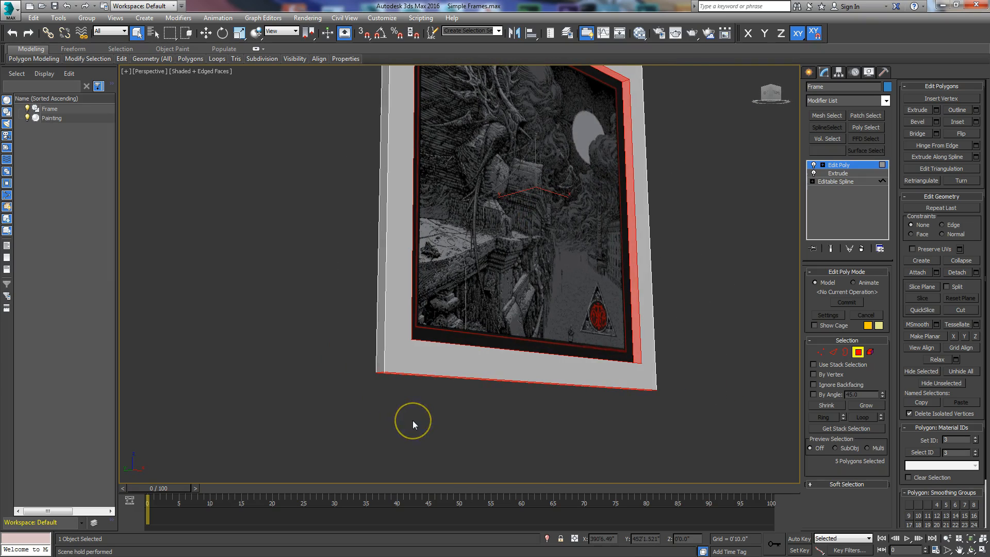
{"action": "left_click", "coordinate": [380, 355], "text": "ctrl"}
{"action": "middle_click_drag", "start_coordinate": [669, 431], "coordinate": [573, 435], "text": "alt"}
{"action": "scroll", "coordinate": [710, 408], "scroll_direction": "up", "scroll_amount": 3}
{"action": "middle_click_drag", "start_coordinate": [710, 408], "coordinate": [574, 391]}
{"action": "scroll", "coordinate": [565, 400], "scroll_direction": "up", "scroll_amount": 4}
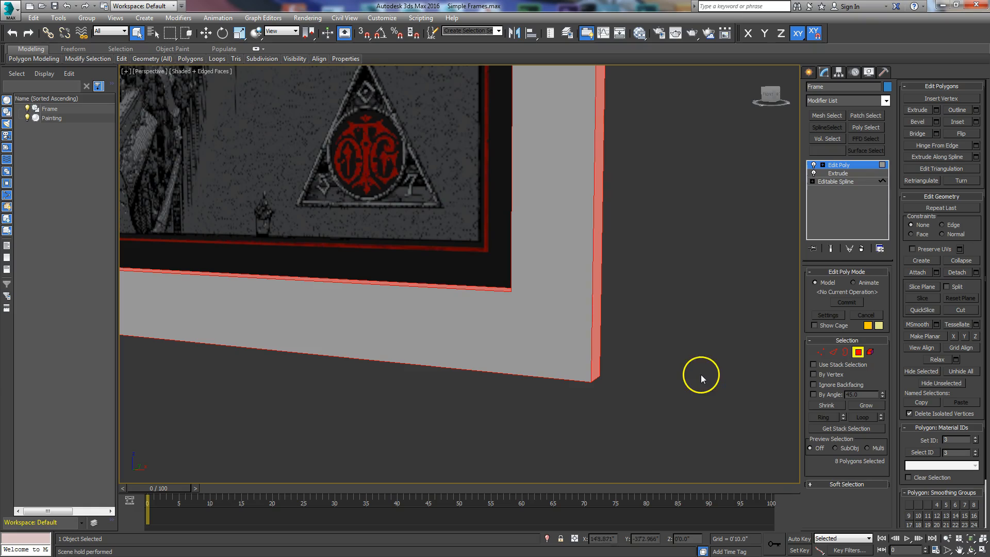
Preview a bevel on the rim faces with 0'0.6" height and -0'0.6" outline.
{"action": "left_click", "coordinate": [937, 122]}
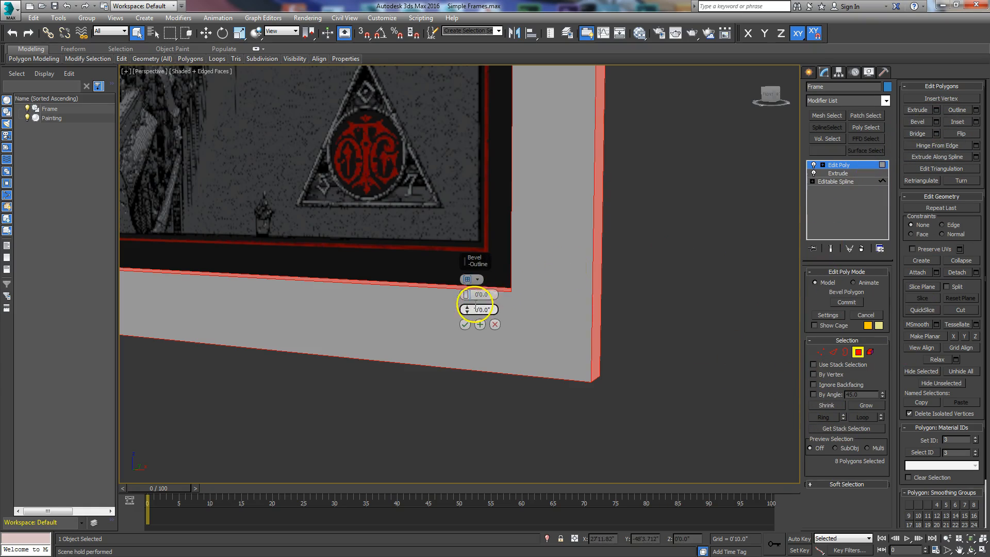
{"action": "left_click_drag", "start_coordinate": [475, 259], "coordinate": [678, 243]}
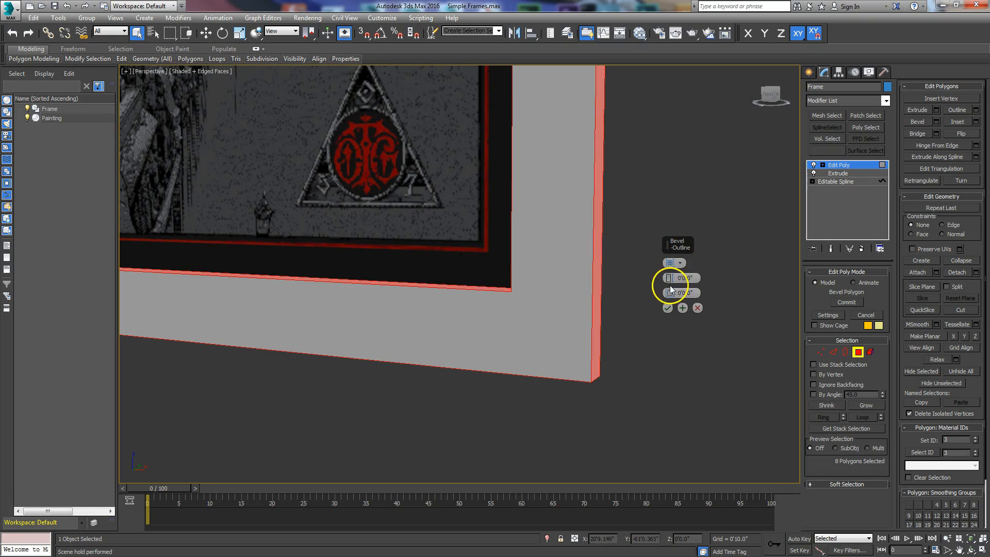
{"action": "middle_click_drag", "start_coordinate": [452, 364], "coordinate": [451, 382], "text": "alt"}
{"action": "scroll", "coordinate": [488, 338], "scroll_direction": "up", "scroll_amount": 5}
{"action": "middle_click_drag", "start_coordinate": [488, 338], "coordinate": [465, 360]}
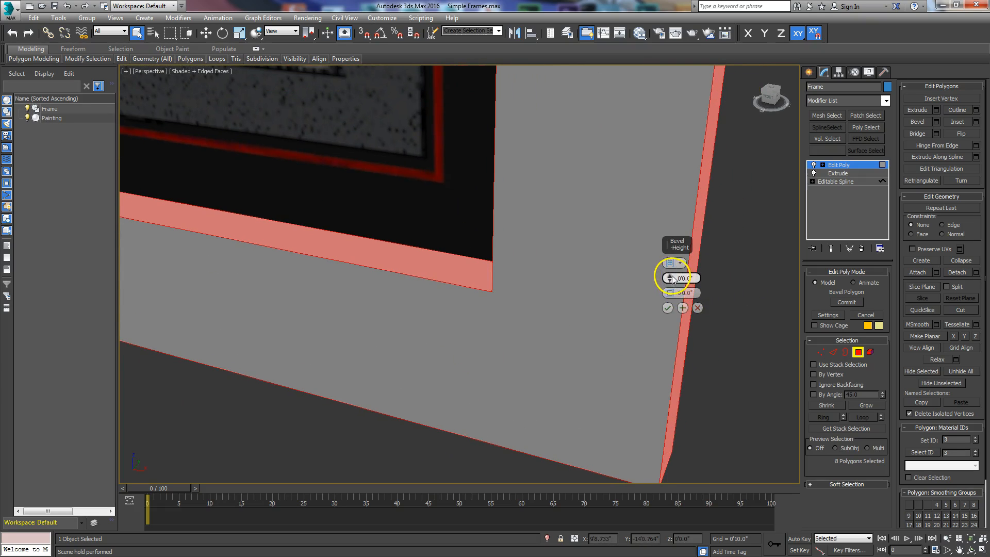
{"action": "left_click_drag", "start_coordinate": [670, 295], "coordinate": [668, 295]}
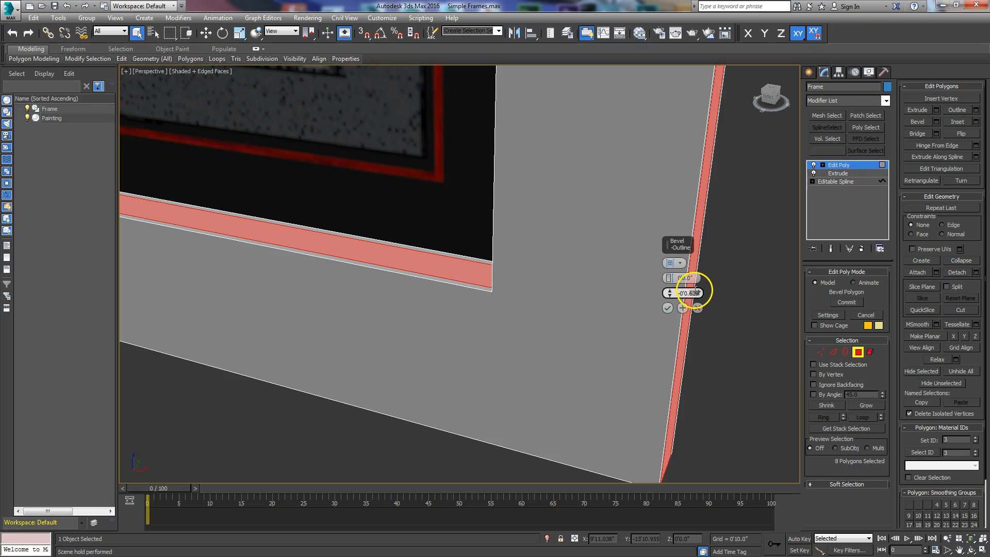
{"action": "left_click", "coordinate": [685, 278]}
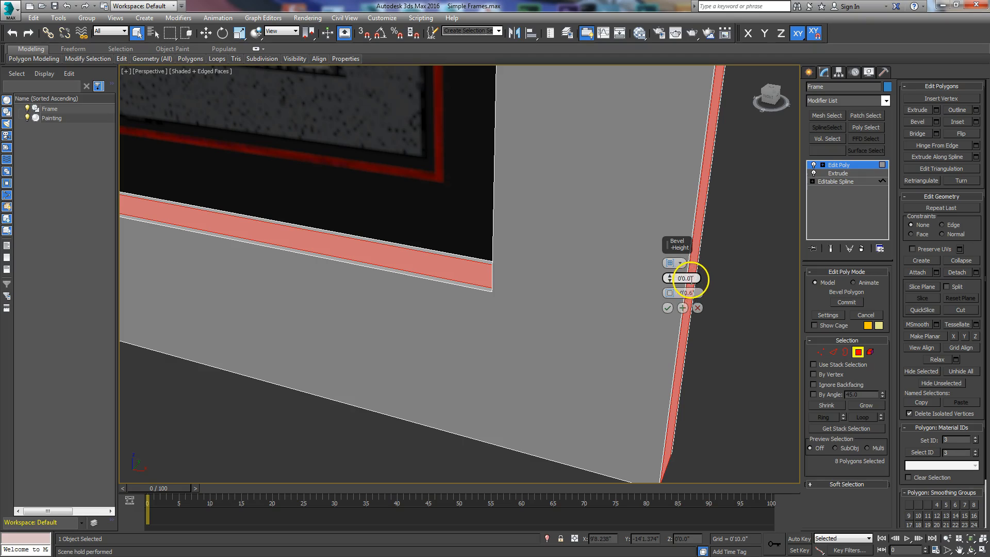
{"action": "key", "text": "Return"}
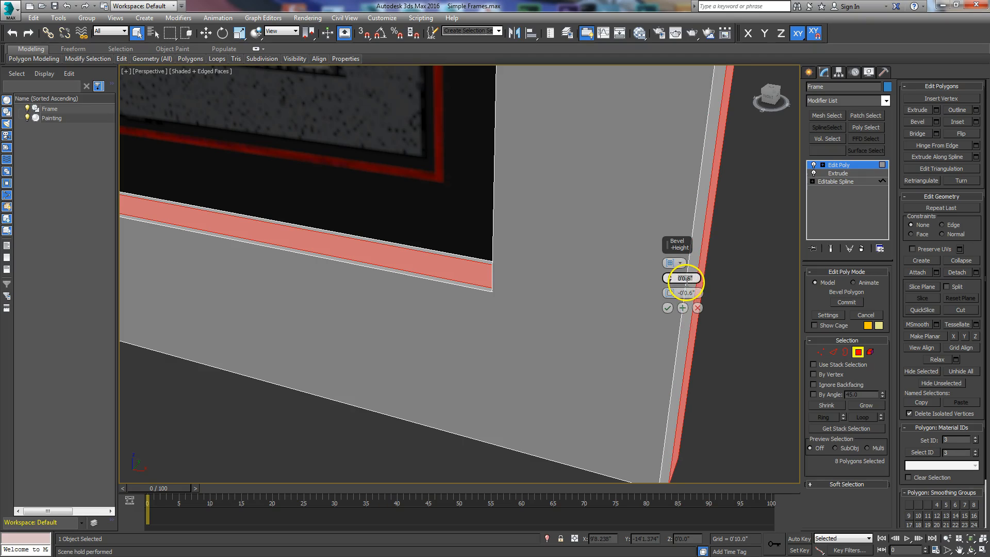
{"action": "mouse_move", "coordinate": [449, 357]}
{"action": "middle_mouse_down"}
{"action": "mouse_move", "coordinate": [773, 330]}
{"action": "mouse_move", "coordinate": [557, 323]}
{"action": "mouse_move", "coordinate": [645, 318]}
{"action": "mouse_move", "coordinate": [597, 347]}
{"action": "mouse_move", "coordinate": [672, 274]}
{"action": "middle_mouse_up"}
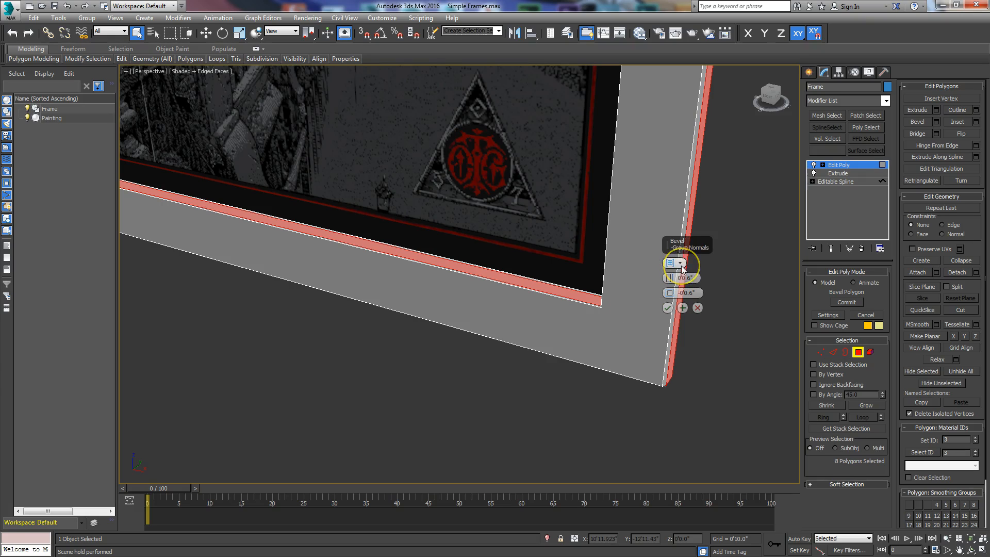
Compare the bevel using Local Normals and Group Normals as the bevel type.
{"action": "left_click", "coordinate": [682, 266]}
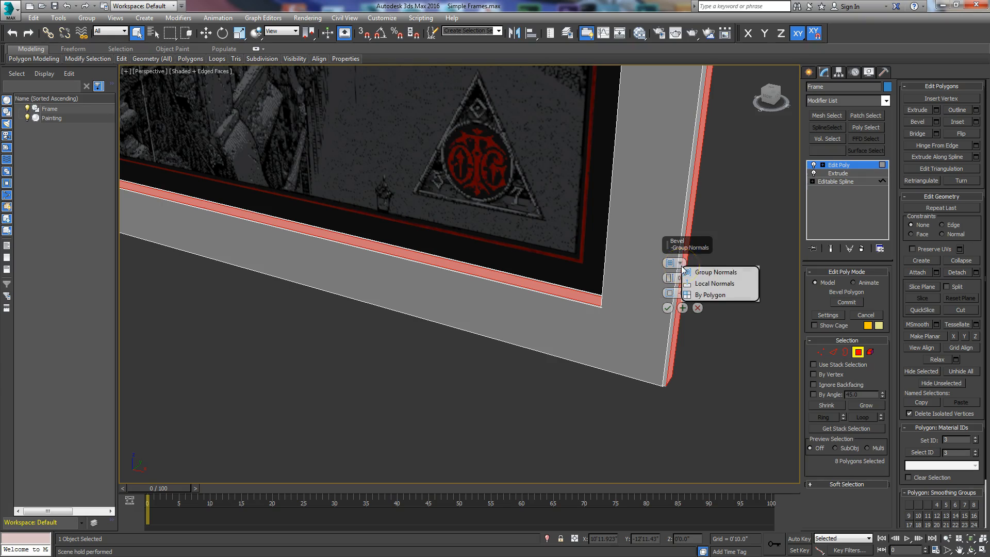
{"action": "left_click", "coordinate": [702, 294]}
{"action": "middle_click_drag", "start_coordinate": [604, 372], "coordinate": [499, 381], "text": "alt"}
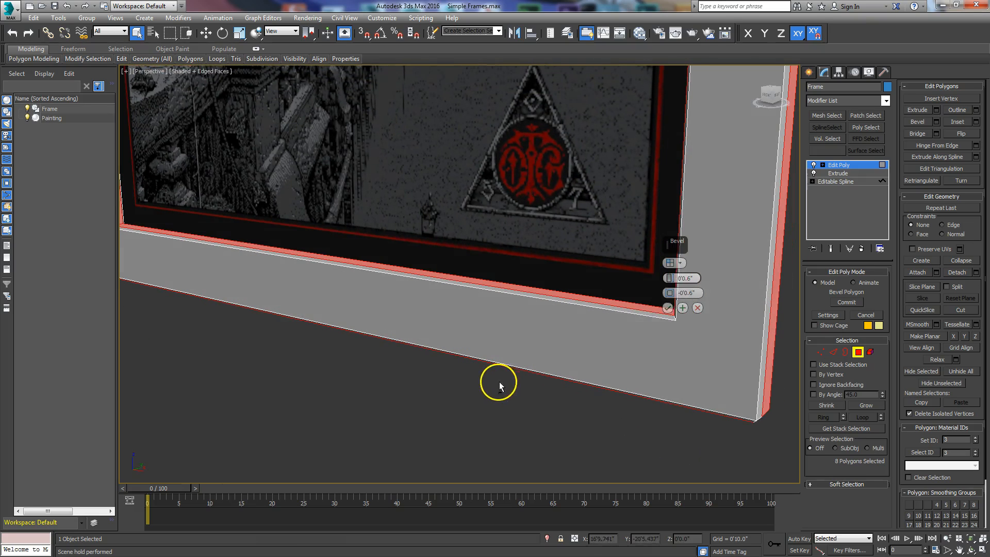
{"action": "left_click", "coordinate": [680, 262]}
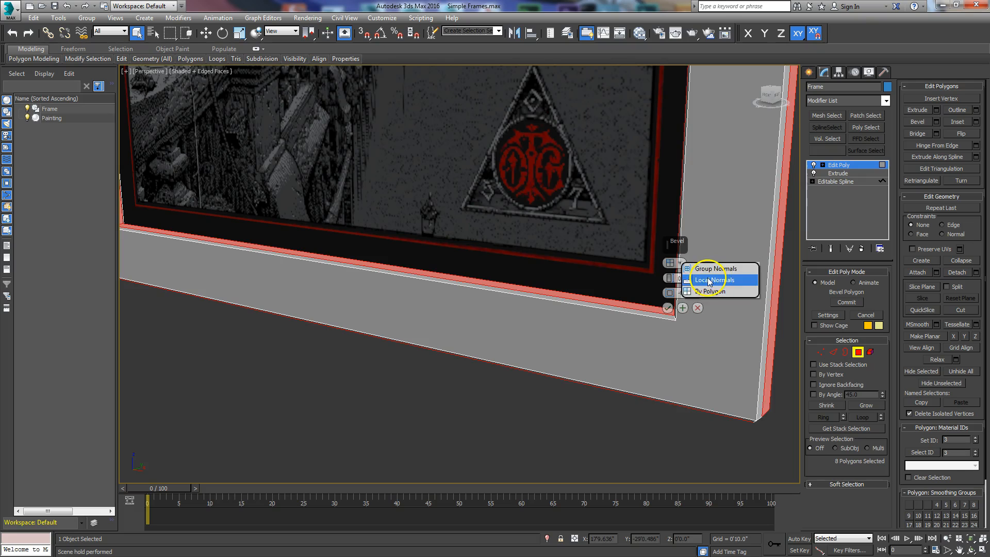
{"action": "left_click", "coordinate": [709, 281]}
{"action": "mouse_move", "coordinate": [698, 349]}
{"action": "middle_mouse_down", "text": "alt"}
{"action": "mouse_move", "coordinate": [694, 340]}
{"action": "mouse_move", "coordinate": [261, 281]}
{"action": "mouse_move", "coordinate": [375, 288]}
{"action": "mouse_move", "coordinate": [347, 269]}
{"action": "mouse_move", "coordinate": [376, 267]}
{"action": "mouse_move", "coordinate": [221, 303]}
{"action": "mouse_move", "coordinate": [411, 289]}
{"action": "mouse_move", "coordinate": [414, 270]}
{"action": "middle_mouse_up", "text": "alt"}
{"action": "middle_click_drag", "start_coordinate": [496, 190], "coordinate": [433, 260]}
{"action": "left_click", "coordinate": [680, 265]}
{"action": "left_click", "coordinate": [694, 271]}
{"action": "middle_click_drag", "start_coordinate": [332, 342], "coordinate": [417, 331], "text": "alt"}
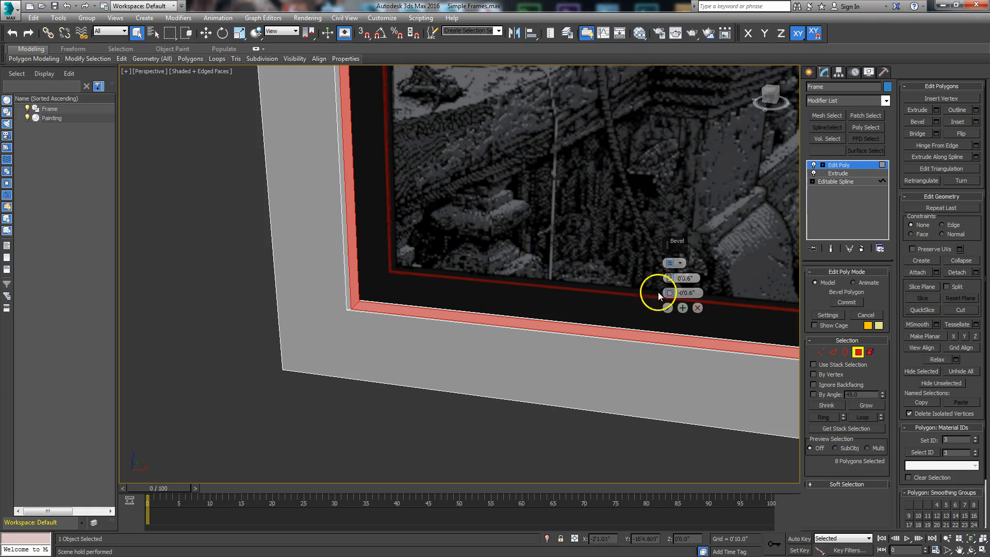
Set the bevel to Local Normals, lower its height to about 0'0.136", and commit it.
{"action": "left_click", "coordinate": [680, 263]}
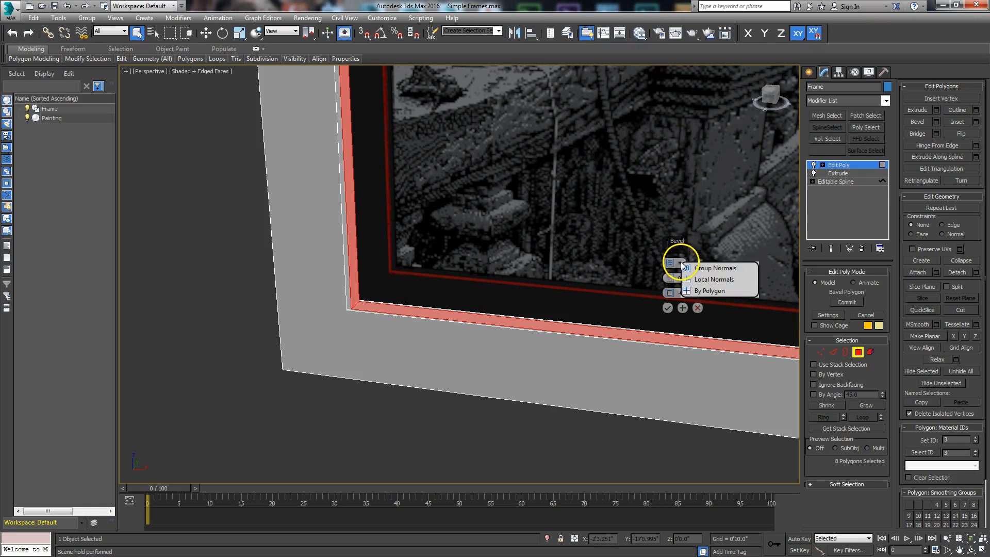
{"action": "left_click", "coordinate": [695, 277]}
{"action": "middle_click_drag", "start_coordinate": [380, 392], "coordinate": [434, 343], "text": "alt"}
{"action": "middle_click_drag", "start_coordinate": [369, 290], "coordinate": [365, 324]}
{"action": "scroll", "coordinate": [365, 324], "scroll_direction": "down", "scroll_amount": 6}
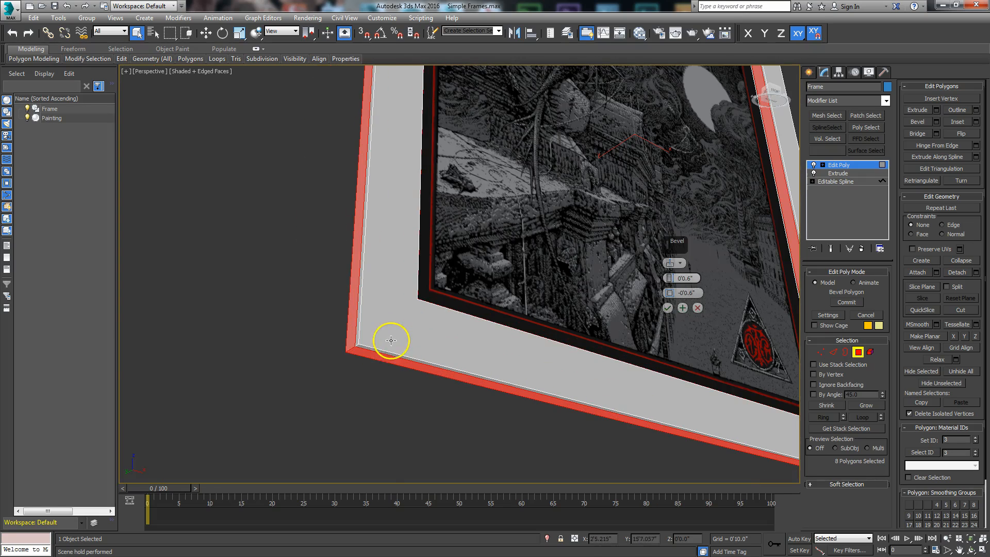
{"action": "mouse_move", "coordinate": [493, 347]}
{"action": "middle_mouse_down"}
{"action": "mouse_move", "coordinate": [436, 305]}
{"action": "mouse_move", "coordinate": [376, 358]}
{"action": "mouse_move", "coordinate": [369, 348]}
{"action": "mouse_move", "coordinate": [389, 338]}
{"action": "middle_mouse_up"}
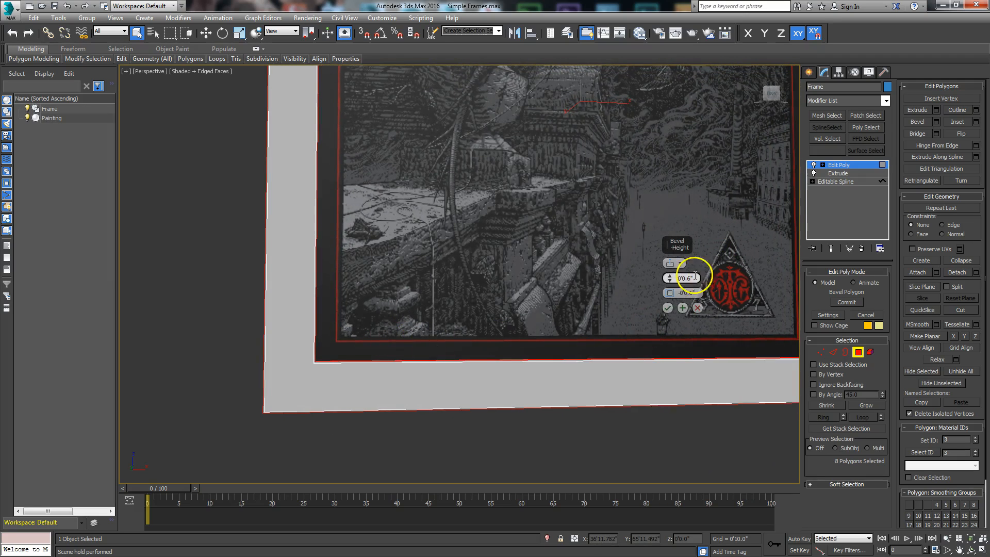
{"action": "left_click_drag", "start_coordinate": [671, 276], "coordinate": [671, 276]}
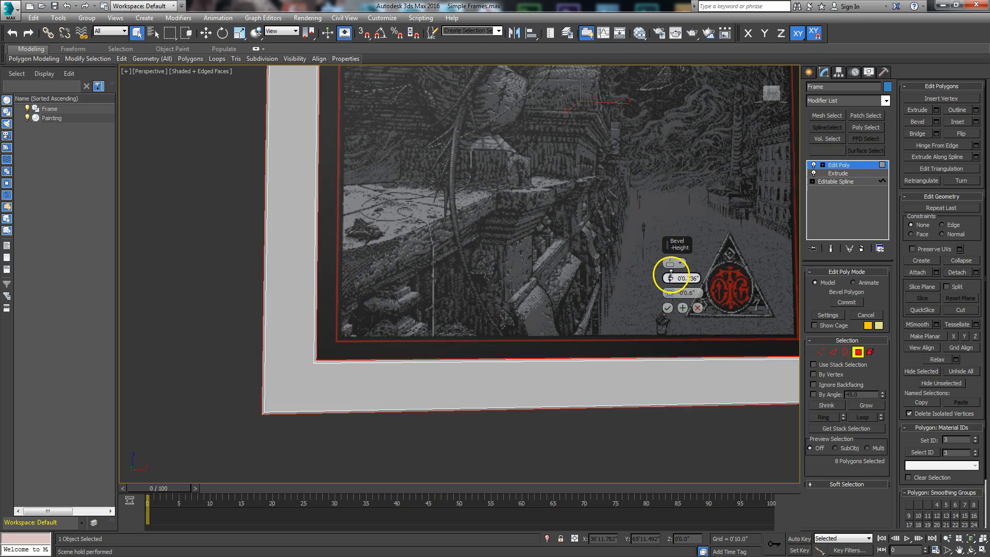
{"action": "middle_click_drag", "start_coordinate": [704, 355], "coordinate": [625, 403], "text": "alt"}
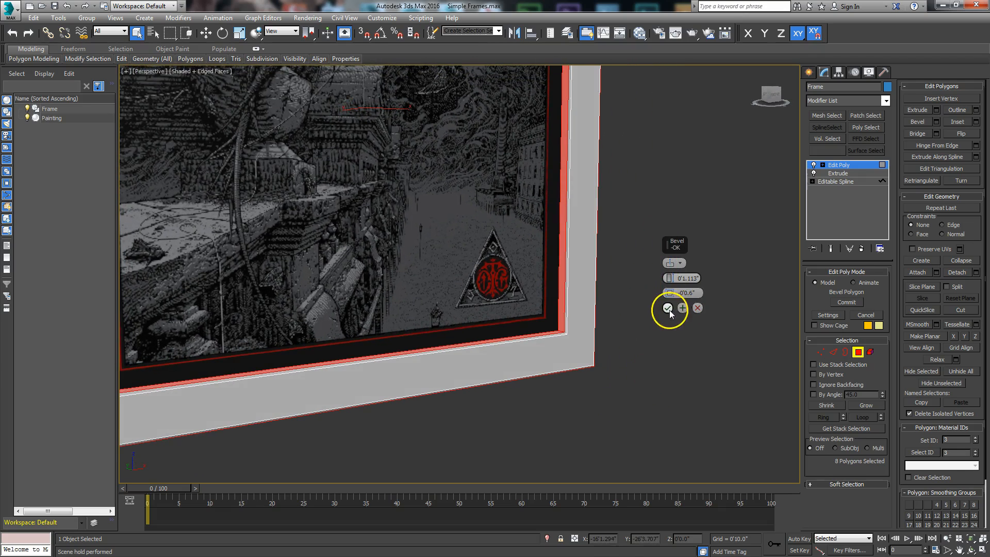
{"action": "left_click", "coordinate": [856, 351]}
{"action": "mouse_move", "coordinate": [540, 363]}
{"action": "middle_mouse_down", "text": "alt"}
{"action": "mouse_move", "coordinate": [568, 392]}
{"action": "mouse_move", "coordinate": [568, 342]}
{"action": "mouse_move", "coordinate": [552, 347]}
{"action": "mouse_move", "coordinate": [588, 365]}
{"action": "mouse_move", "coordinate": [585, 355]}
{"action": "mouse_move", "coordinate": [513, 358]}
{"action": "mouse_move", "coordinate": [457, 380]}
{"action": "mouse_move", "coordinate": [418, 373]}
{"action": "mouse_move", "coordinate": [506, 340]}
{"action": "mouse_move", "coordinate": [546, 358]}
{"action": "mouse_move", "coordinate": [541, 374]}
{"action": "mouse_move", "coordinate": [546, 365]}
{"action": "mouse_move", "coordinate": [524, 367]}
{"action": "mouse_move", "coordinate": [553, 299]}
{"action": "mouse_move", "coordinate": [533, 324]}
{"action": "middle_mouse_up", "text": "alt"}
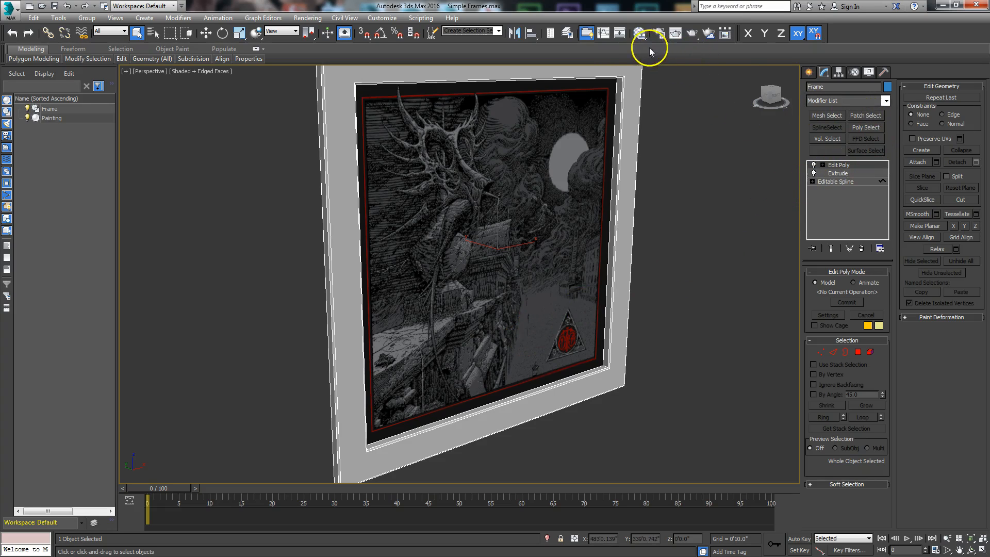
In the Slate Material Editor, drag Walnut from Autodesk Material Library > Wood into View1.
{"action": "left_click", "coordinate": [641, 35]}
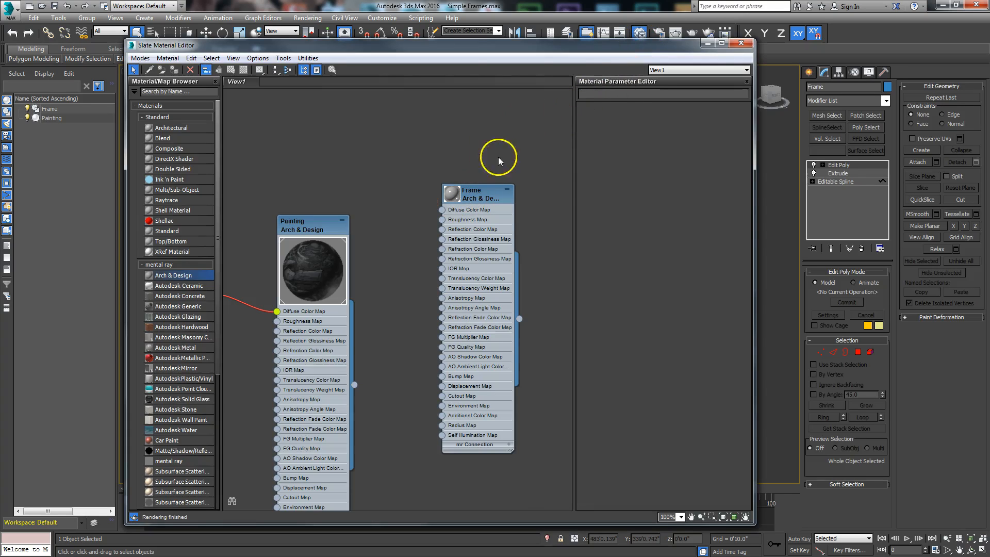
{"action": "left_click_drag", "start_coordinate": [613, 48], "coordinate": [627, 18]}
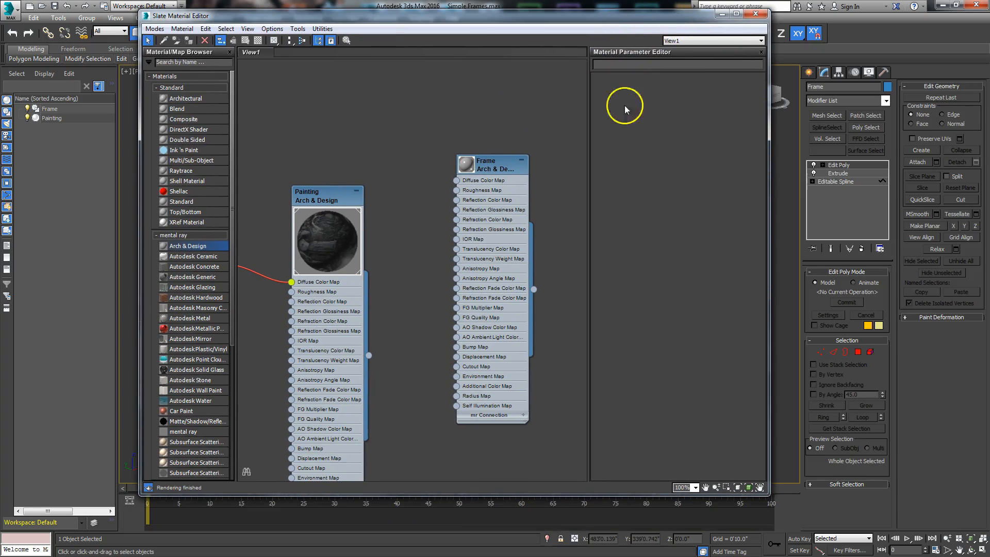
{"action": "left_click_drag", "start_coordinate": [231, 212], "coordinate": [210, 376]}
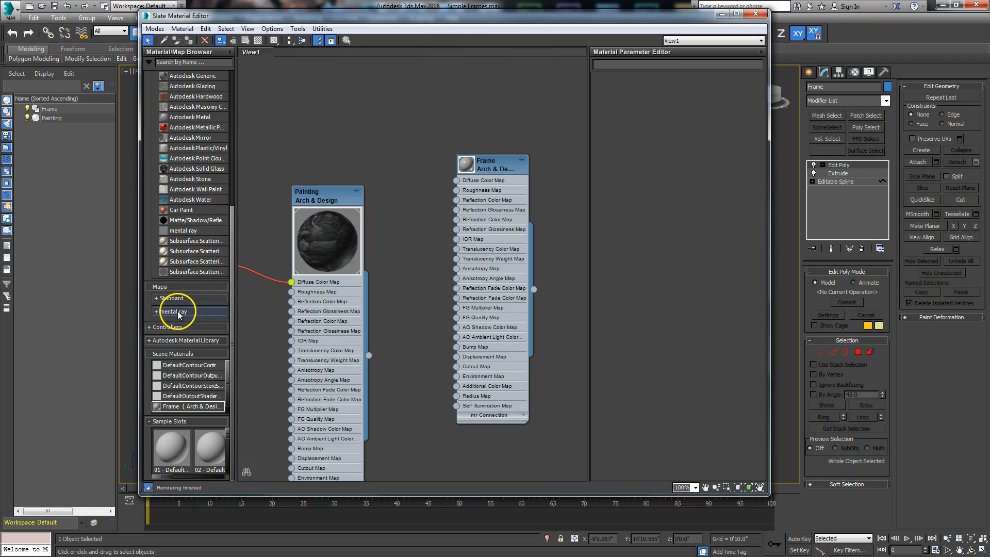
{"action": "left_click", "coordinate": [178, 341]}
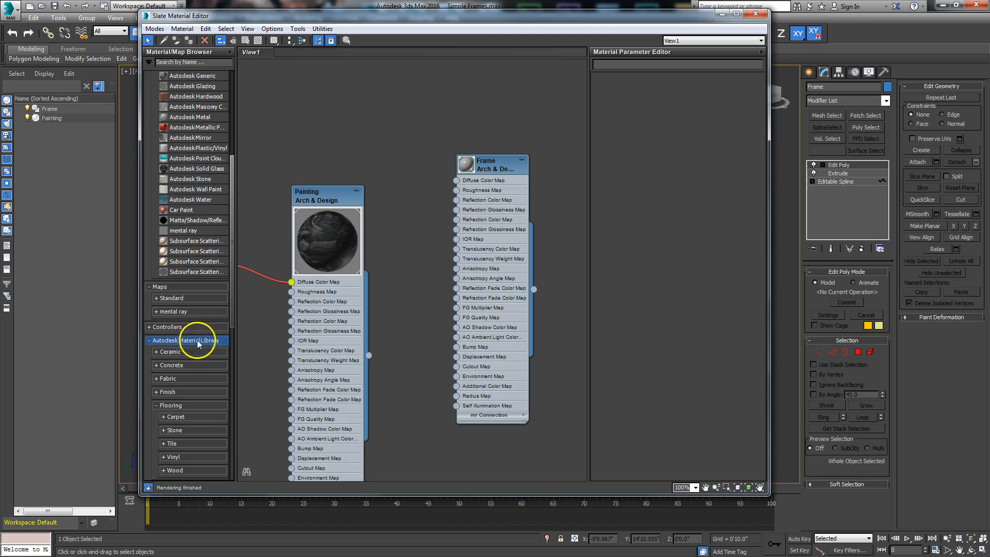
{"action": "left_click_drag", "start_coordinate": [234, 305], "coordinate": [227, 436]}
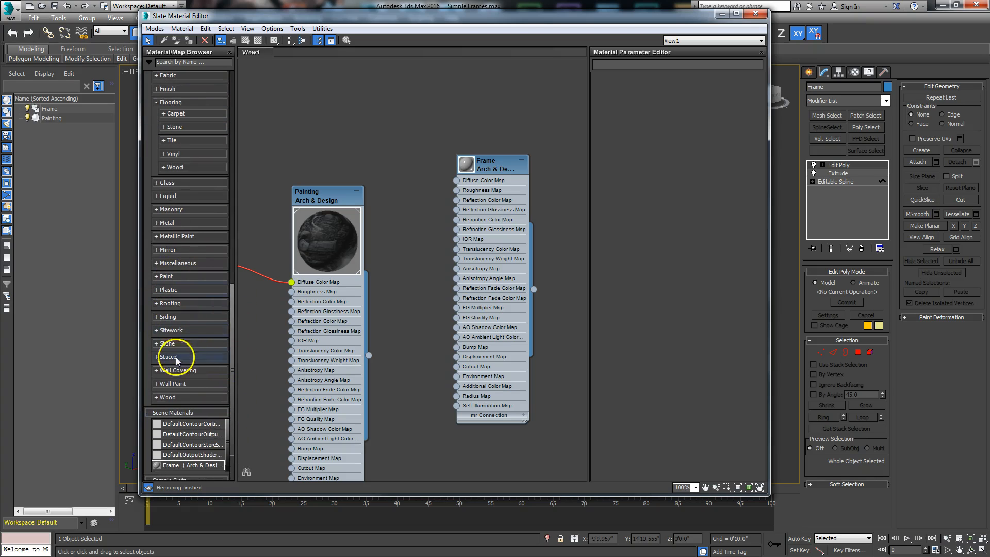
{"action": "left_click", "coordinate": [157, 397]}
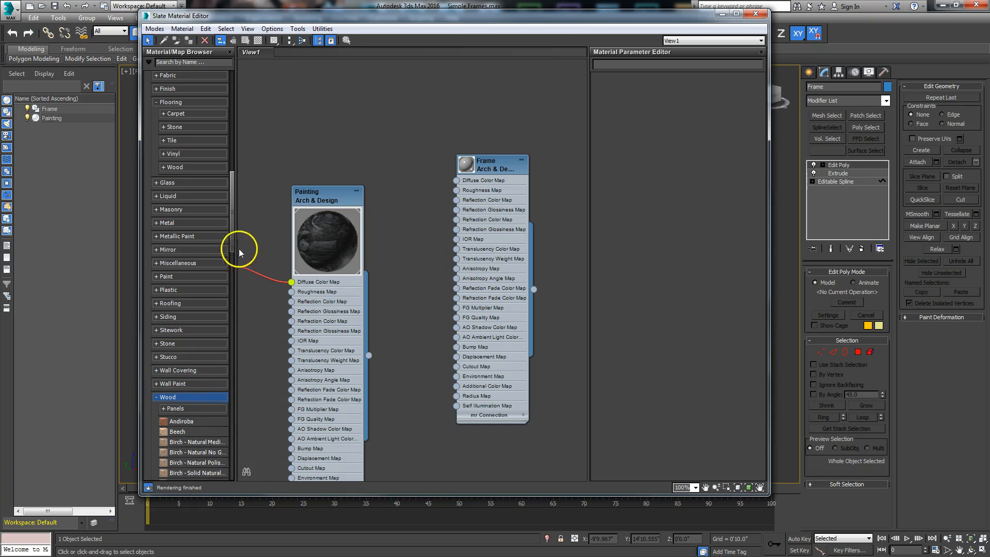
{"action": "left_click_drag", "start_coordinate": [232, 225], "coordinate": [221, 330]}
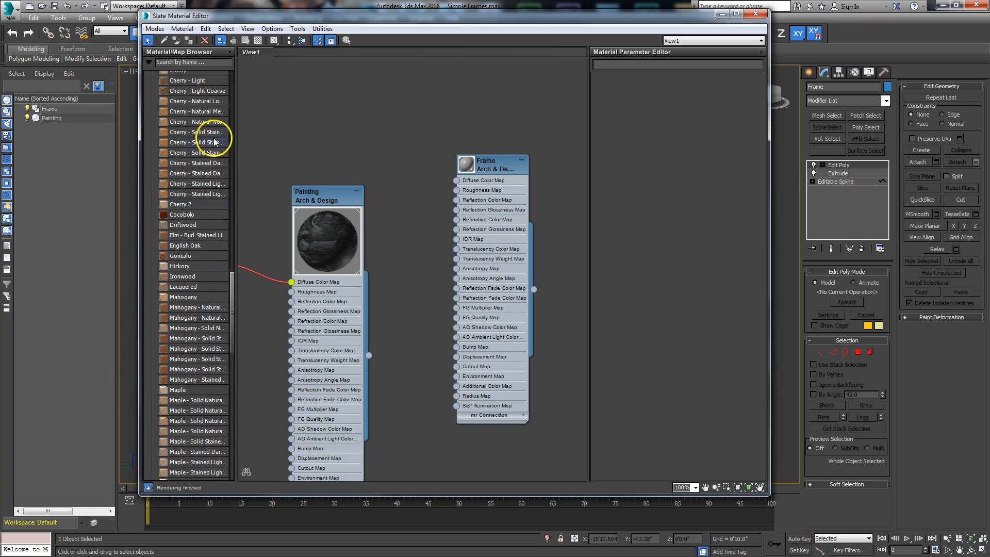
{"action": "left_click_drag", "start_coordinate": [231, 297], "coordinate": [231, 392]}
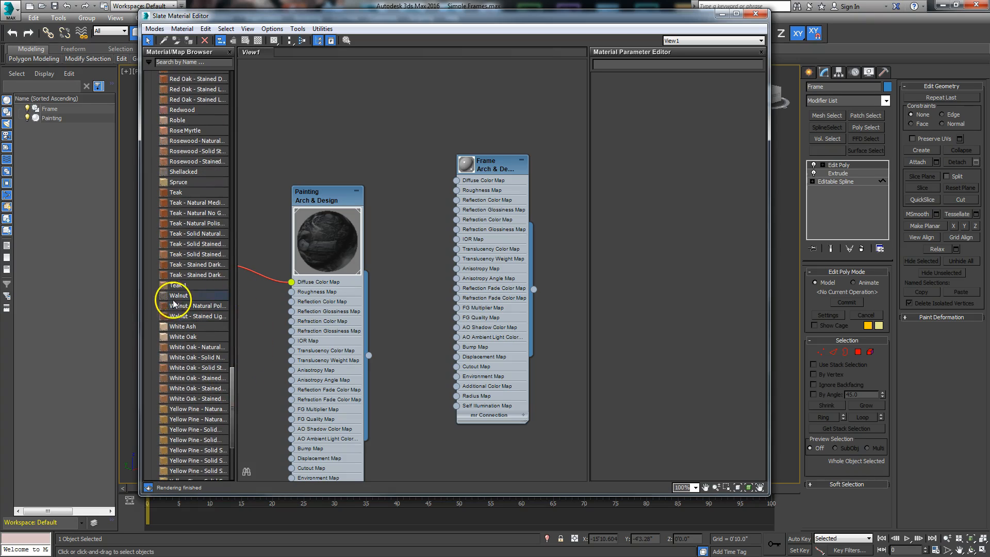
{"action": "left_click_drag", "start_coordinate": [171, 298], "coordinate": [369, 146]}
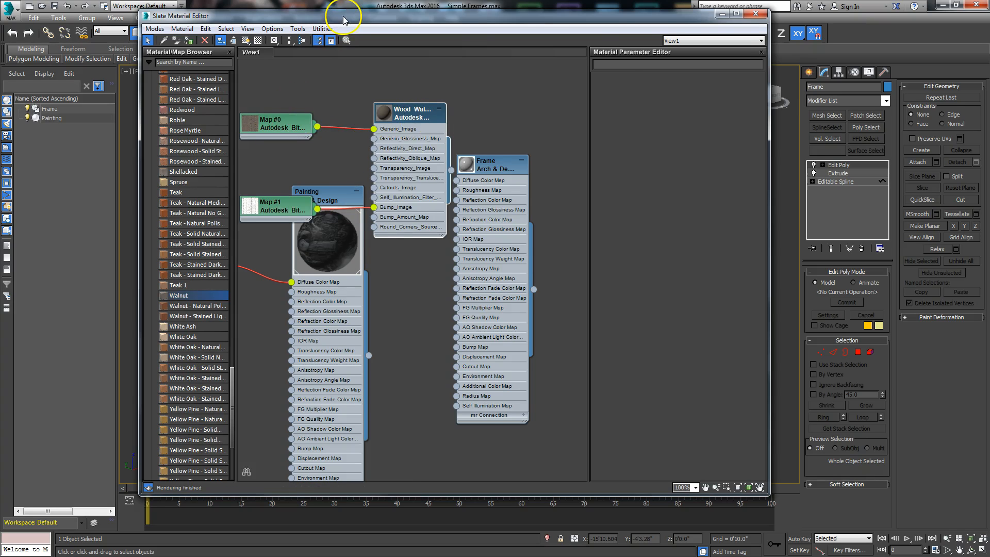
Arrange the Walnut nodes and inspect the Map #0 and Map #1 bitmap connections.
{"action": "left_click_drag", "start_coordinate": [343, 20], "coordinate": [235, 30]}
{"action": "middle_click_drag", "start_coordinate": [346, 148], "coordinate": [370, 298]}
{"action": "left_click_drag", "start_coordinate": [328, 271], "coordinate": [333, 144]}
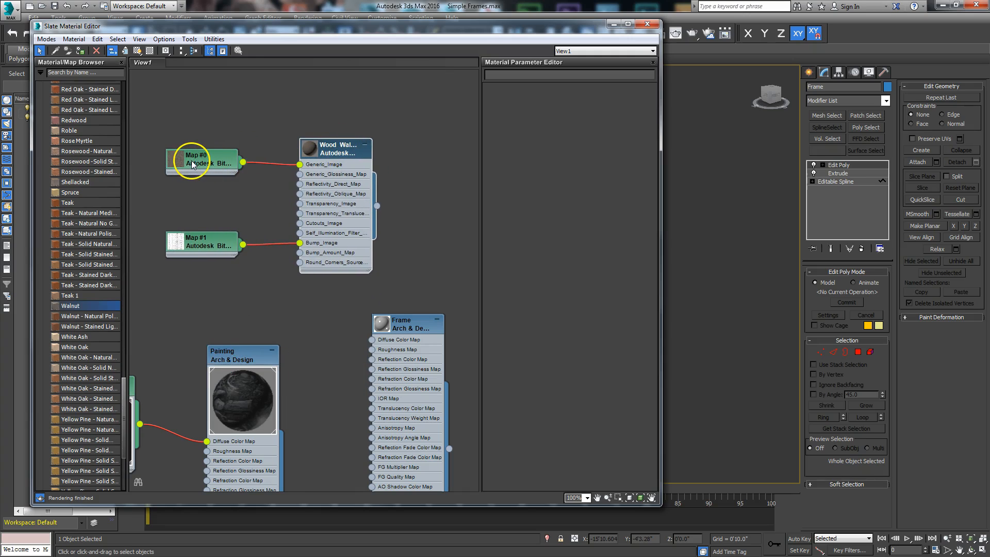
{"action": "mouse_move", "coordinate": [196, 242]}
{"action": "left_mouse_down"}
{"action": "mouse_move", "coordinate": [206, 231]}
{"action": "mouse_move", "coordinate": [196, 238]}
{"action": "left_mouse_up"}
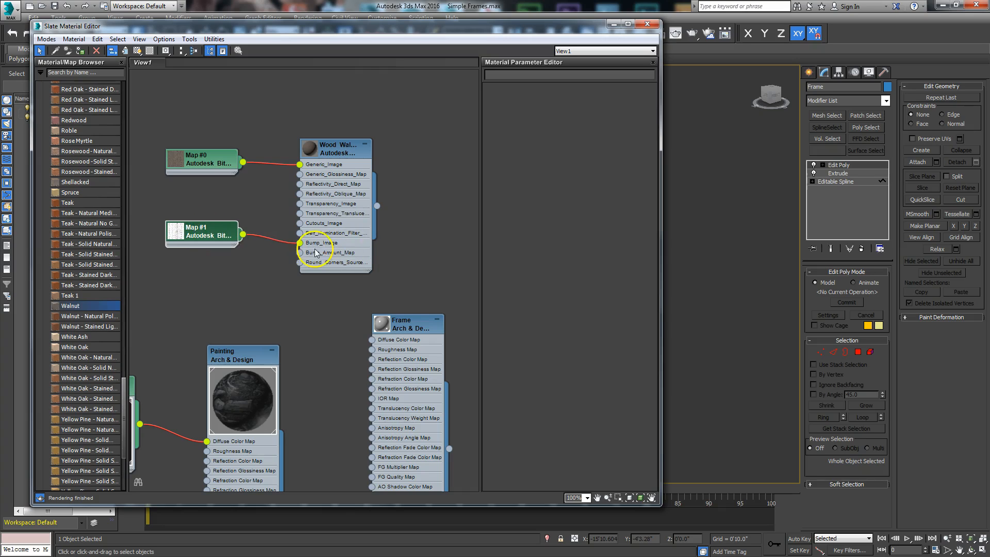
{"action": "left_click_drag", "start_coordinate": [300, 244], "coordinate": [279, 279]}
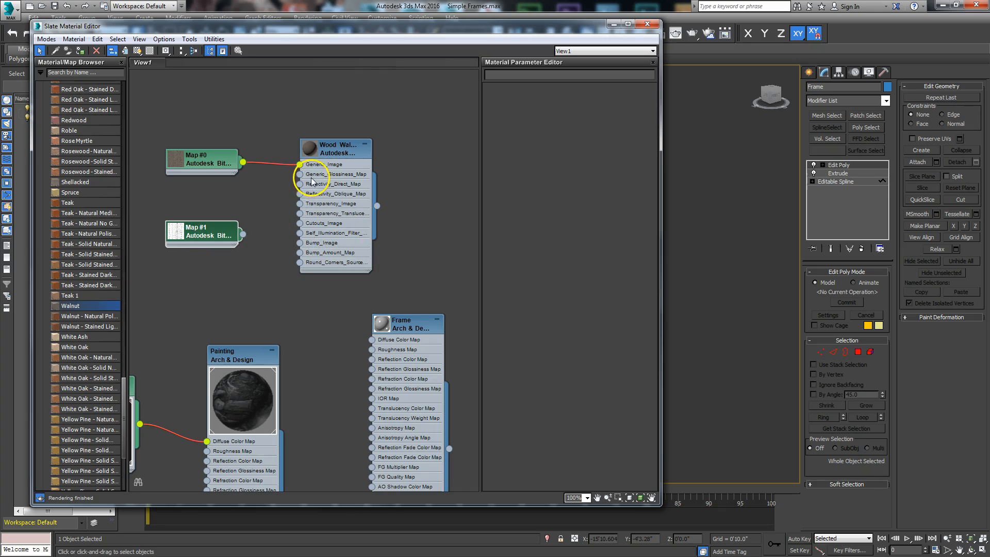
{"action": "left_click_drag", "start_coordinate": [243, 234], "coordinate": [301, 243]}
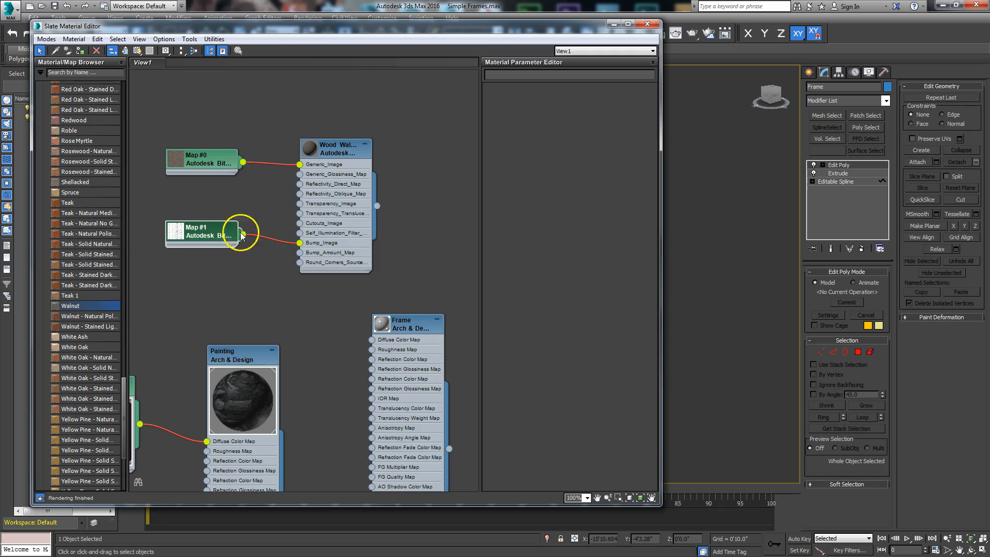
{"action": "left_click", "coordinate": [219, 161]}
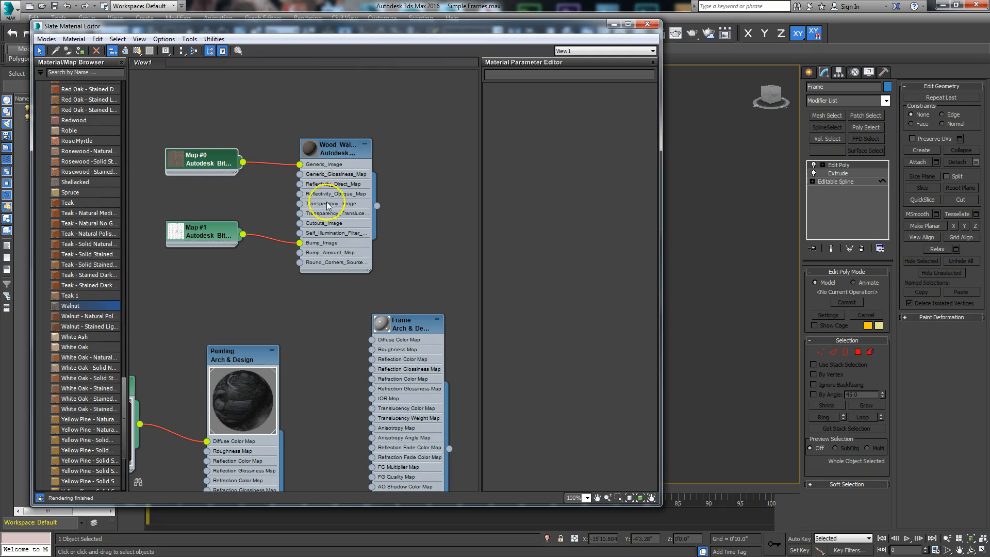
{"action": "left_click_drag", "start_coordinate": [408, 328], "coordinate": [408, 307]}
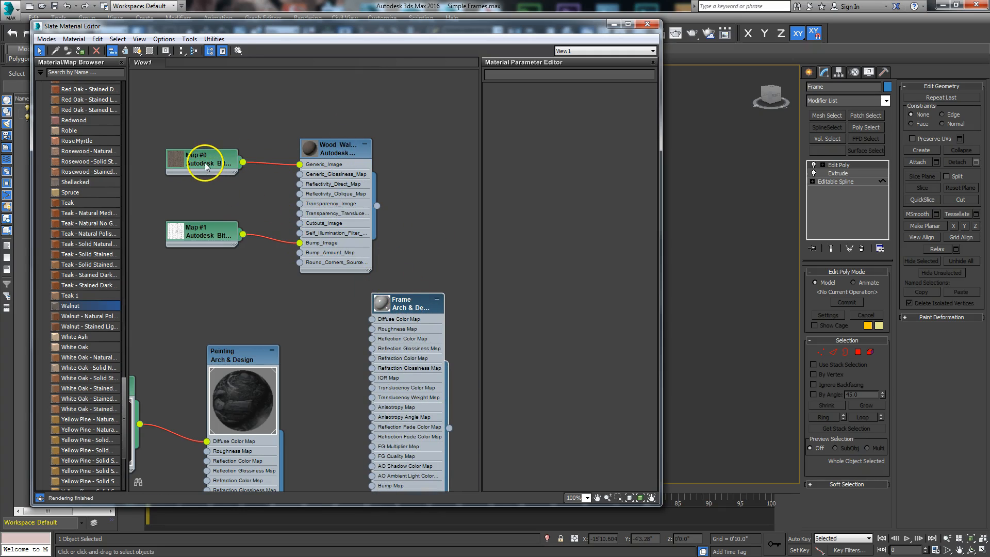
{"action": "double_click", "coordinate": [204, 163]}
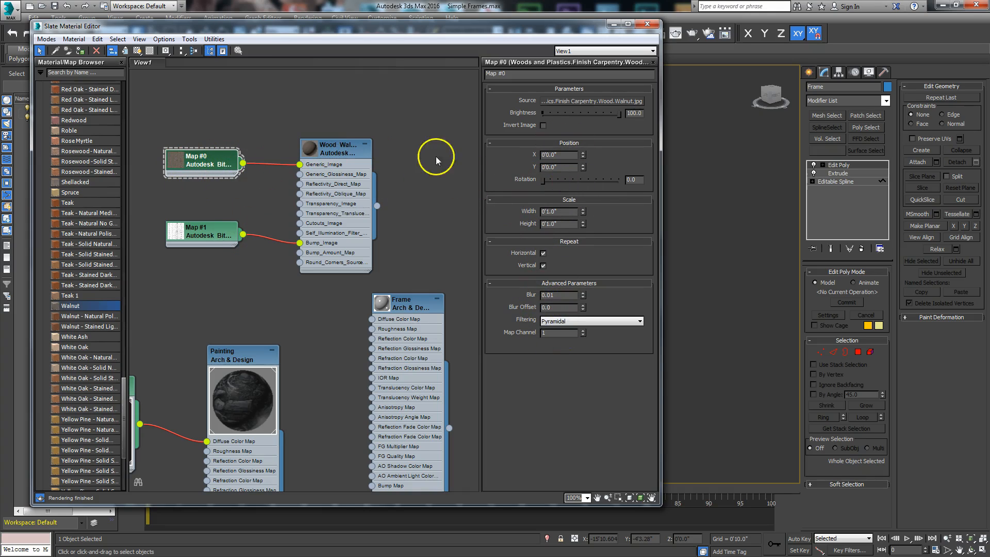
Create new bitmap nodes from the walnut colour and bump images, then delete the Walnut nodes.
{"action": "left_click_drag", "start_coordinate": [594, 104], "coordinate": [347, 97]}
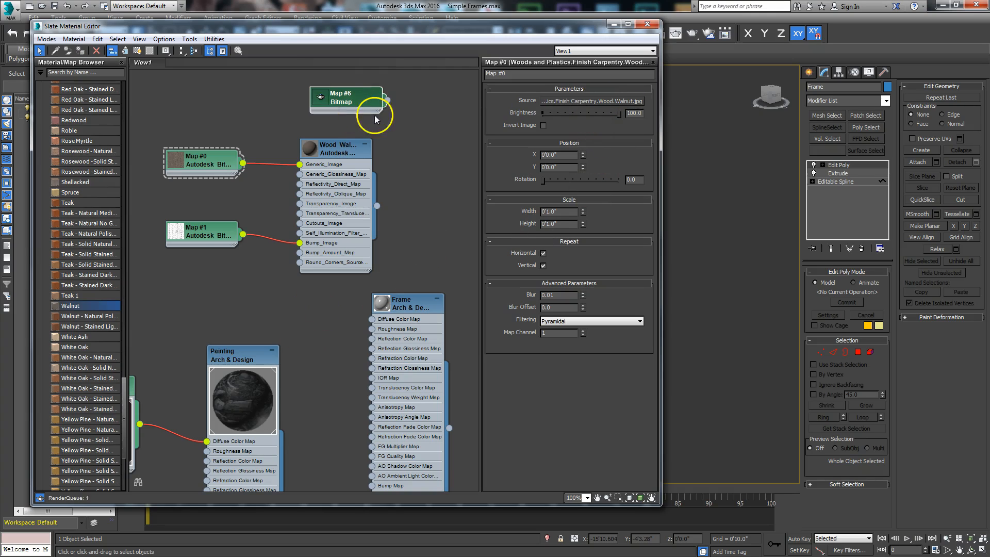
{"action": "left_click", "coordinate": [214, 237]}
{"action": "left_click_drag", "start_coordinate": [579, 99], "coordinate": [416, 145]}
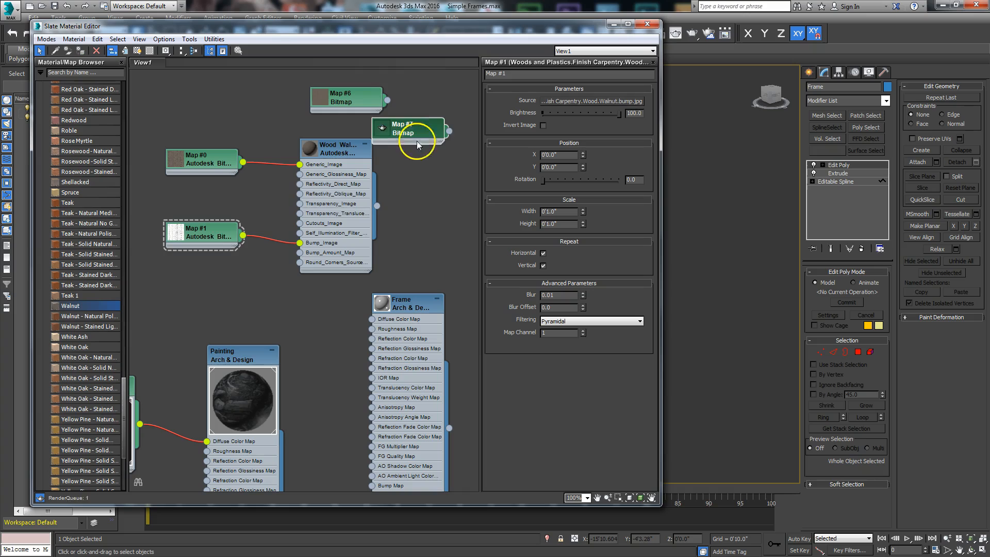
{"action": "left_click_drag", "start_coordinate": [341, 153], "coordinate": [319, 153]}
{"action": "left_click_drag", "start_coordinate": [417, 133], "coordinate": [395, 193]}
{"action": "left_click_drag", "start_coordinate": [182, 117], "coordinate": [302, 279]}
{"action": "key", "text": "Delete"}
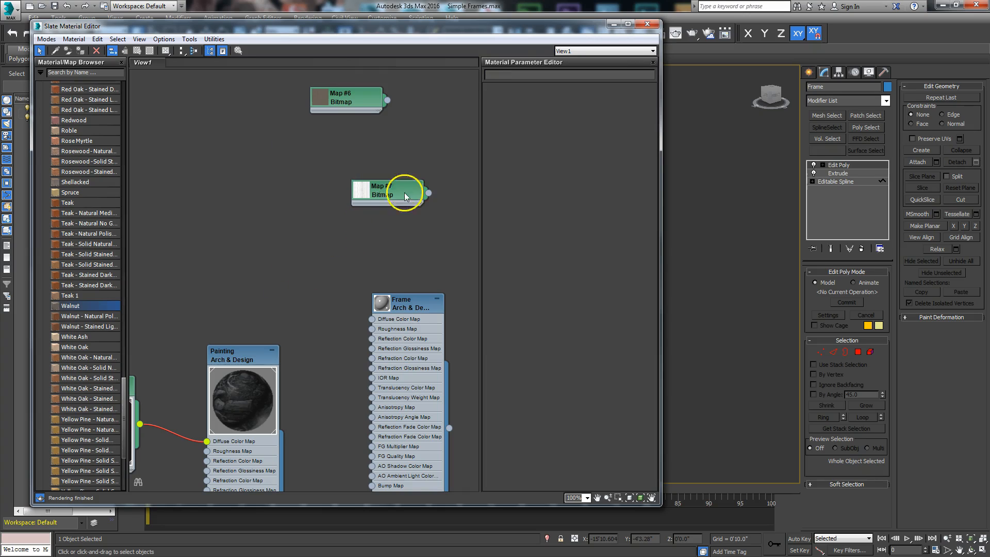
Wire the walnut bitmaps to the Frame material's bump and diffuse, showing the wood in the viewport.
{"action": "left_click_drag", "start_coordinate": [404, 193], "coordinate": [302, 263]}
{"action": "left_click_drag", "start_coordinate": [411, 301], "coordinate": [422, 147]}
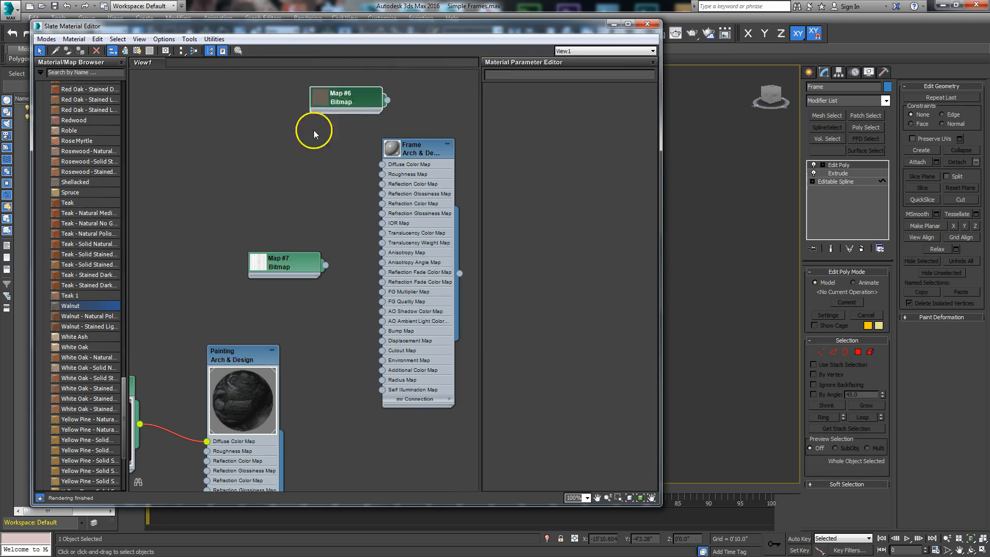
{"action": "left_click_drag", "start_coordinate": [320, 98], "coordinate": [237, 139]}
{"action": "mouse_move", "coordinate": [313, 270]}
{"action": "left_mouse_down"}
{"action": "mouse_move", "coordinate": [292, 311]}
{"action": "mouse_move", "coordinate": [367, 352]}
{"action": "mouse_move", "coordinate": [382, 331]}
{"action": "left_mouse_up"}
{"action": "left_click_drag", "start_coordinate": [282, 157], "coordinate": [261, 251]}
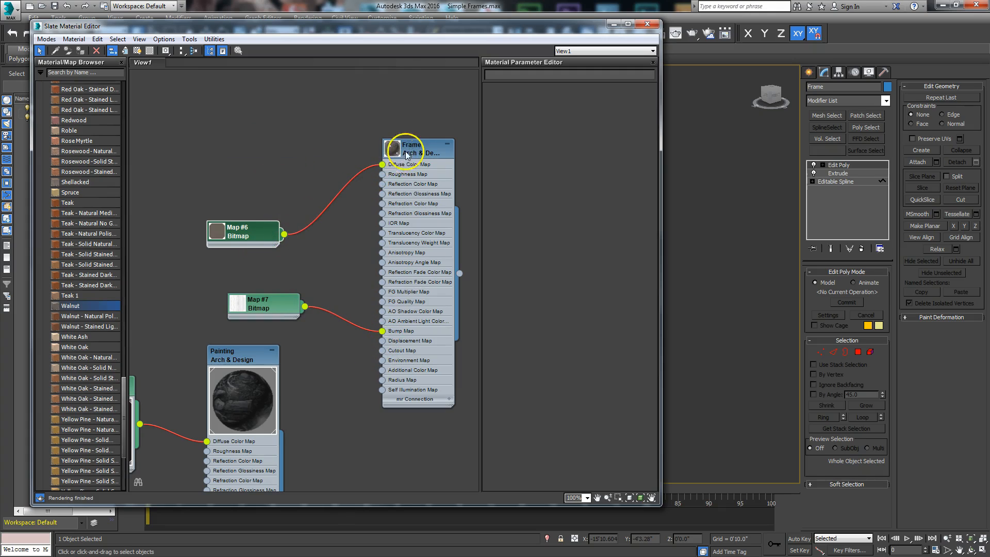
{"action": "left_click_drag", "start_coordinate": [254, 241], "coordinate": [291, 188]}
{"action": "double_click", "coordinate": [286, 186]}
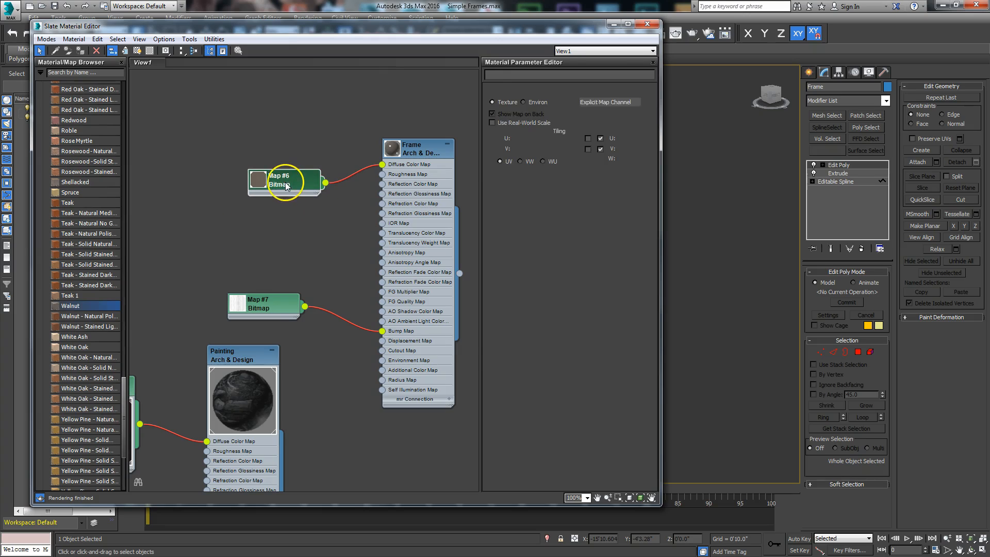
{"action": "left_click", "coordinate": [137, 52]}
{"action": "left_click_drag", "start_coordinate": [523, 32], "coordinate": [0, 44]}
{"action": "middle_click_drag", "start_coordinate": [411, 239], "coordinate": [515, 160], "text": "alt"}
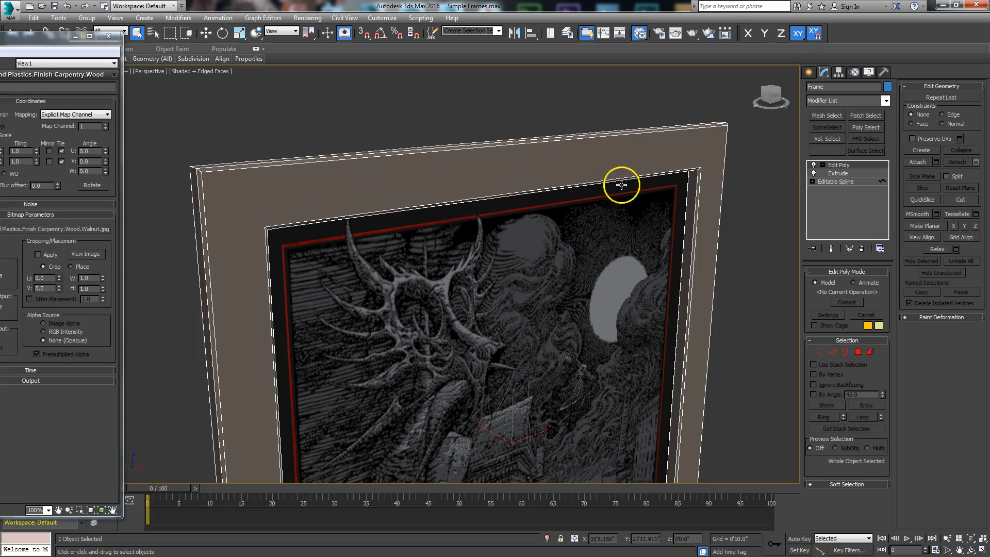
{"action": "left_click", "coordinate": [885, 101]}
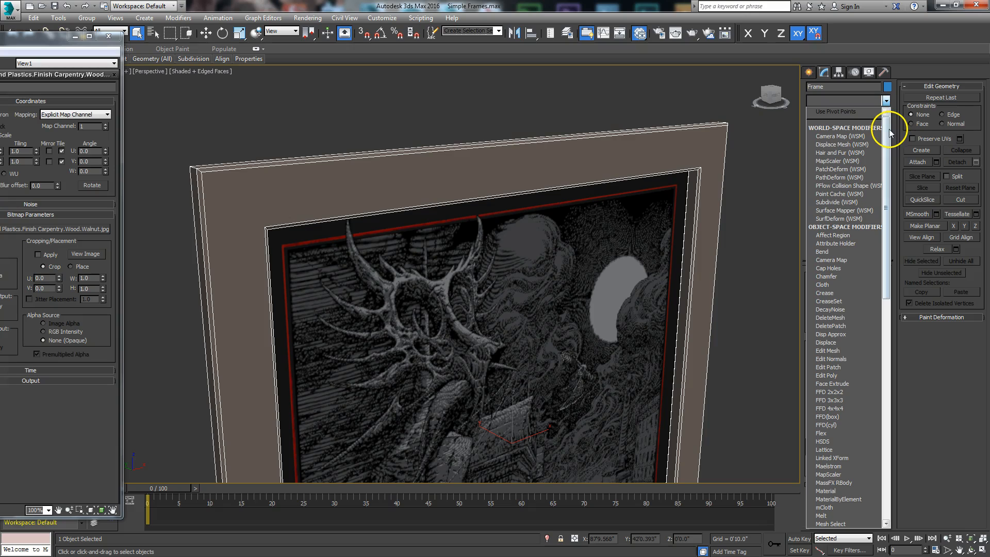
{"action": "left_click", "coordinate": [827, 376]}
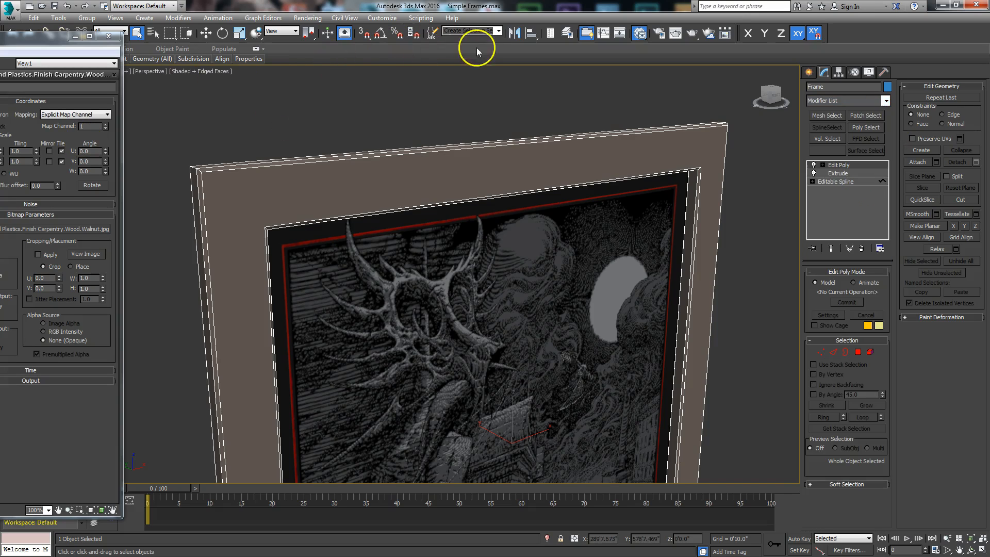
{"action": "left_click_drag", "start_coordinate": [0, 43], "coordinate": [568, 50]}
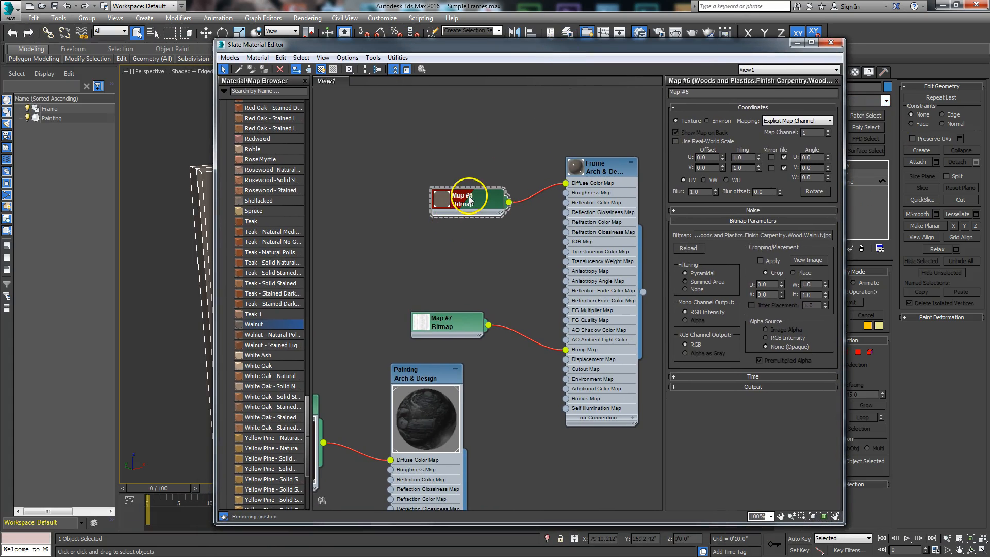
{"action": "left_click", "coordinate": [797, 261]}
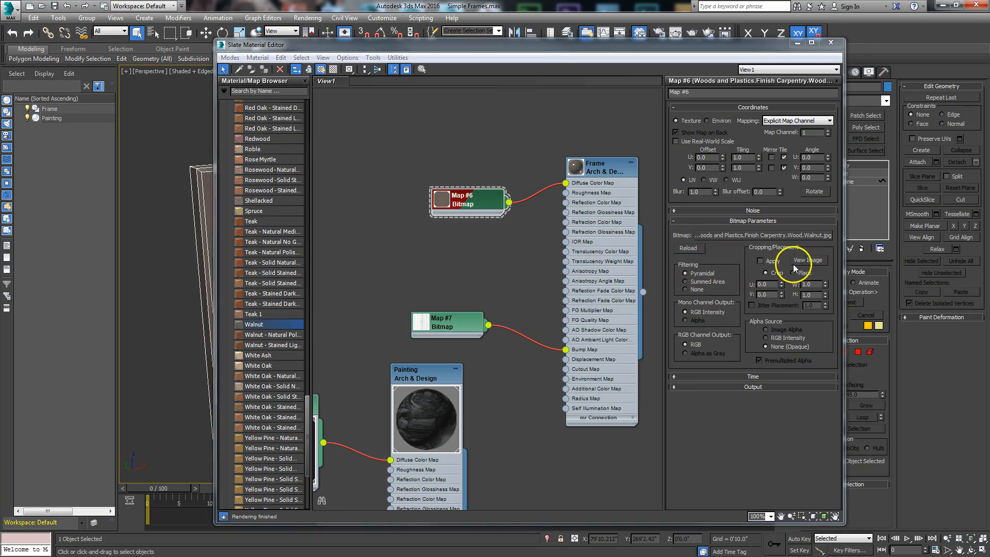
{"action": "left_click_drag", "start_coordinate": [440, 64], "coordinate": [629, 21]}
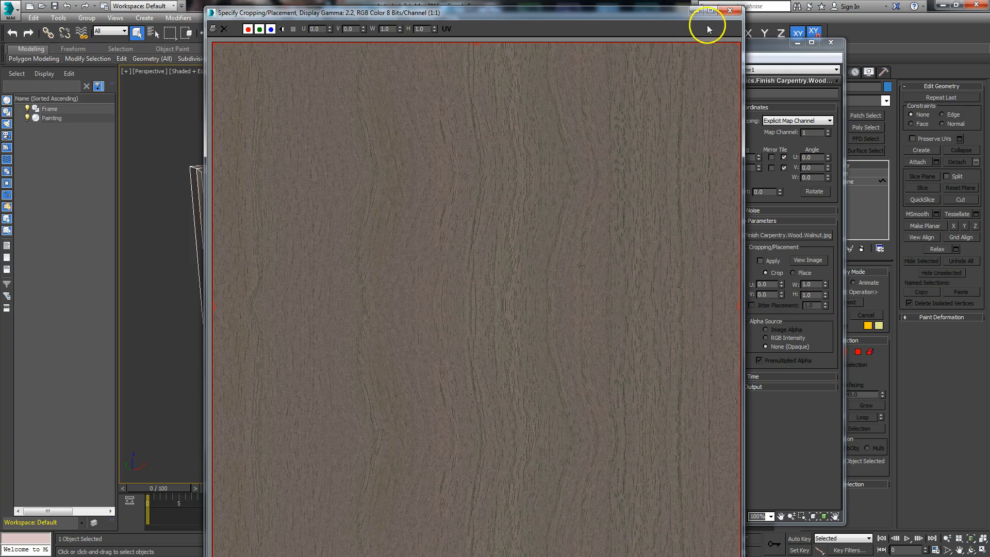
{"action": "left_click", "coordinate": [683, 36]}
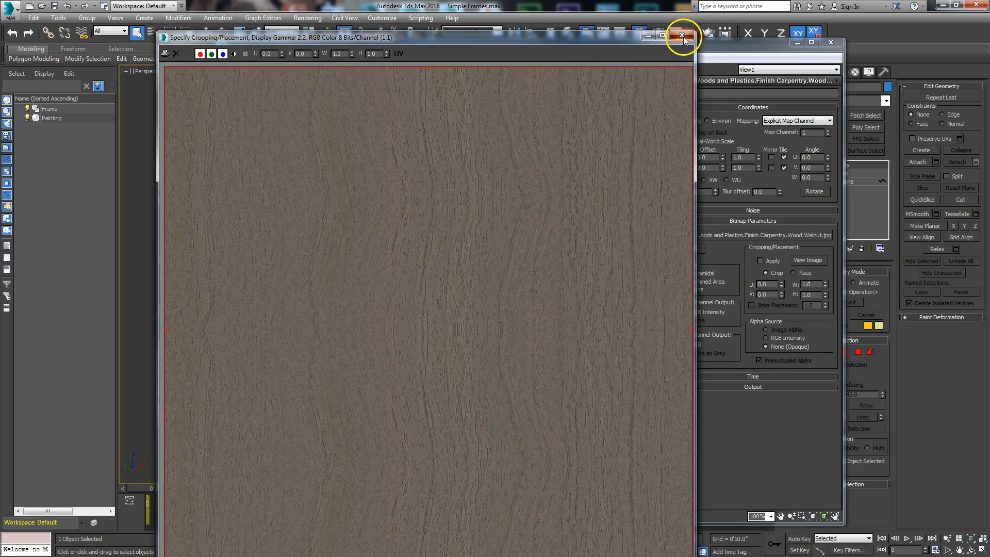
{"action": "left_click_drag", "start_coordinate": [728, 49], "coordinate": [99, 66]}
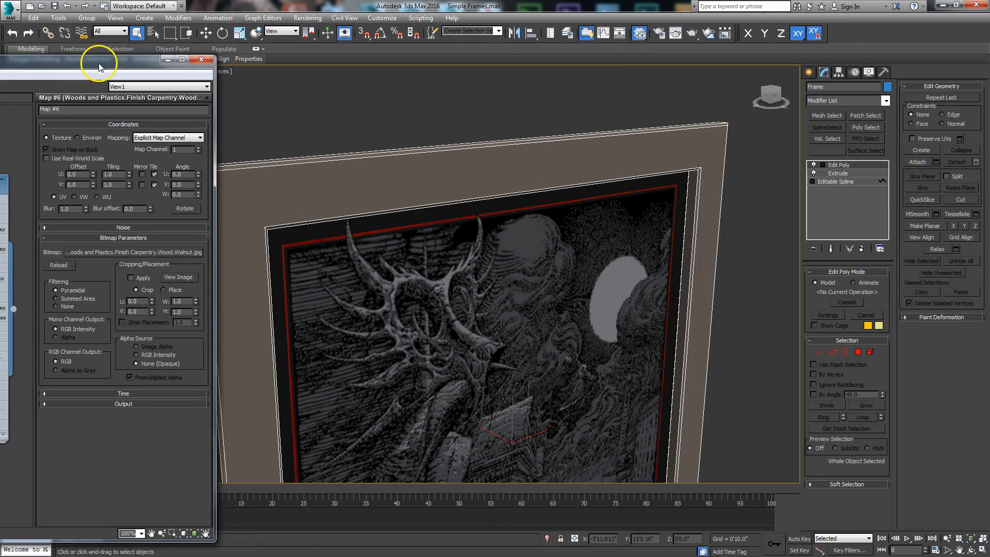
Add a UVW Map modifier to the Frame and centre the frame in the view.
{"action": "left_click", "coordinate": [886, 100]}
{"action": "scroll", "coordinate": [848, 395], "scroll_direction": "down", "scroll_amount": 10}
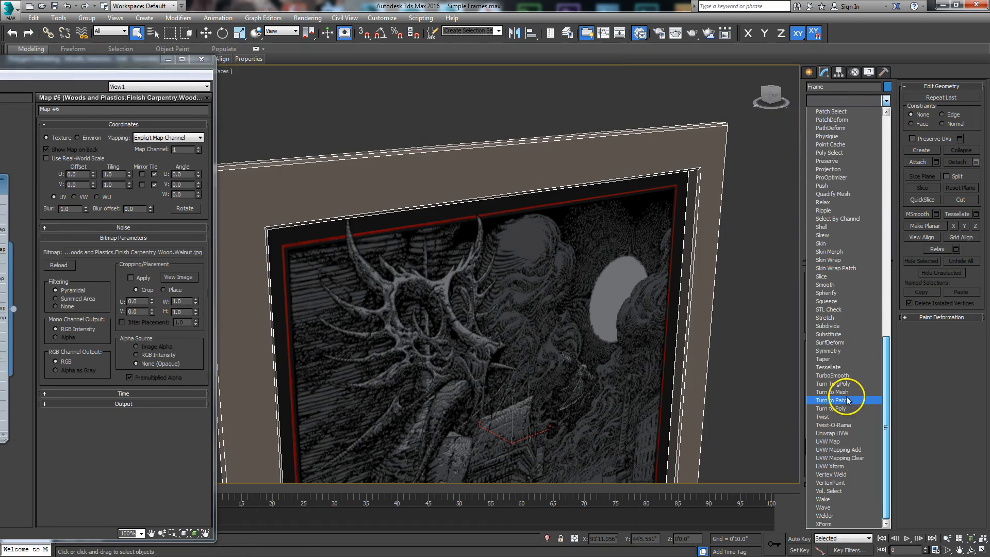
{"action": "left_click", "coordinate": [829, 442]}
{"action": "middle_click_drag", "start_coordinate": [504, 361], "coordinate": [486, 234]}
{"action": "scroll", "coordinate": [544, 287], "scroll_direction": "down", "scroll_amount": 4}
{"action": "scroll", "coordinate": [509, 290], "scroll_direction": "up", "scroll_amount": 1}
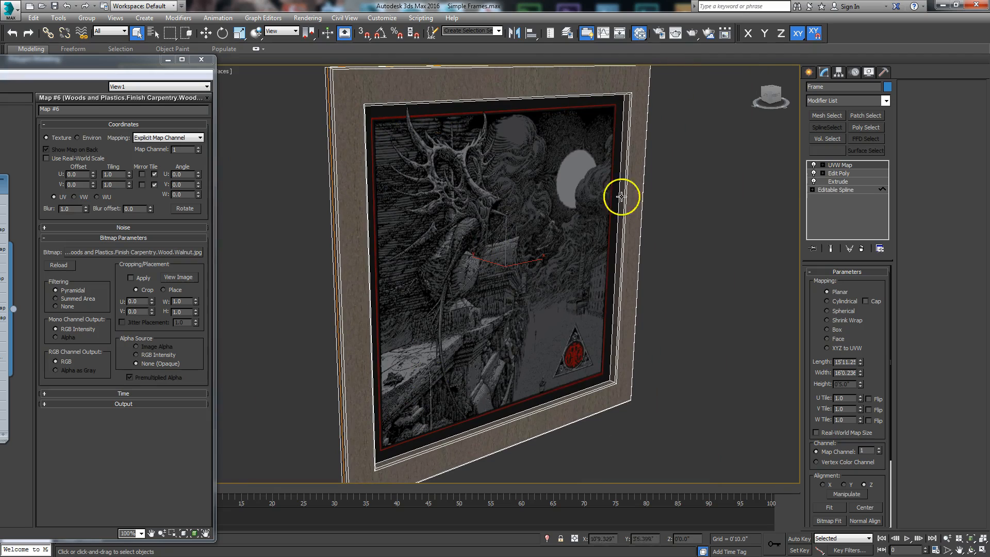
{"action": "scroll", "coordinate": [568, 258], "scroll_direction": "down", "scroll_amount": 3}
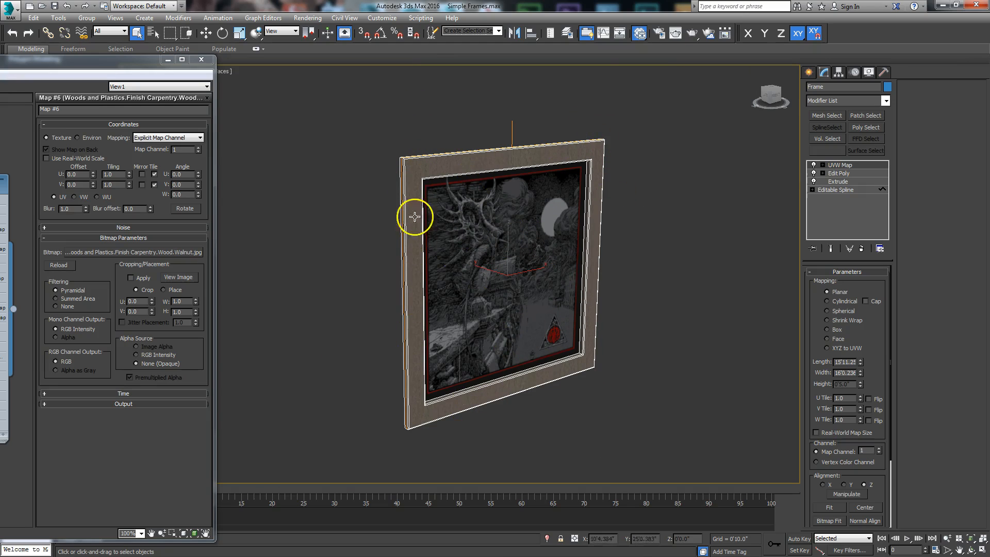
{"action": "scroll", "coordinate": [513, 307], "scroll_direction": "up", "scroll_amount": 4}
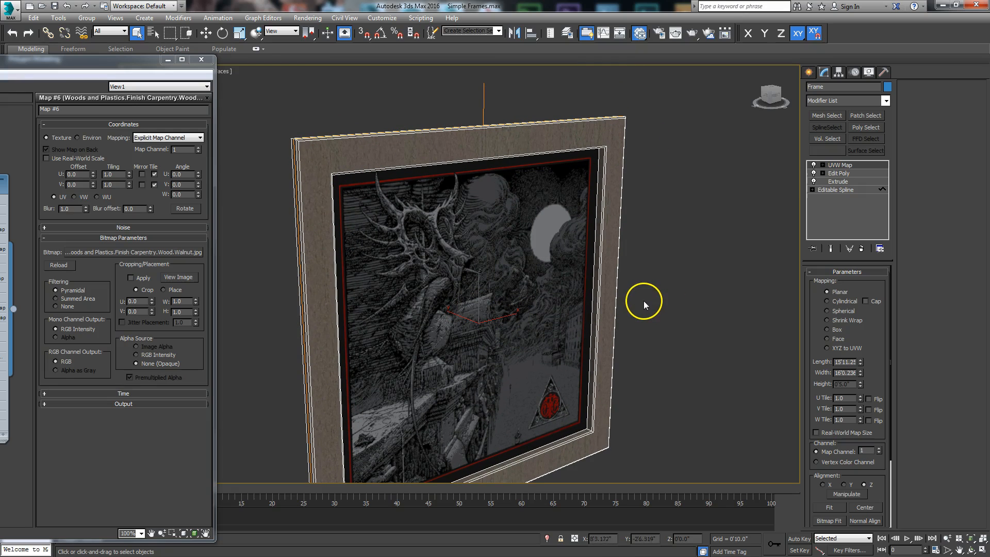
{"action": "middle_click_drag", "start_coordinate": [389, 354], "coordinate": [370, 345], "text": "alt"}
{"action": "scroll", "coordinate": [365, 355], "scroll_direction": "up", "scroll_amount": 4}
{"action": "scroll", "coordinate": [653, 342], "scroll_direction": "down", "scroll_amount": 1}
{"action": "middle_click_drag", "start_coordinate": [653, 342], "coordinate": [602, 348]}
{"action": "scroll", "coordinate": [683, 304], "scroll_direction": "down", "scroll_amount": 5}
Switch the UVW Map to Box projection with 1'0" length and width.
{"action": "left_click", "coordinate": [827, 330]}
{"action": "middle_click_drag", "start_coordinate": [571, 338], "coordinate": [504, 325], "text": "alt"}
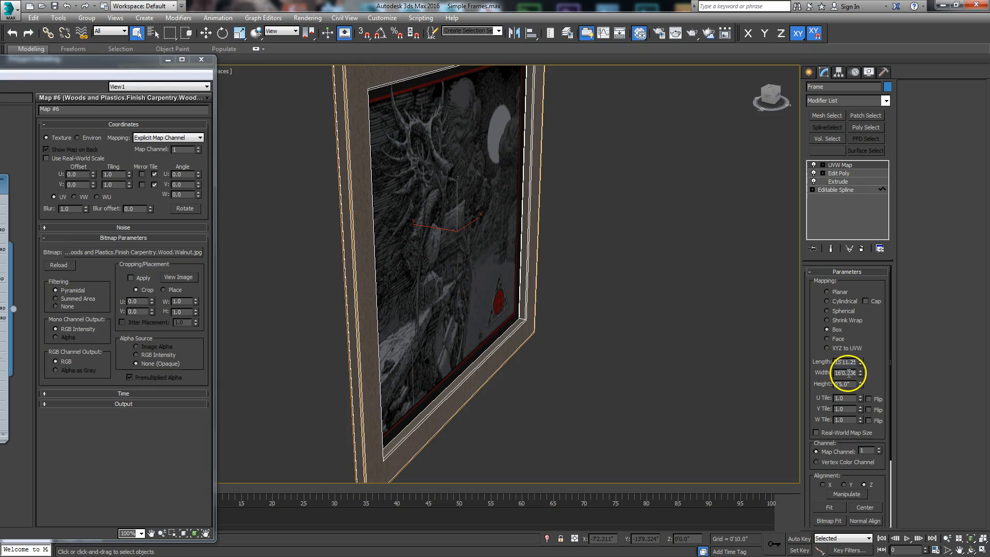
{"action": "middle_click_drag", "start_coordinate": [470, 352], "coordinate": [436, 314], "text": "alt"}
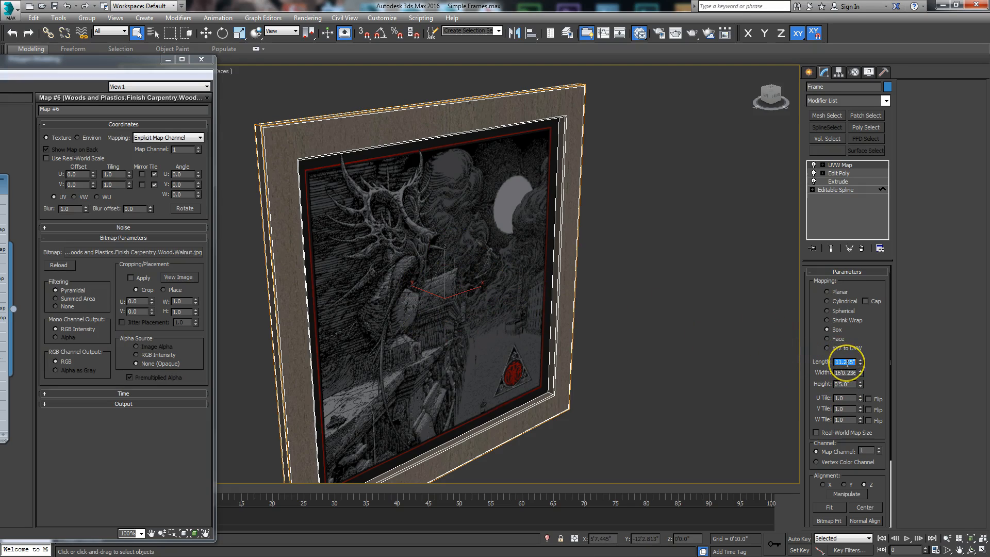
{"action": "key", "text": "Return"}
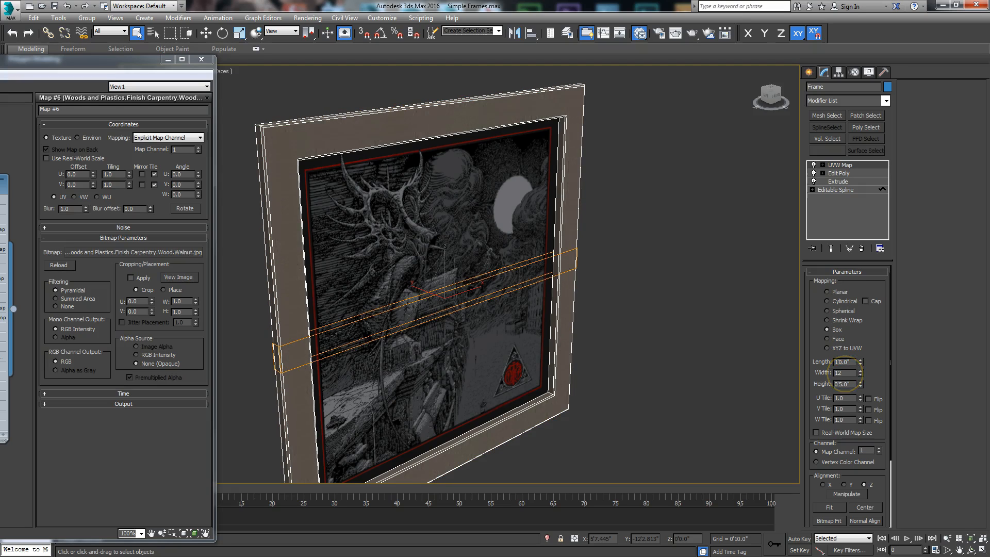
{"action": "key", "text": "Return"}
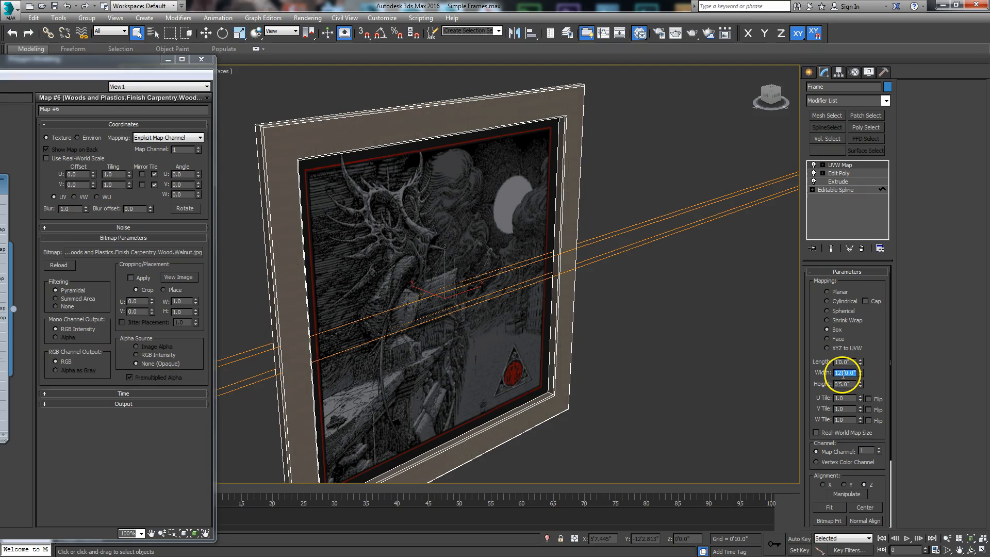
{"action": "type", "text": "1"}
{"action": "key", "text": "Return"}
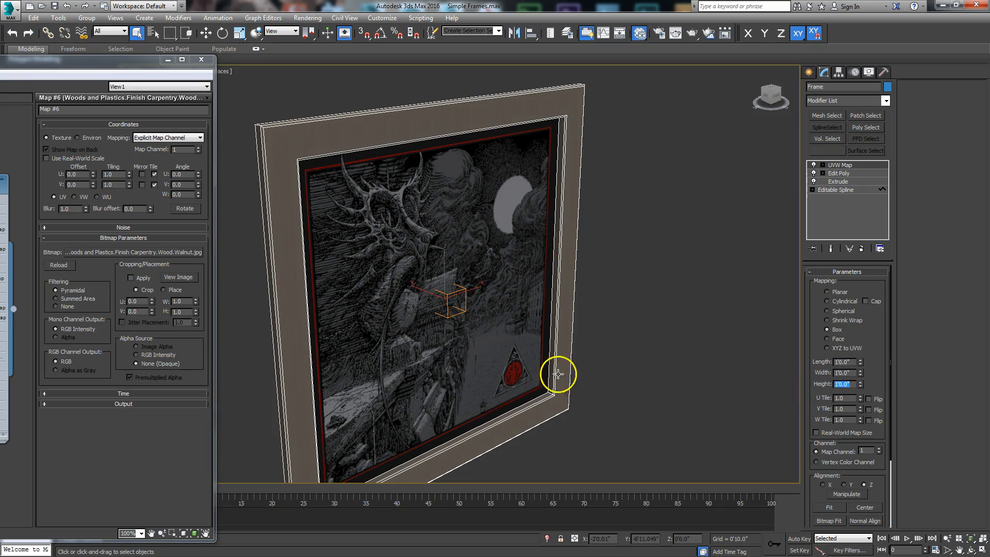
Select the UVW Map gizmo and uniformly scale it, settling at 95%.
{"action": "left_click", "coordinate": [823, 165]}
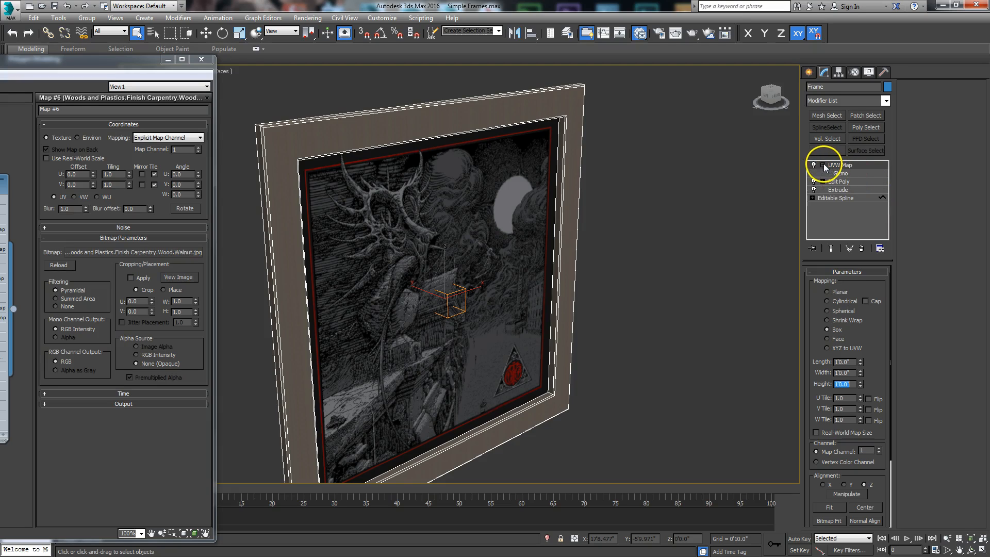
{"action": "left_click", "coordinate": [842, 174]}
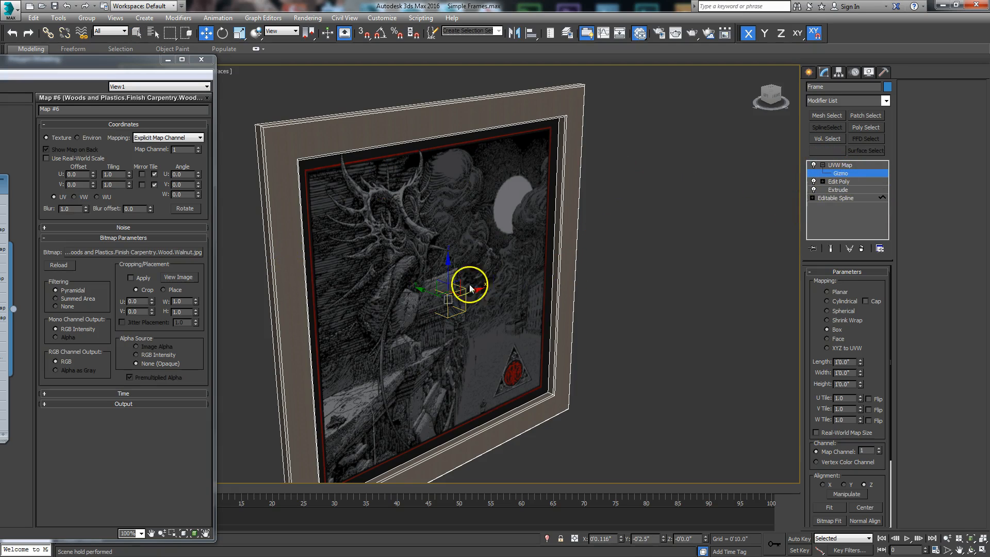
{"action": "right_click", "coordinate": [444, 282]}
{"action": "left_click", "coordinate": [457, 308]}
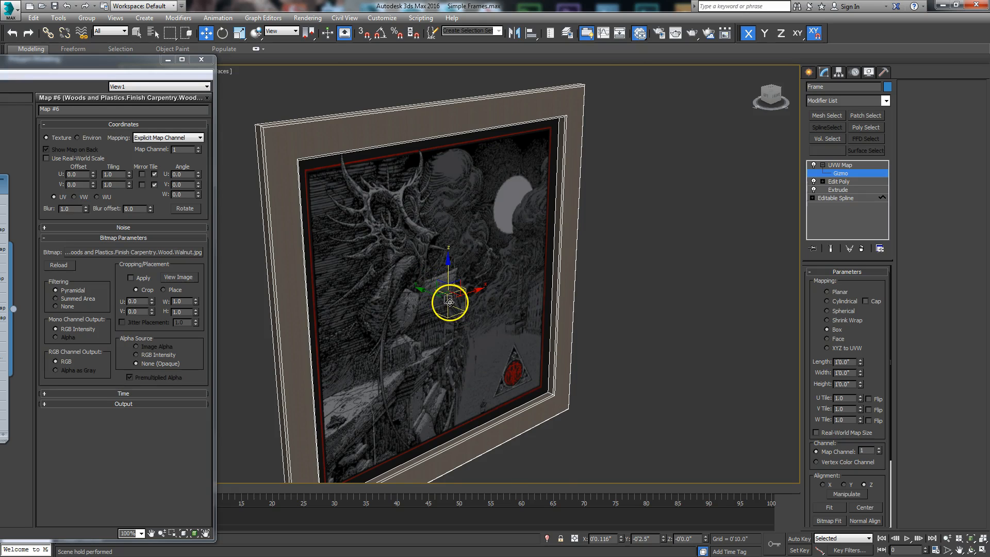
{"action": "scroll", "coordinate": [450, 302], "scroll_direction": "up", "scroll_amount": 3}
{"action": "right_click", "coordinate": [450, 298]}
{"action": "left_click", "coordinate": [450, 302]}
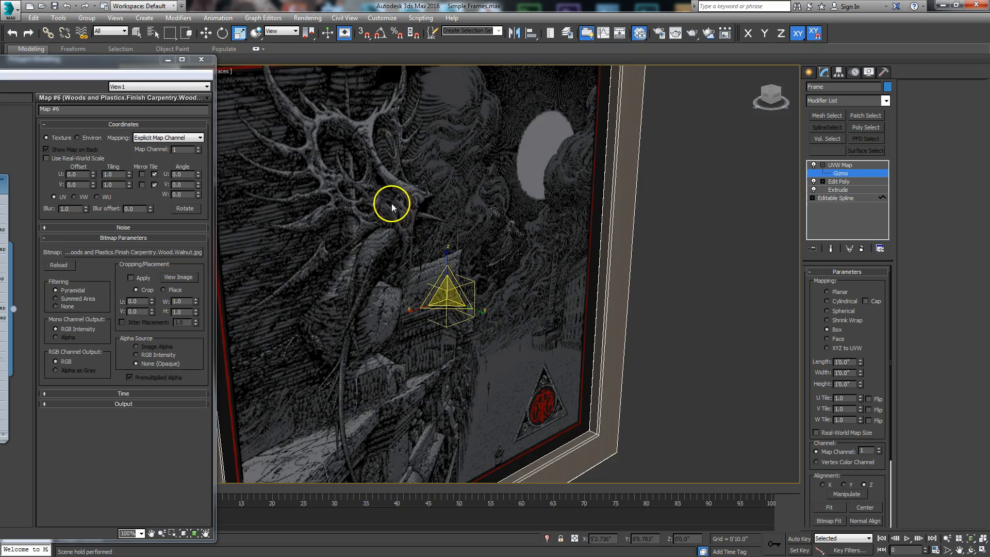
{"action": "scroll", "coordinate": [470, 334], "scroll_direction": "down", "scroll_amount": 3}
{"action": "left_click_drag", "start_coordinate": [541, 401], "coordinate": [528, 269]}
{"action": "left_click_drag", "start_coordinate": [540, 411], "coordinate": [543, 415]}
Check the mapping from several angles, exit gizmo editing and deselect the frame.
{"action": "middle_click_drag", "start_coordinate": [389, 385], "coordinate": [433, 379], "text": "alt"}
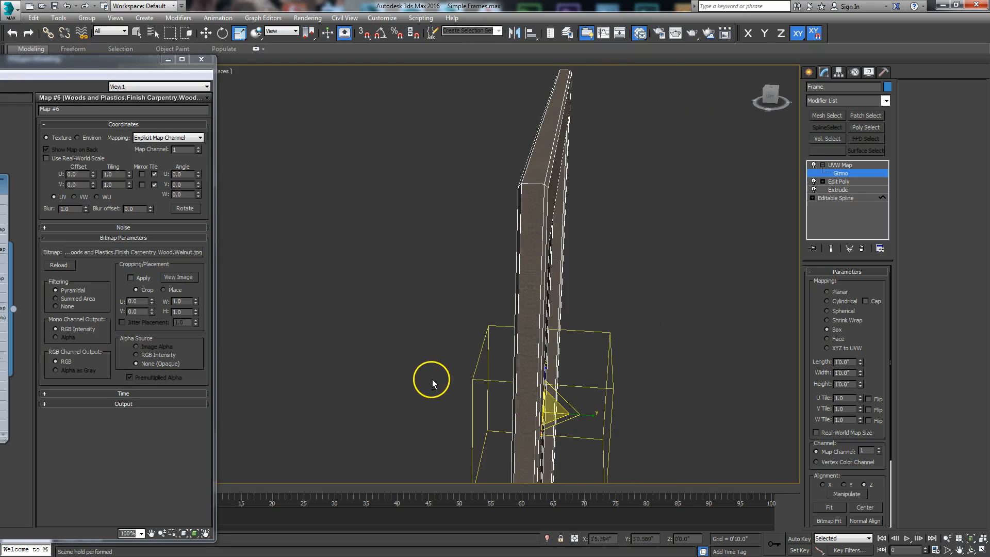
{"action": "middle_click_drag", "start_coordinate": [488, 434], "coordinate": [458, 318], "text": "alt"}
{"action": "mouse_move", "coordinate": [481, 352]}
{"action": "middle_mouse_down", "text": "alt"}
{"action": "mouse_move", "coordinate": [420, 358]}
{"action": "mouse_move", "coordinate": [500, 350]}
{"action": "mouse_move", "coordinate": [481, 376]}
{"action": "mouse_move", "coordinate": [489, 367]}
{"action": "middle_mouse_up", "text": "alt"}
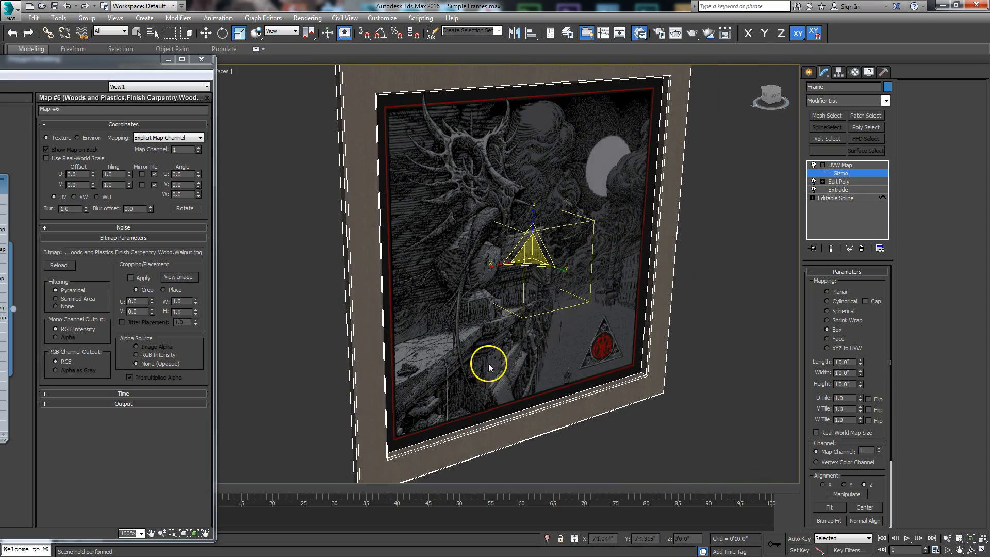
{"action": "left_click", "coordinate": [835, 165]}
{"action": "left_click", "coordinate": [716, 292]}
{"action": "middle_click_drag", "start_coordinate": [545, 298], "coordinate": [502, 307], "text": "alt"}
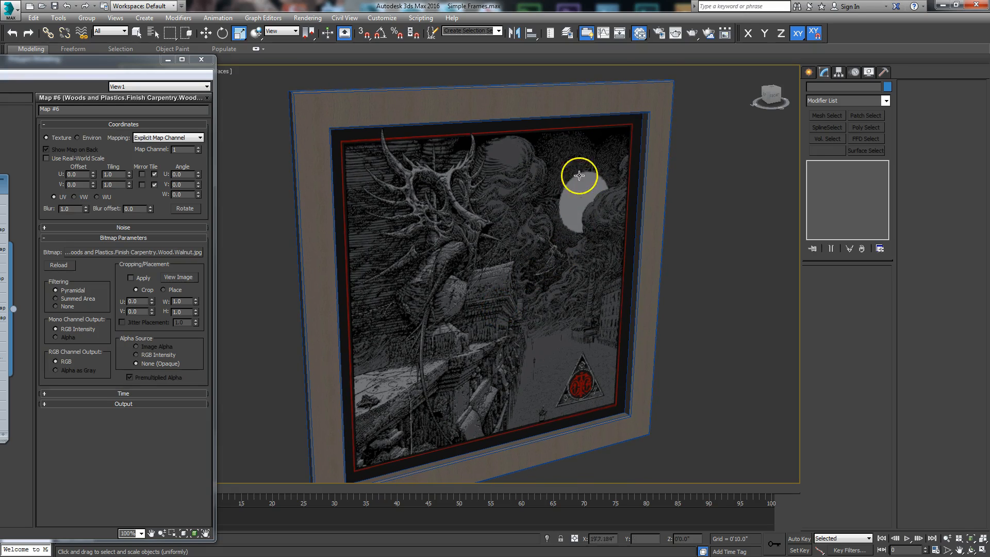
Set the Render Setup output size to the HDTV (video) preset at 1280x720.
{"action": "left_click", "coordinate": [658, 39]}
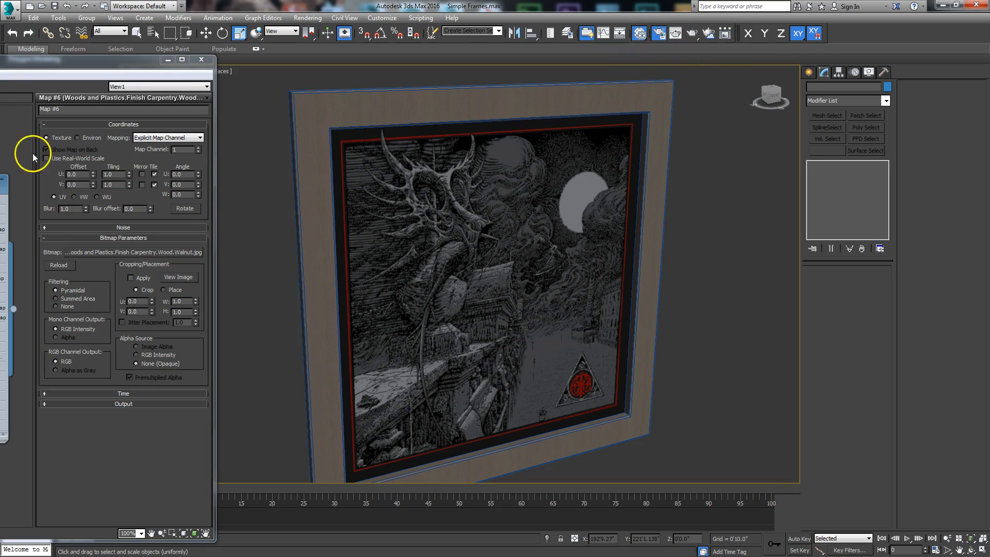
{"action": "left_click_drag", "start_coordinate": [380, 49], "coordinate": [360, 55]}
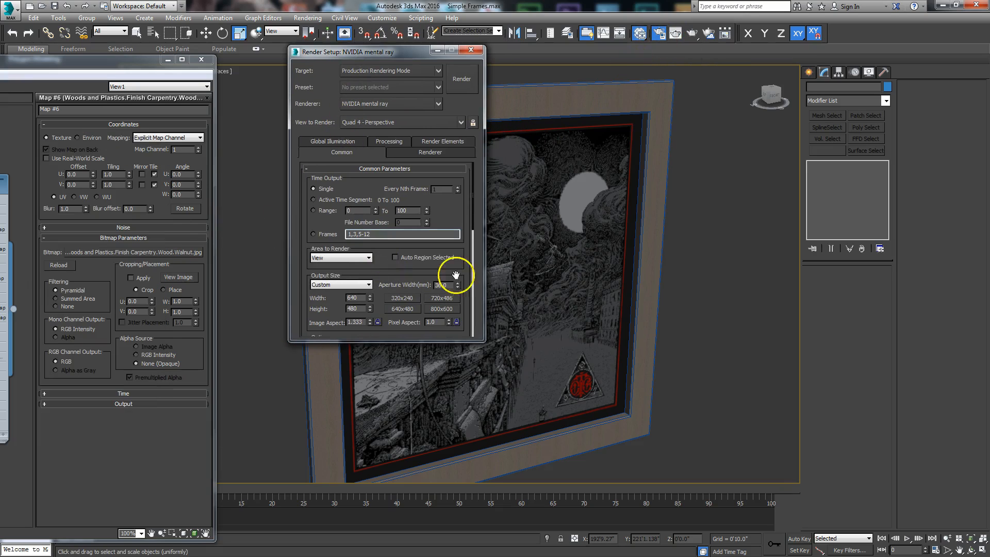
{"action": "left_click_drag", "start_coordinate": [459, 273], "coordinate": [372, 199]}
{"action": "left_click", "coordinate": [371, 200]}
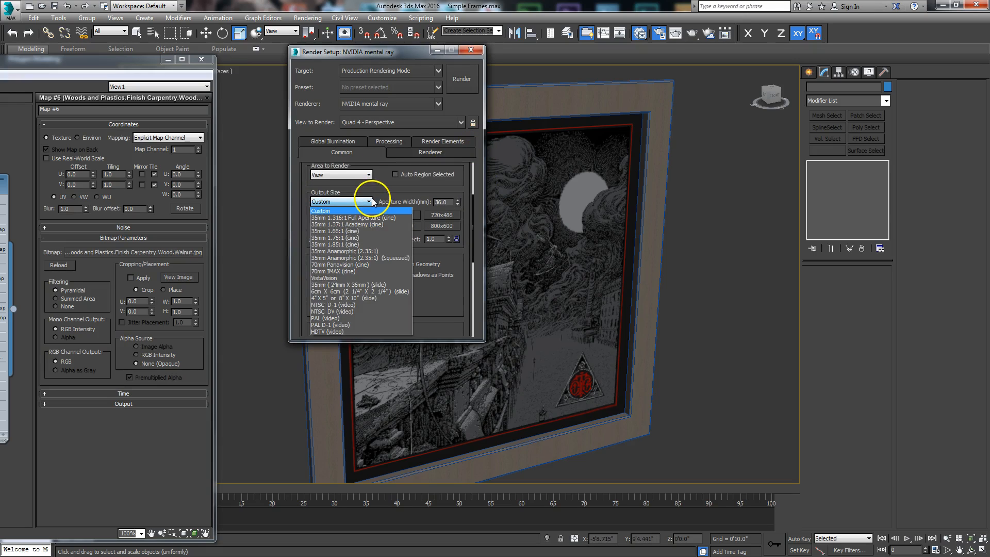
{"action": "left_click", "coordinate": [330, 332]}
{"action": "left_click", "coordinate": [402, 226]}
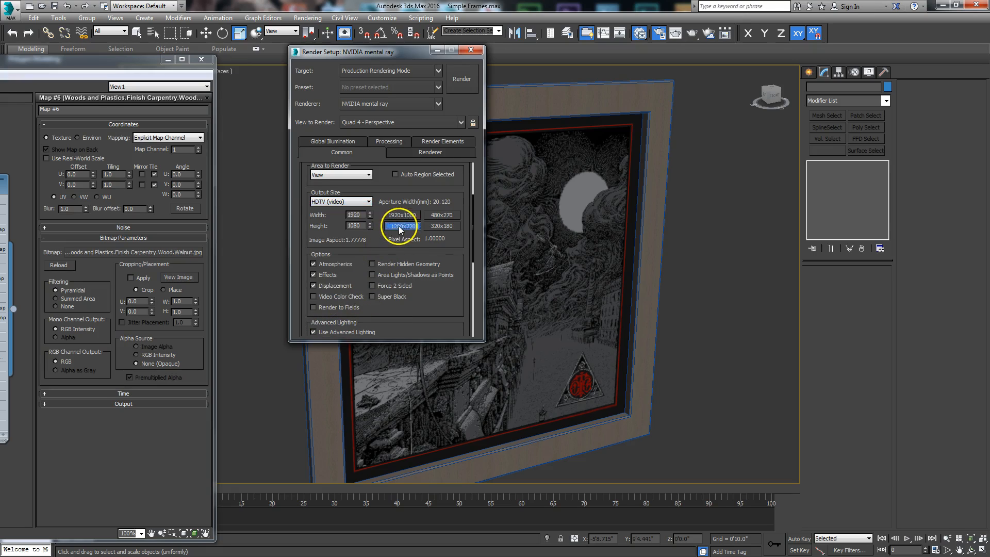
{"action": "left_click", "coordinate": [477, 51]}
{"action": "left_click_drag", "start_coordinate": [146, 61], "coordinate": [0, 62]}
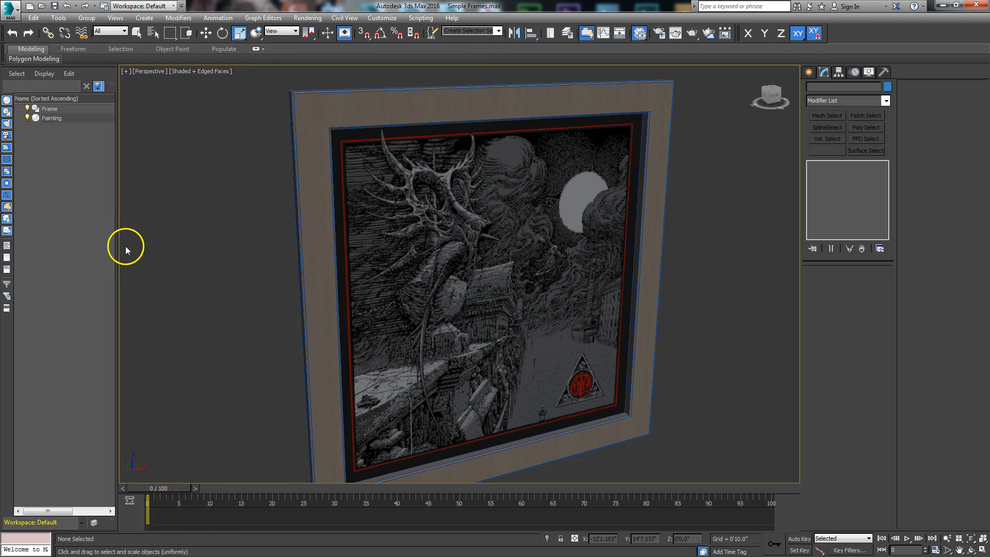
Turn on the 16:9 safe frame and zoom so the whole frame fits.
{"action": "left_click", "coordinate": [149, 276]}
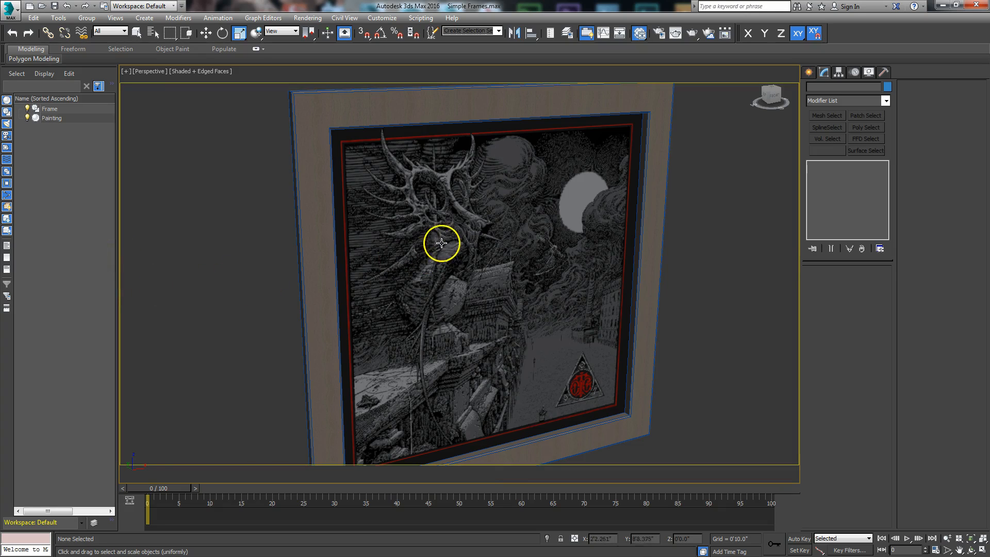
{"action": "left_click", "coordinate": [947, 540]}
{"action": "left_click_drag", "start_coordinate": [579, 298], "coordinate": [574, 287]}
{"action": "mouse_move", "coordinate": [547, 339]}
{"action": "left_mouse_down"}
{"action": "mouse_move", "coordinate": [546, 330]}
{"action": "mouse_move", "coordinate": [437, 309]}
{"action": "mouse_move", "coordinate": [460, 299]}
{"action": "left_mouse_up"}
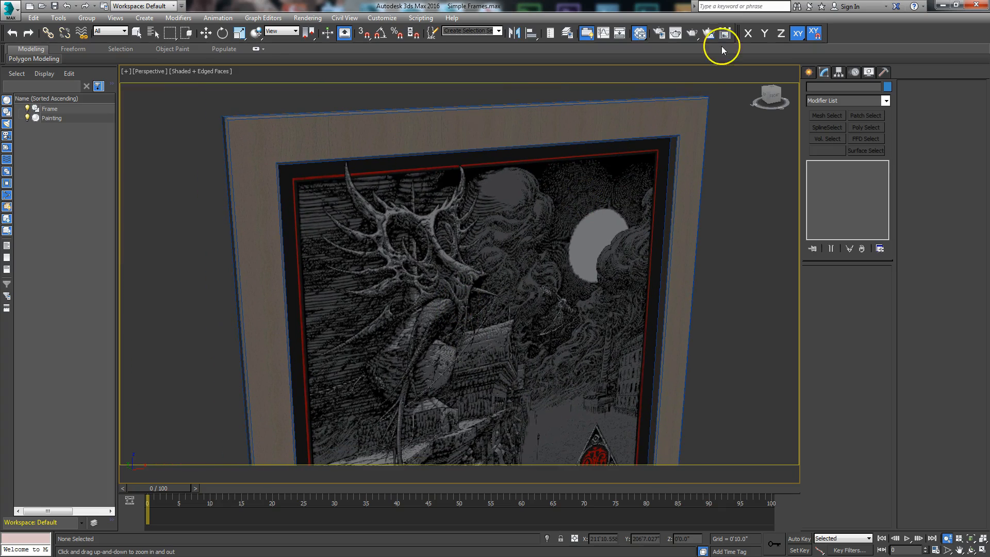
Render the perspective view with mental ray, then close the rendered image.
{"action": "left_click", "coordinate": [691, 33]}
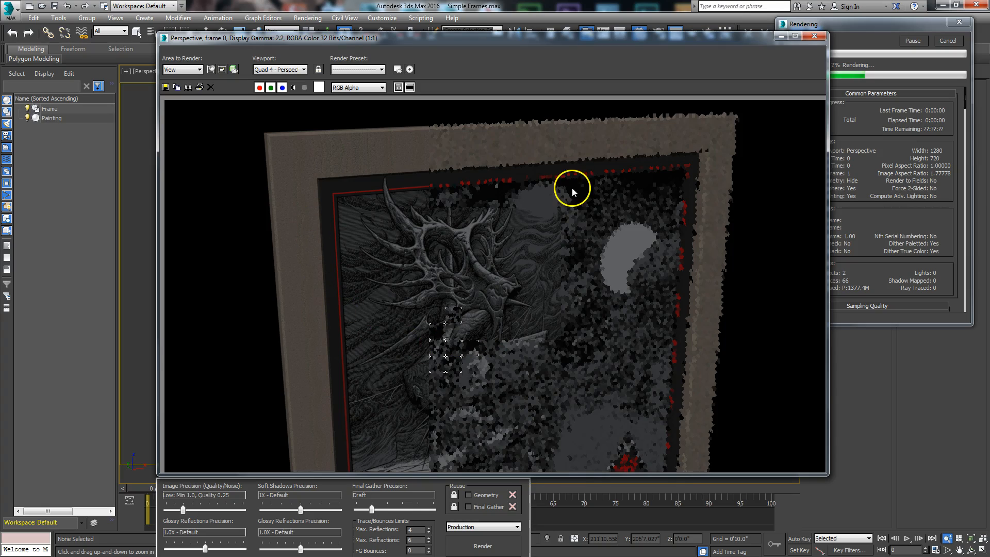
{"action": "left_click", "coordinate": [527, 225]}
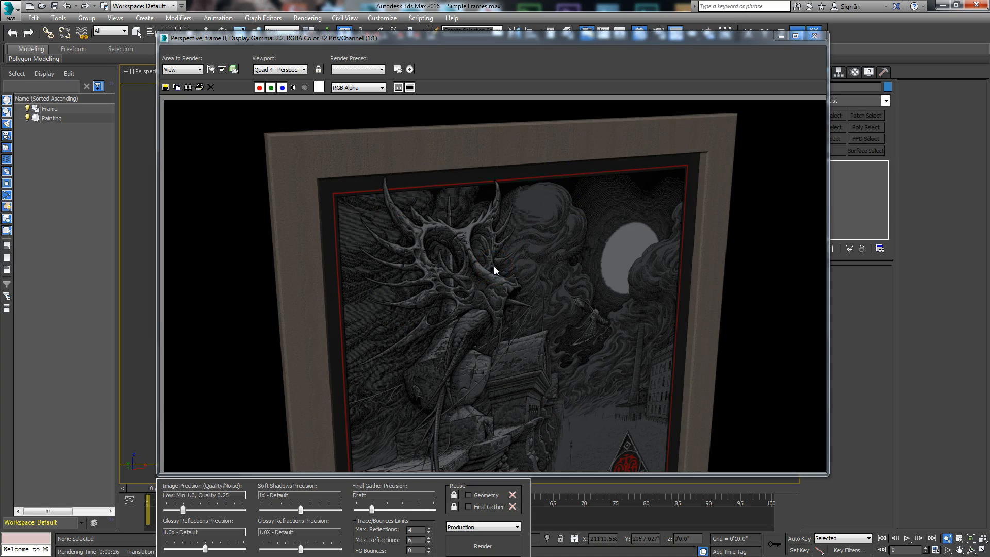
{"action": "left_click", "coordinate": [815, 36]}
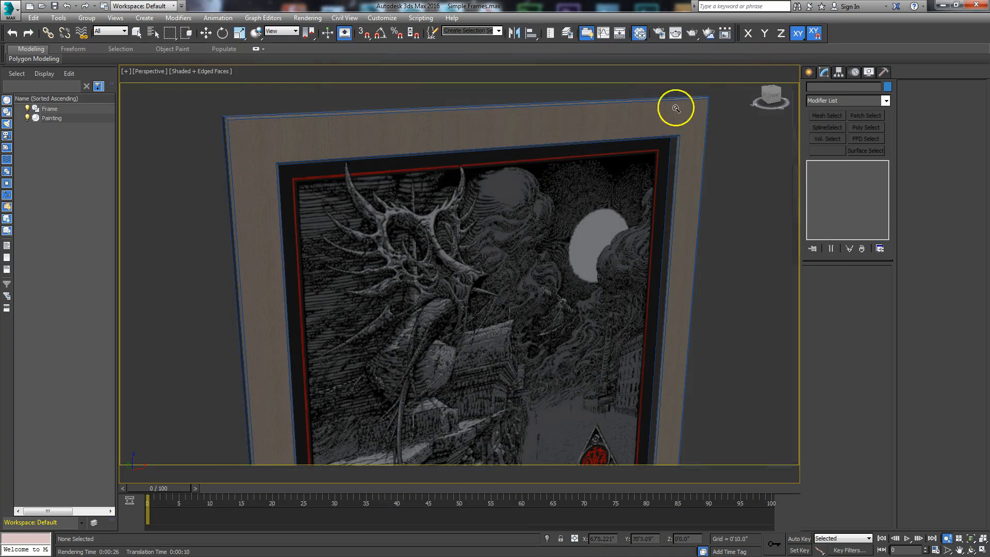
Select the Frame and Painting and group them as 'Whole Painting'.
{"action": "key", "text": "r"}
{"action": "left_click", "coordinate": [367, 135]}
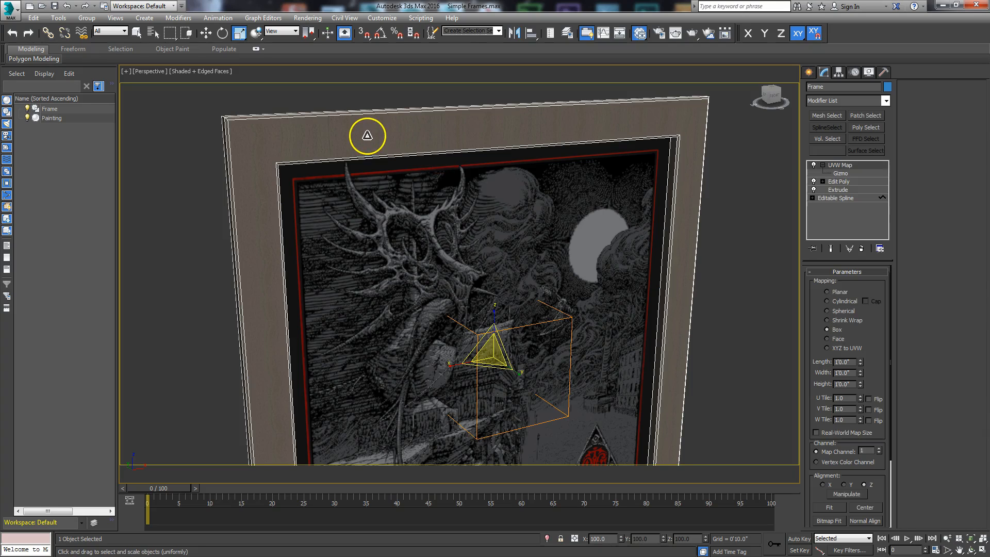
{"action": "left_click", "coordinate": [369, 208], "text": "ctrl"}
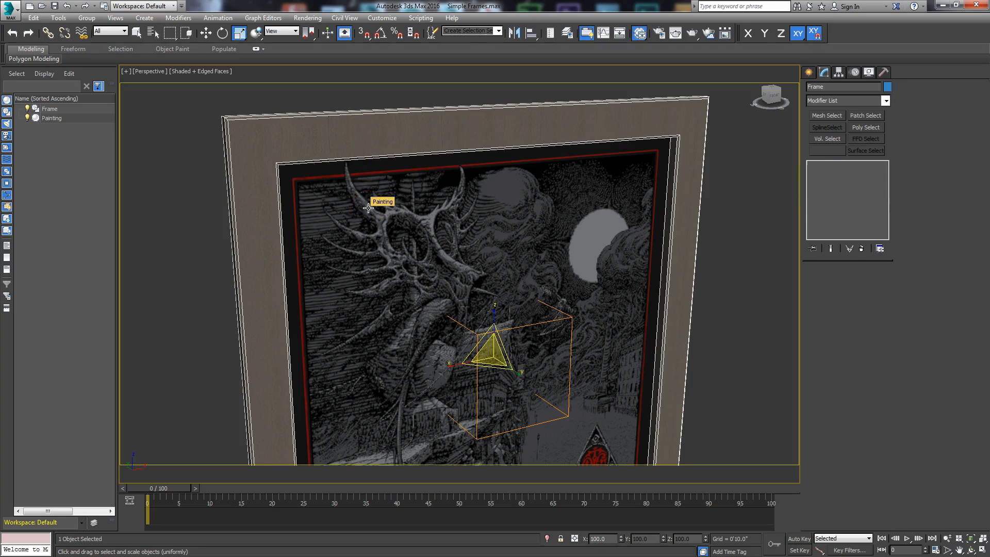
{"action": "left_click", "coordinate": [365, 210]}
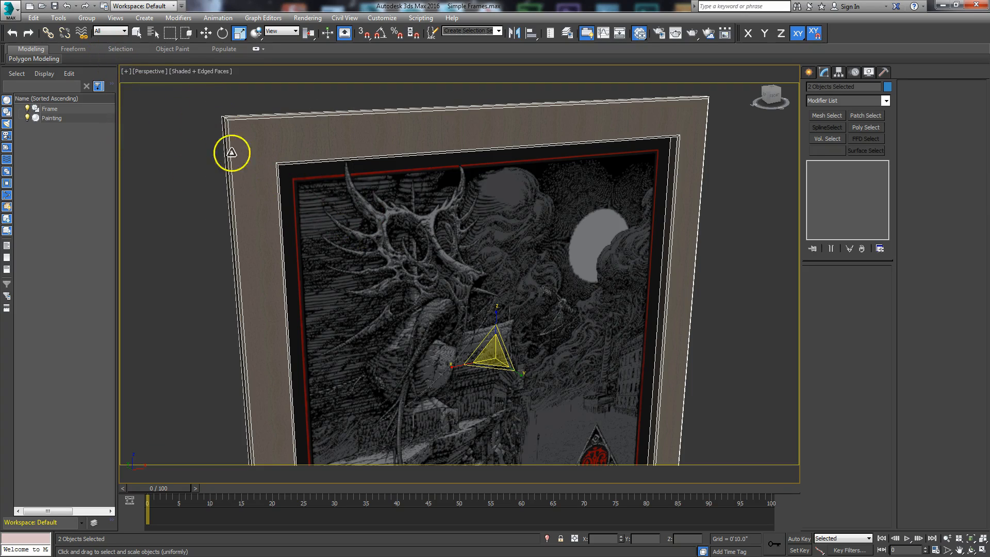
{"action": "left_click", "coordinate": [87, 17]}
{"action": "left_click", "coordinate": [100, 31]}
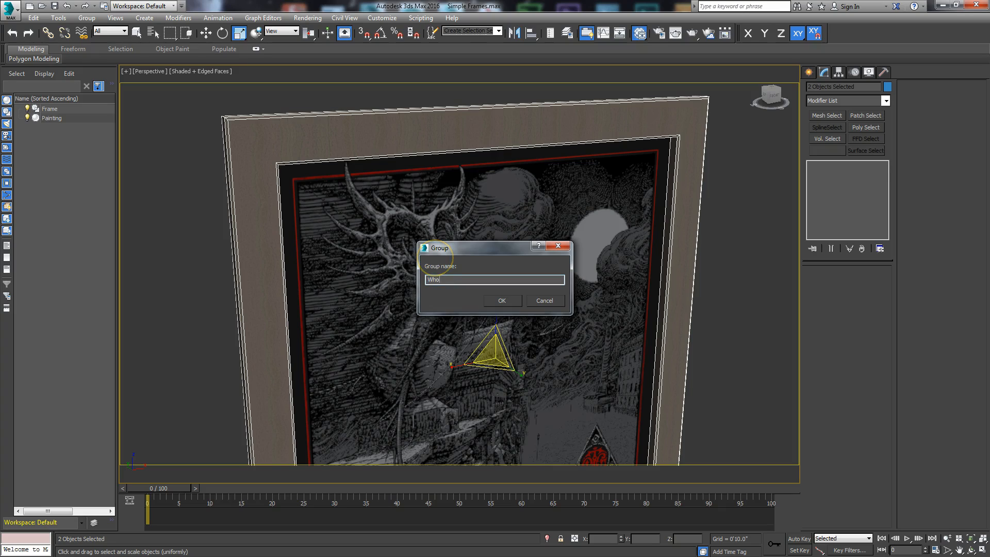
{"action": "type", "text": "Whole Painting"}
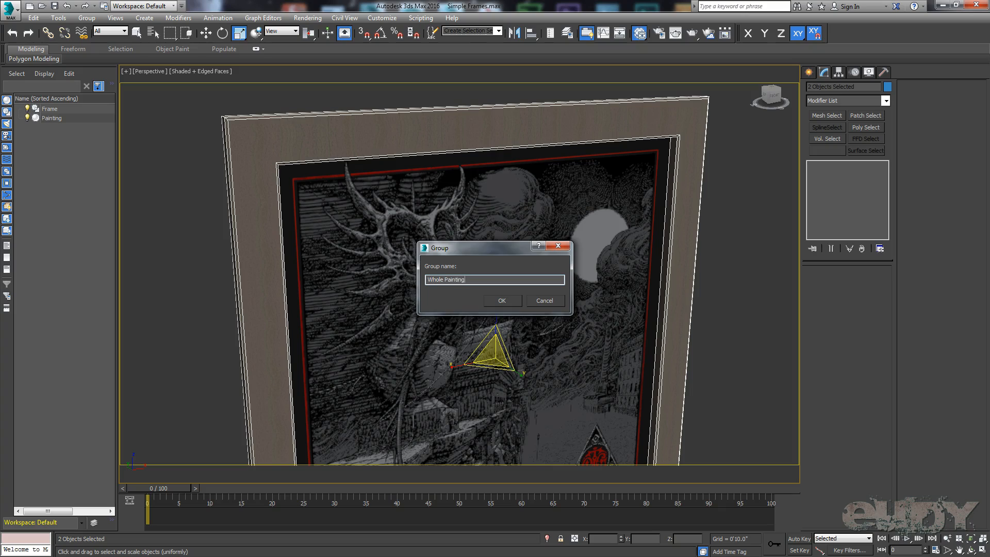
{"action": "key", "text": "Return"}
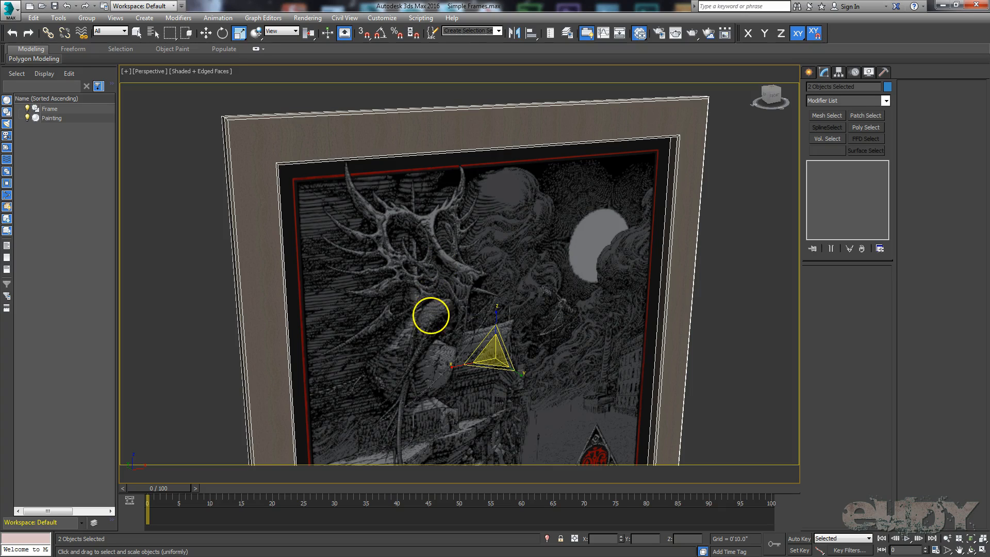